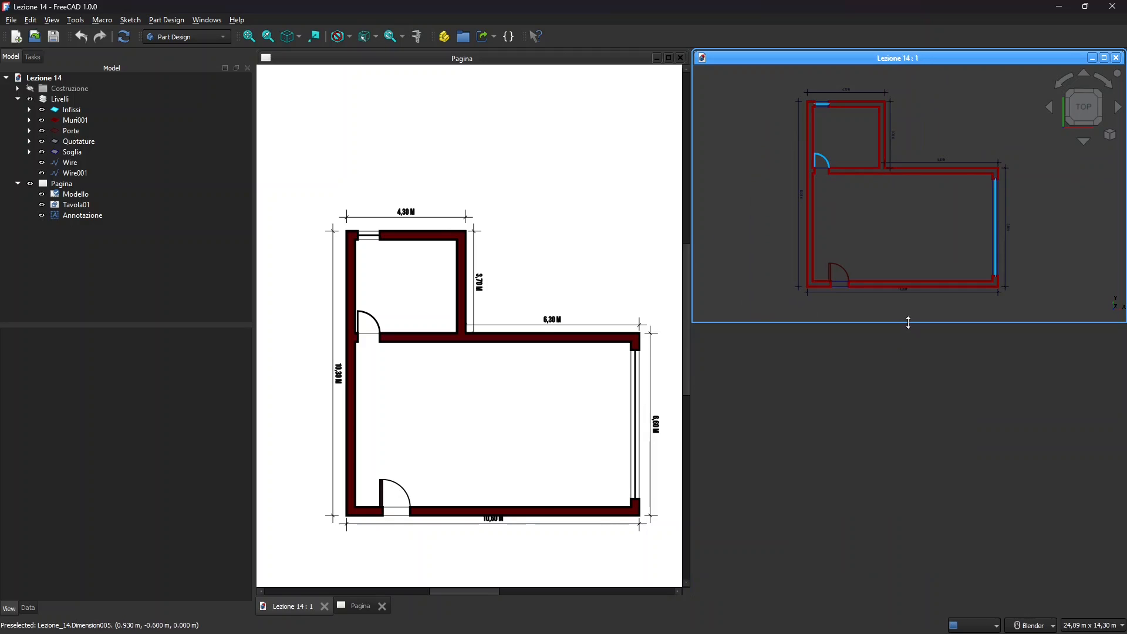
Stretch the 3D plan view to full height, zoom to fit the plan, and activate the drawing page.
{"action": "left_click_drag", "start_coordinate": [908, 322], "coordinate": [917, 584]}
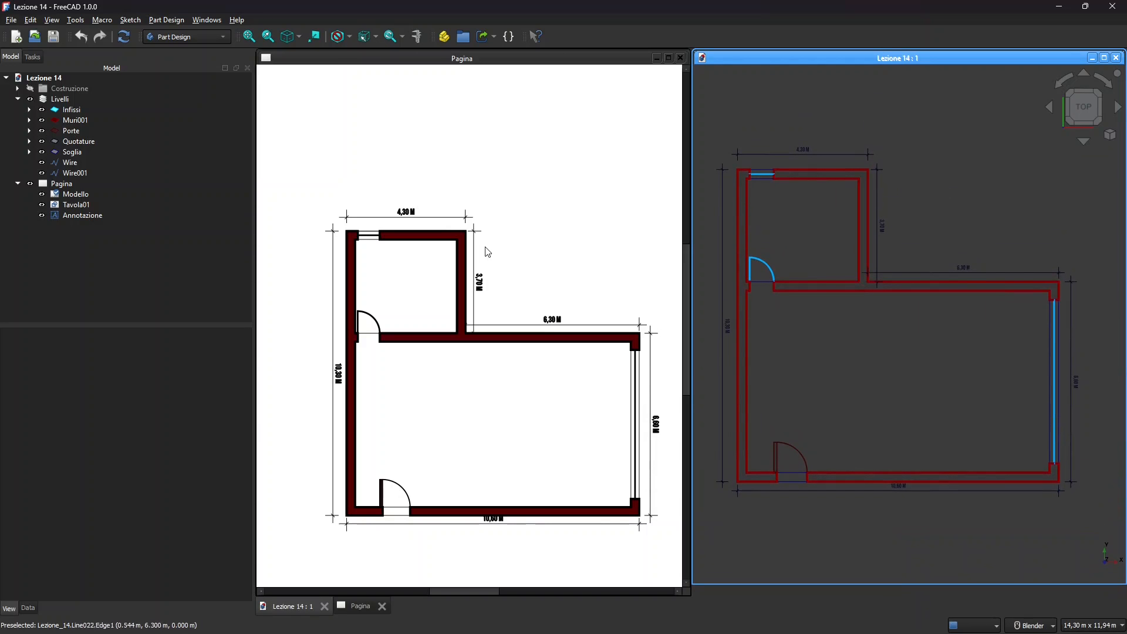
{"action": "scroll", "coordinate": [787, 273], "scroll_direction": "down", "scroll_amount": 3}
{"action": "scroll", "coordinate": [769, 230], "scroll_direction": "up", "scroll_amount": 5}
{"action": "scroll", "coordinate": [821, 260], "scroll_direction": "down", "scroll_amount": 2}
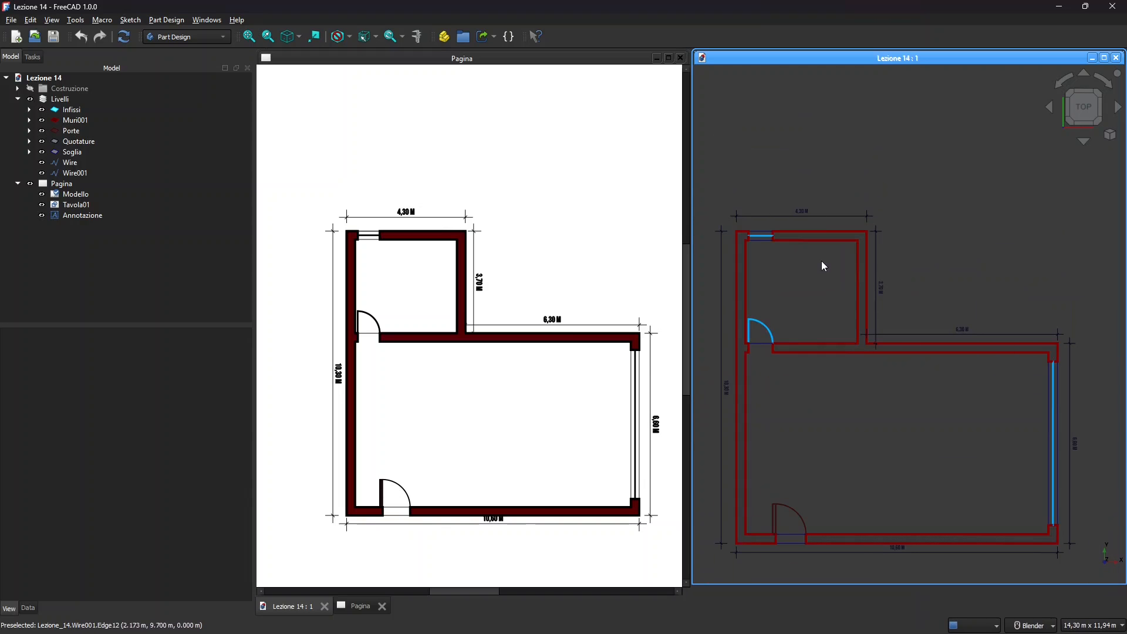
{"action": "scroll", "coordinate": [854, 189], "scroll_direction": "down", "scroll_amount": 3}
{"action": "scroll", "coordinate": [839, 225], "scroll_direction": "up", "scroll_amount": 3}
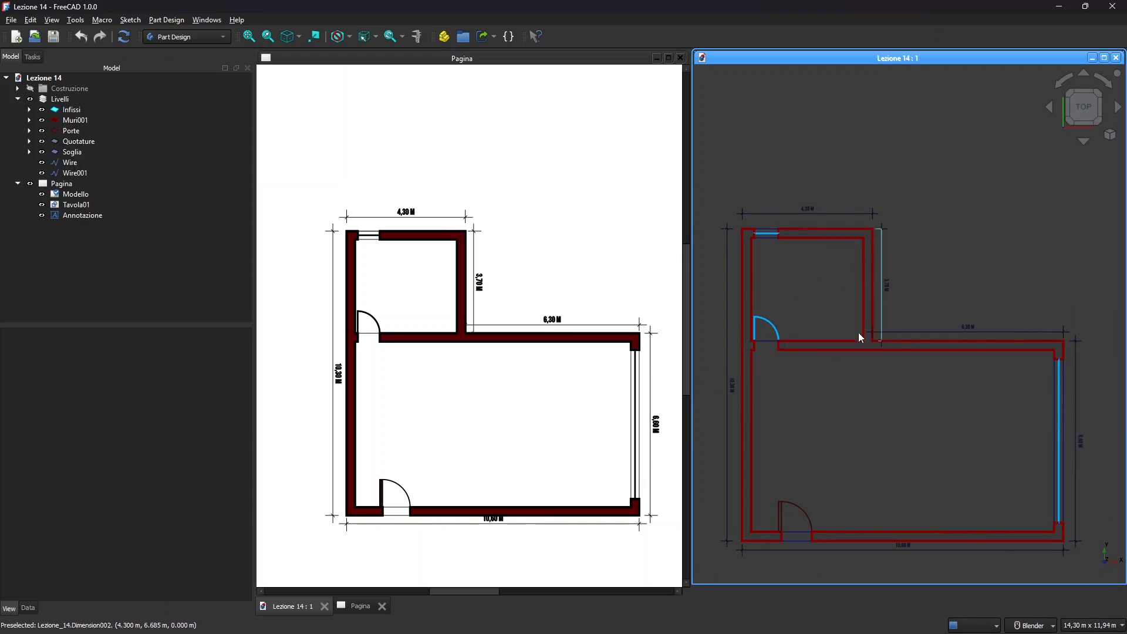
{"action": "left_click", "coordinate": [519, 235]}
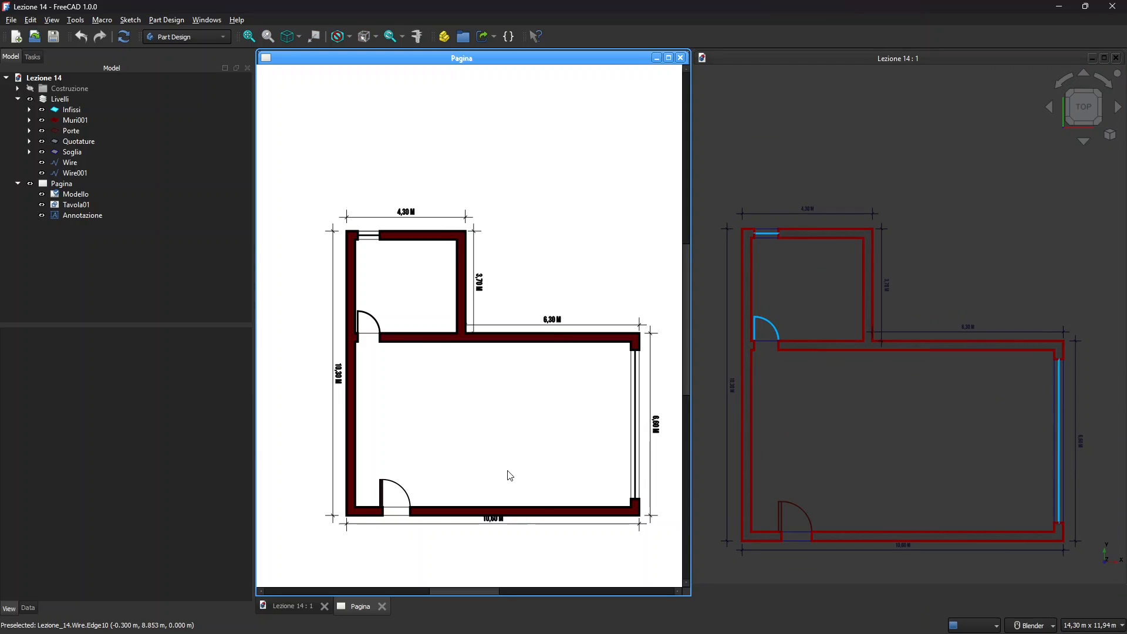
{"action": "scroll", "coordinate": [353, 204], "scroll_direction": "down", "scroll_amount": 5}
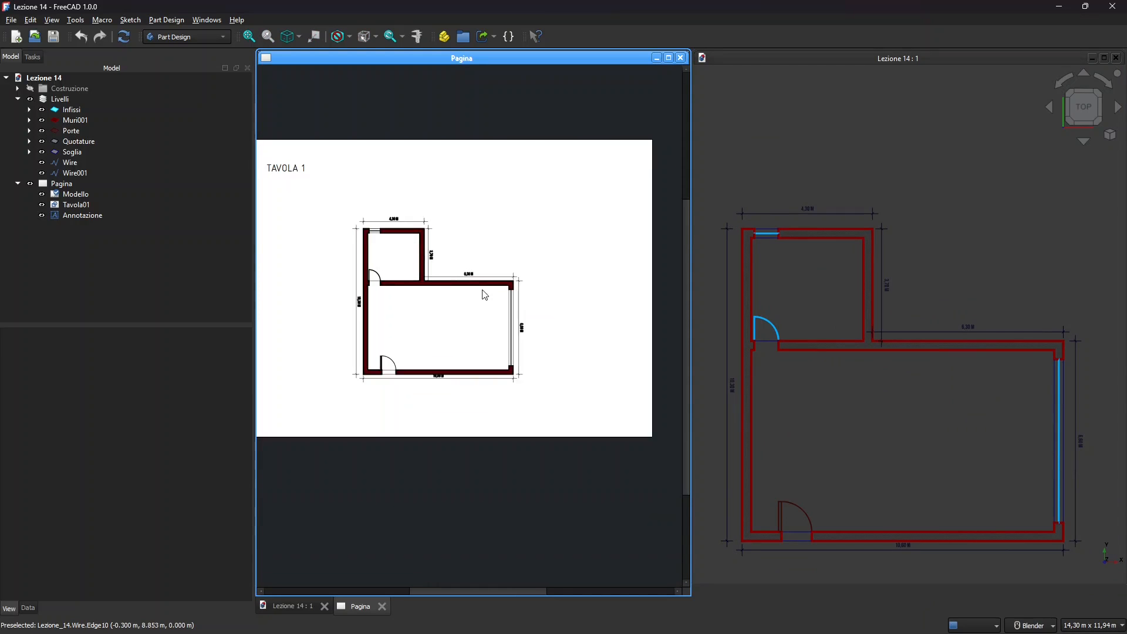
{"action": "scroll", "coordinate": [578, 330], "scroll_direction": "up", "scroll_amount": 1}
{"action": "scroll", "coordinate": [617, 329], "scroll_direction": "down", "scroll_amount": 1}
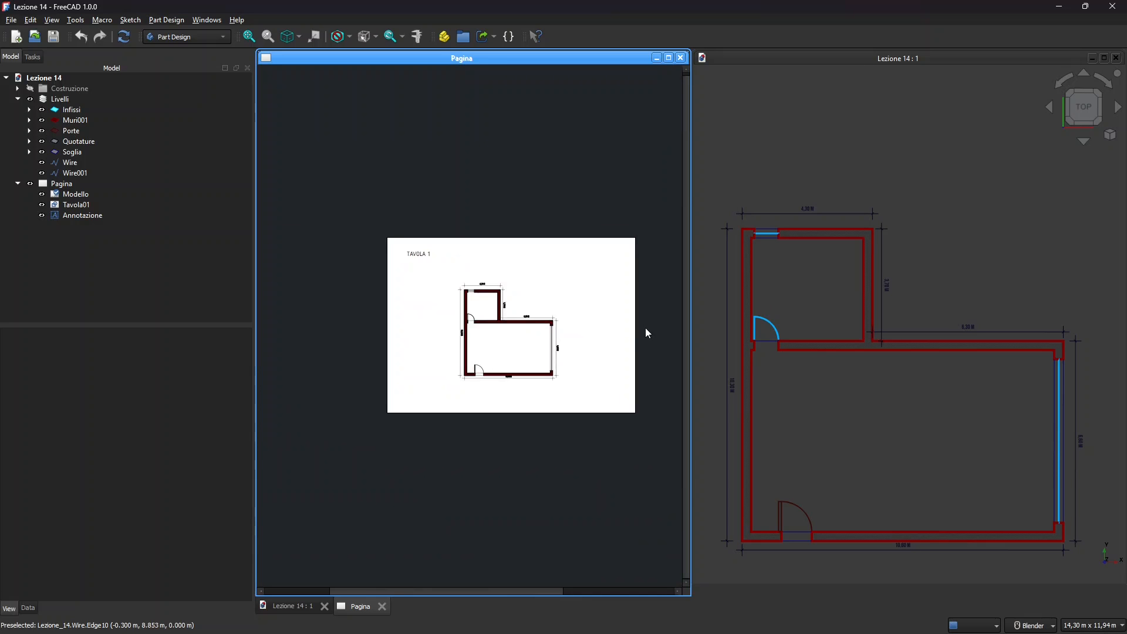
{"action": "scroll", "coordinate": [622, 329], "scroll_direction": "up", "scroll_amount": 2}
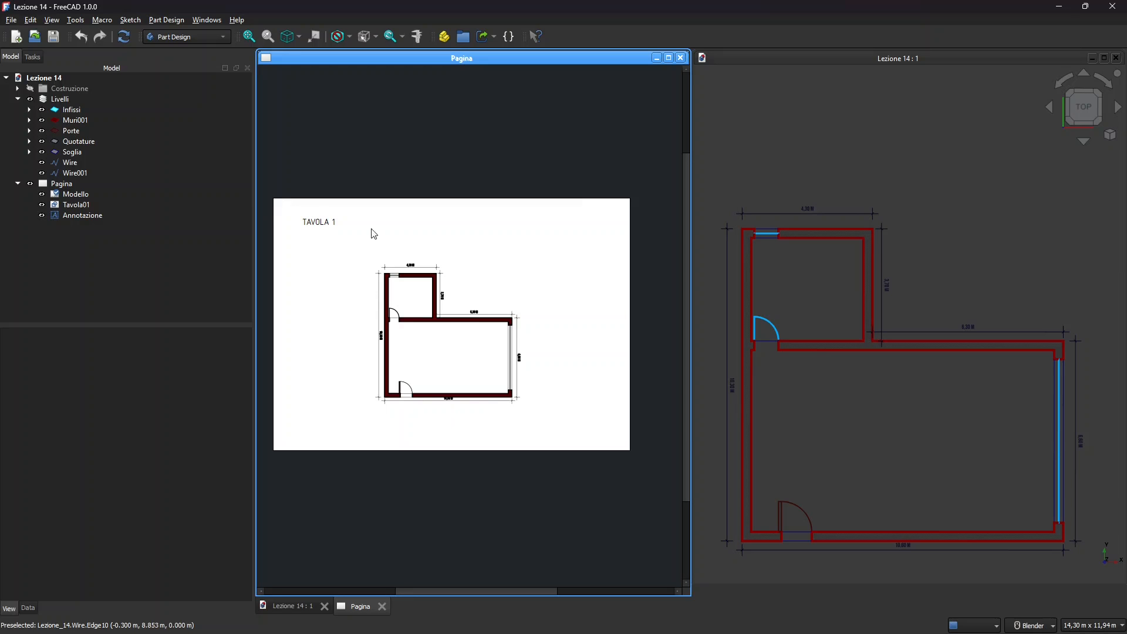
{"action": "scroll", "coordinate": [376, 343], "scroll_direction": "up", "scroll_amount": 1}
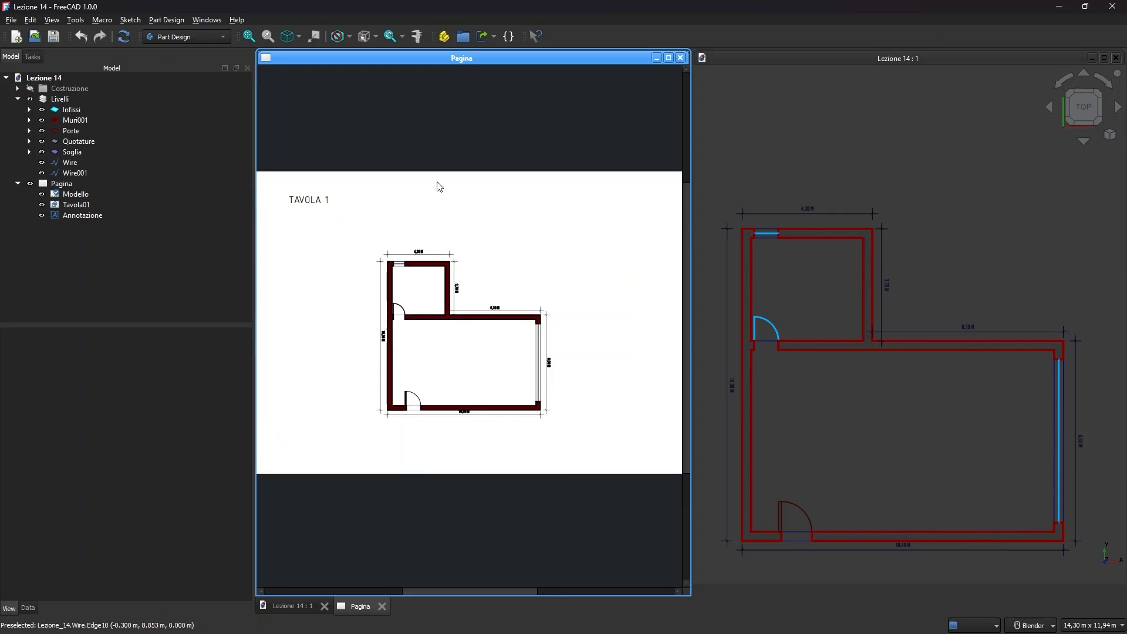
{"action": "scroll", "coordinate": [423, 254], "scroll_direction": "up", "scroll_amount": 6}
{"action": "scroll", "coordinate": [432, 268], "scroll_direction": "down", "scroll_amount": 3}
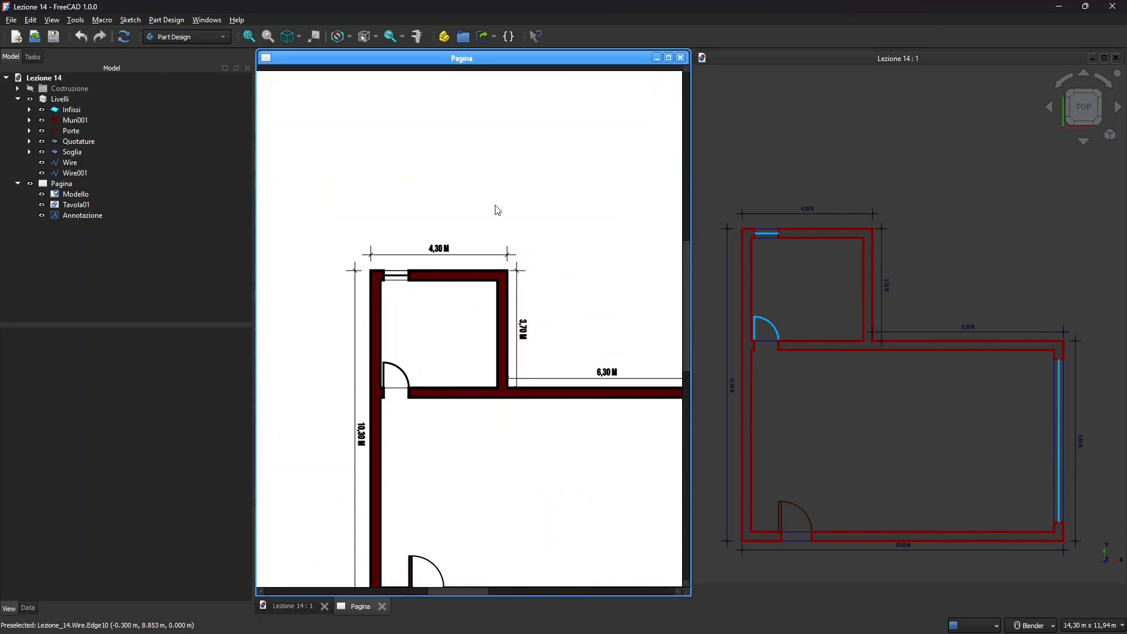
{"action": "scroll", "coordinate": [359, 344], "scroll_direction": "down", "scroll_amount": 1}
{"action": "scroll", "coordinate": [374, 319], "scroll_direction": "down", "scroll_amount": 1}
{"action": "scroll", "coordinate": [395, 311], "scroll_direction": "down", "scroll_amount": 1}
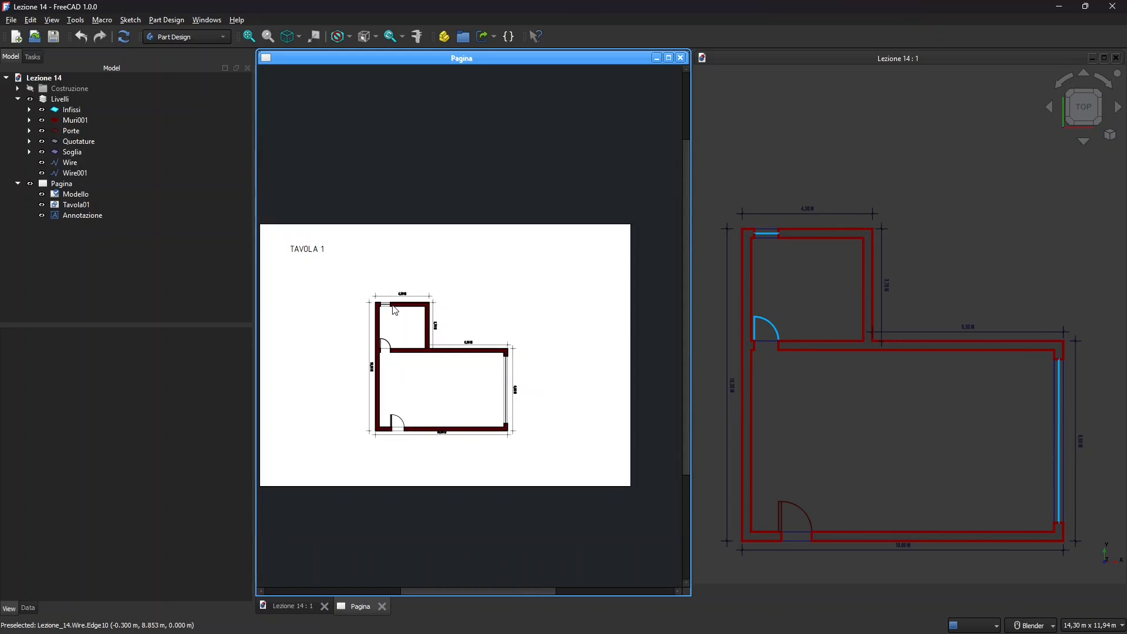
{"action": "scroll", "coordinate": [485, 358], "scroll_direction": "down", "scroll_amount": 2}
{"action": "scroll", "coordinate": [409, 357], "scroll_direction": "up", "scroll_amount": 1}
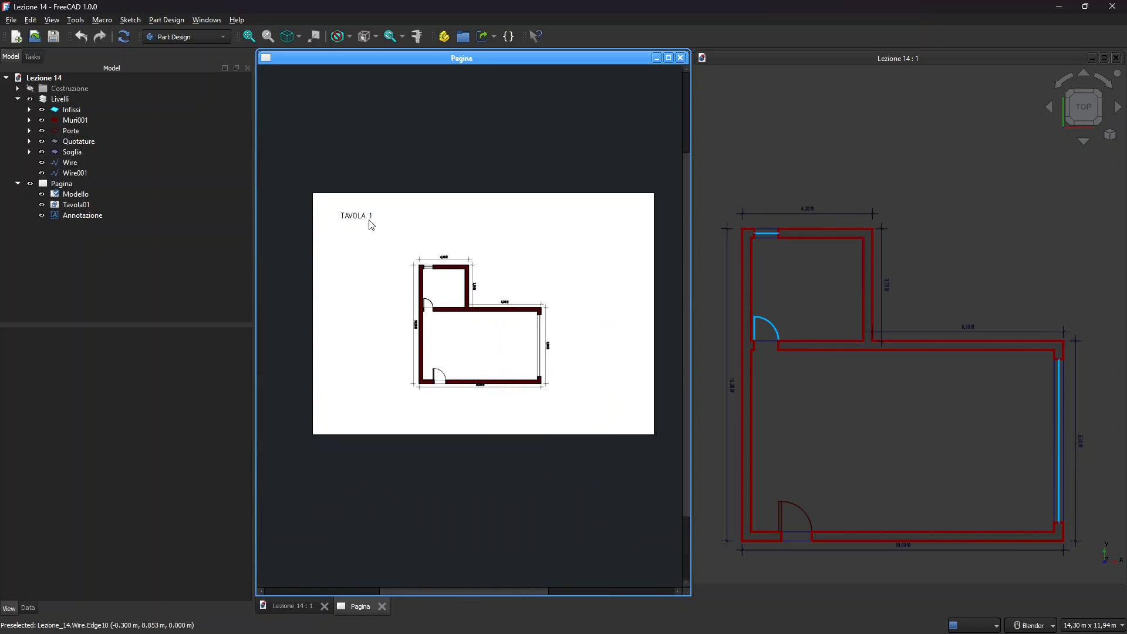
{"action": "left_click", "coordinate": [681, 57]}
Close all documents, discarding the unsaved changes to Lezione 14.
{"action": "left_click", "coordinate": [241, 90]}
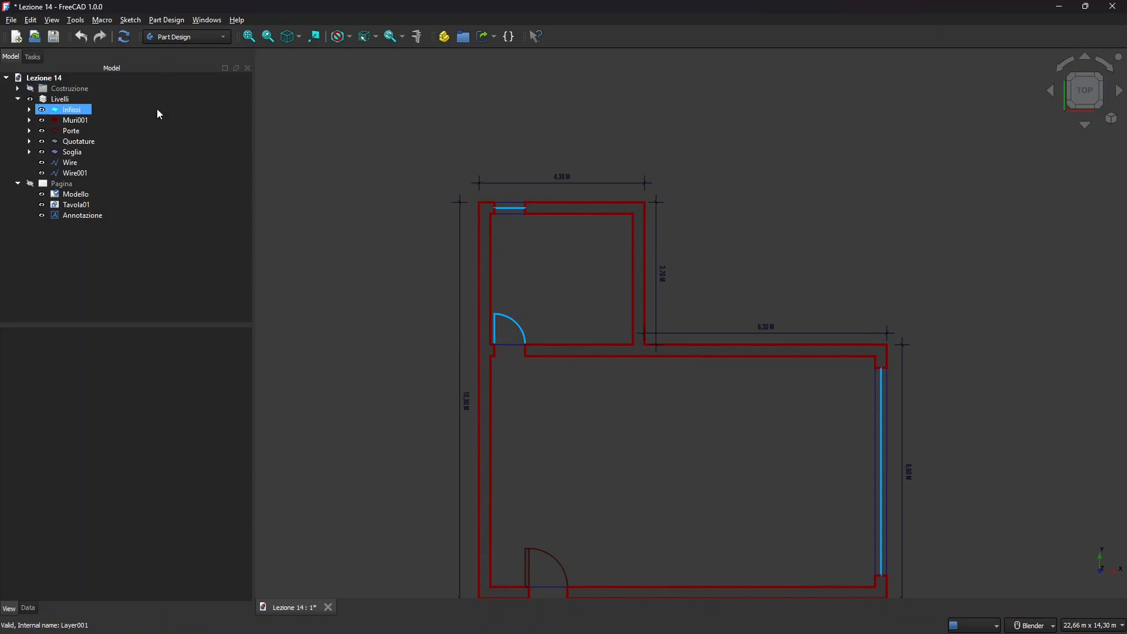
{"action": "left_click", "coordinate": [11, 20]}
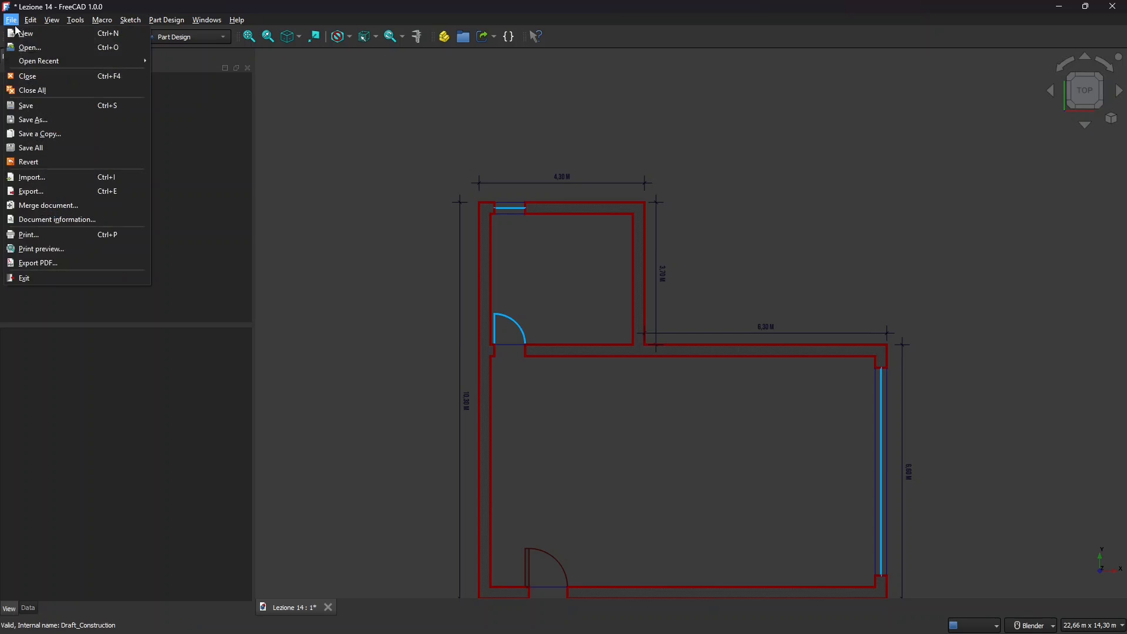
{"action": "left_click", "coordinate": [30, 91]}
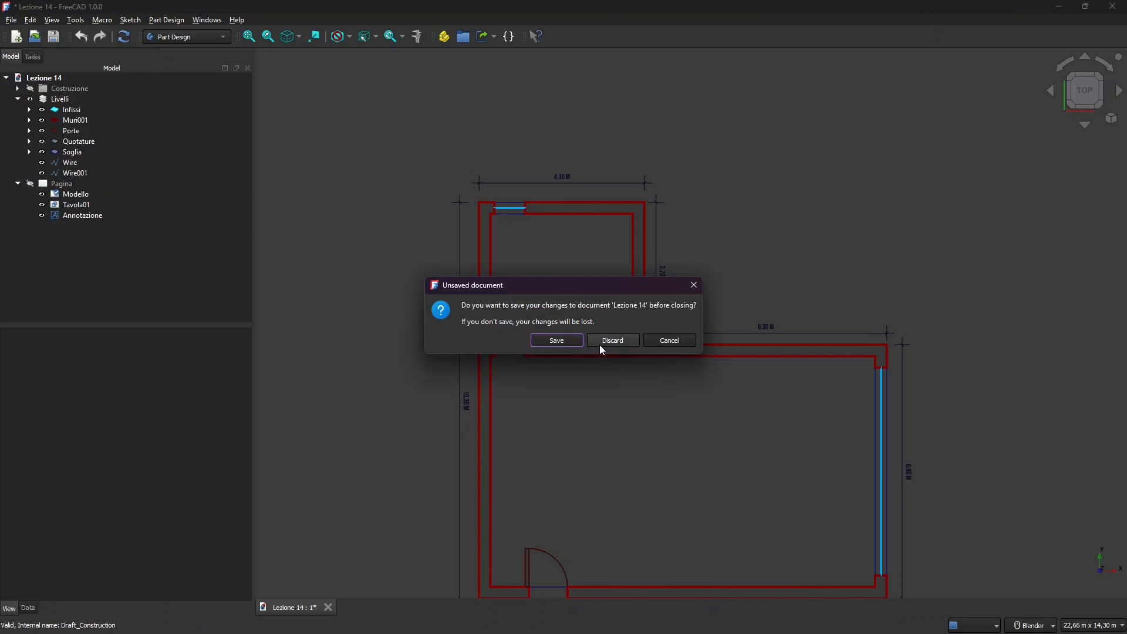
{"action": "left_click", "coordinate": [600, 344]}
Open Lesson 13.FCStd from the recent files list.
{"action": "left_click", "coordinate": [11, 20]}
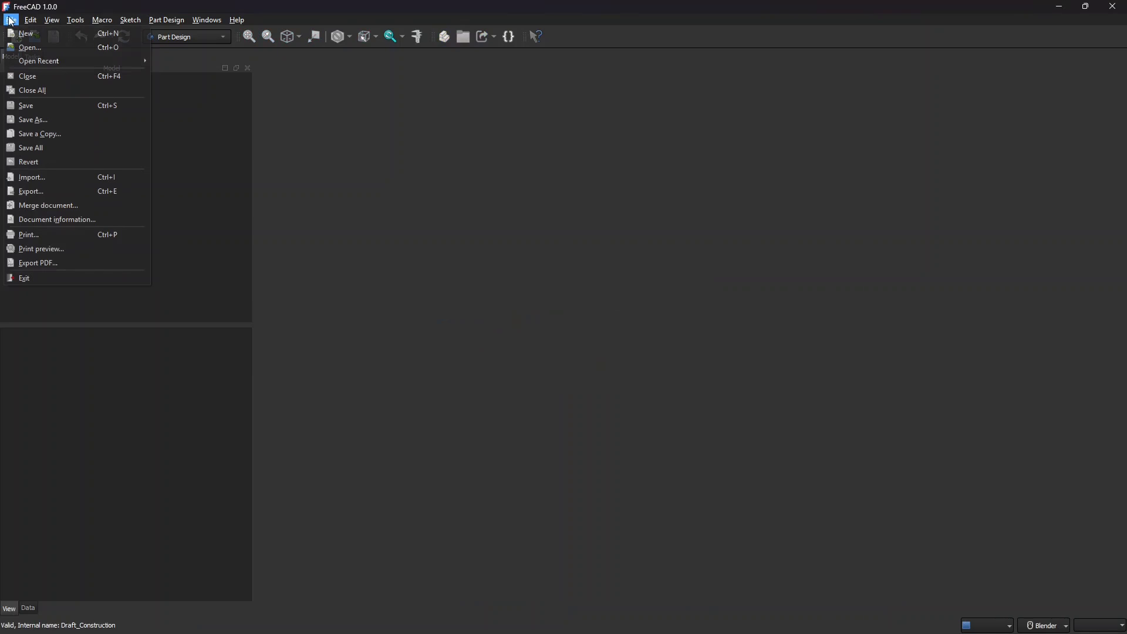
{"action": "mouse_move", "coordinate": [27, 63]}
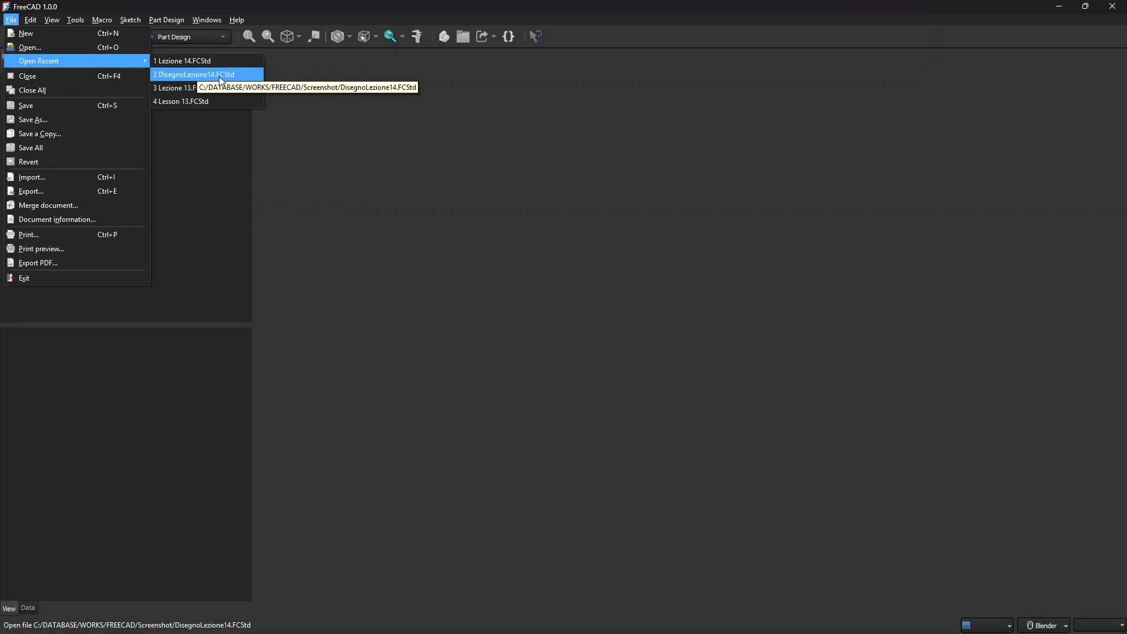
{"action": "left_click", "coordinate": [199, 102]}
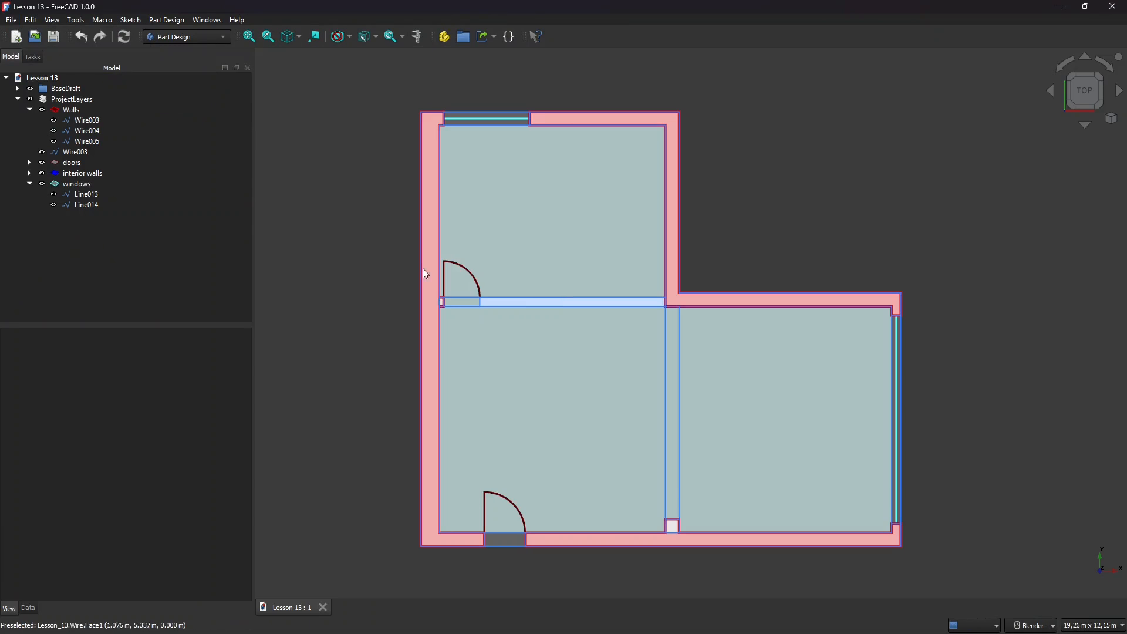
Collapse ProjectLayers and hide the BaseDraft fills with its visibility toggle.
{"action": "double_click", "coordinate": [69, 100]}
{"action": "left_click", "coordinate": [62, 89]}
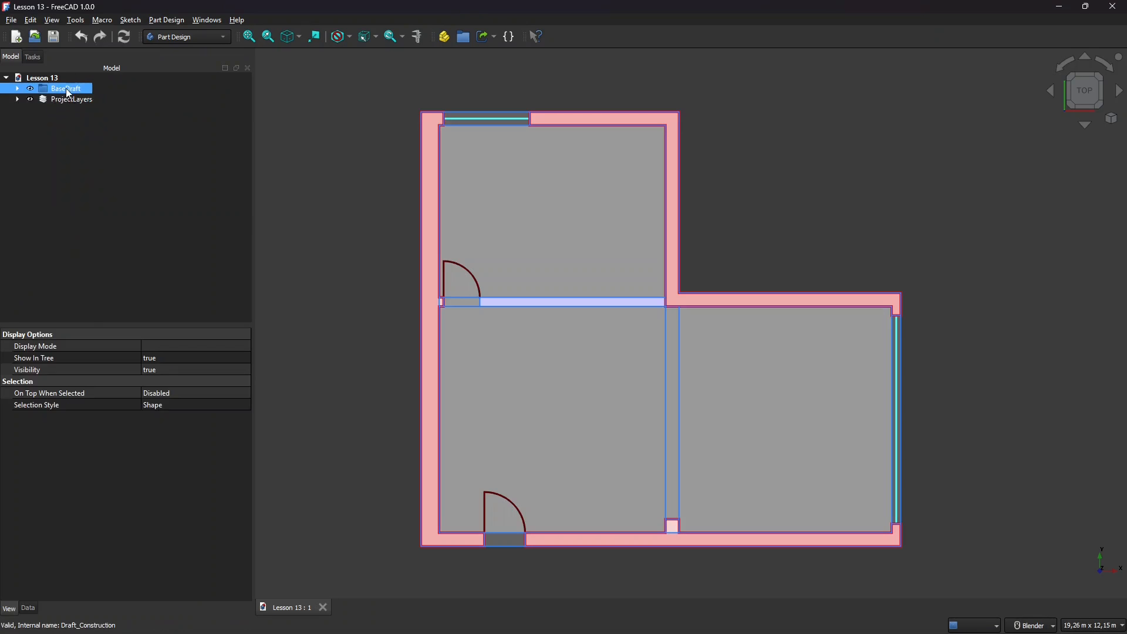
{"action": "left_click", "coordinate": [30, 88]}
{"action": "left_click", "coordinate": [27, 117]}
{"action": "left_click", "coordinate": [30, 89]}
{"action": "left_click", "coordinate": [30, 89]}
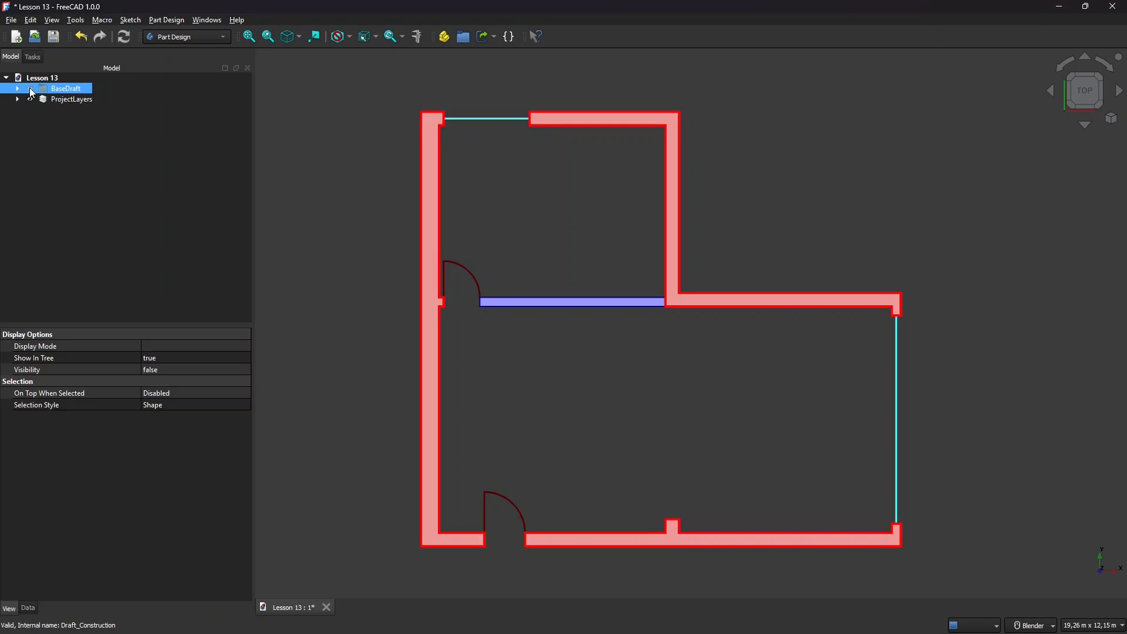
{"action": "left_click", "coordinate": [59, 101]}
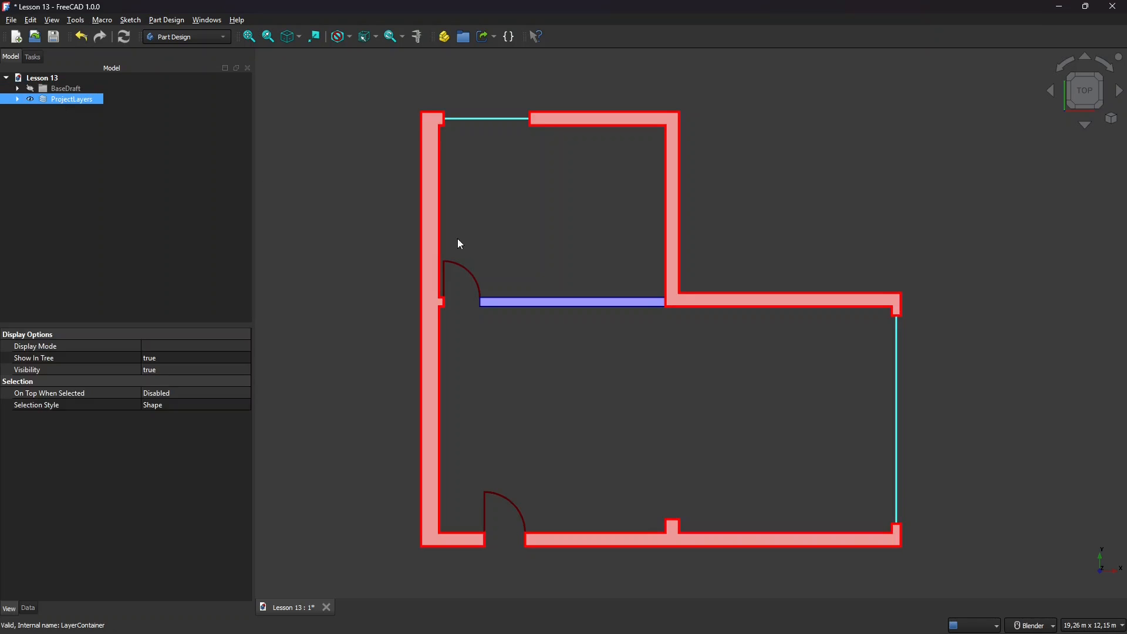
Clear the selection, check the plan with the wheel zoom, and bring up the workbench list.
{"action": "left_click", "coordinate": [517, 210]}
{"action": "scroll", "coordinate": [420, 210], "scroll_direction": "down", "scroll_amount": 1}
{"action": "scroll", "coordinate": [615, 291], "scroll_direction": "up", "scroll_amount": 1}
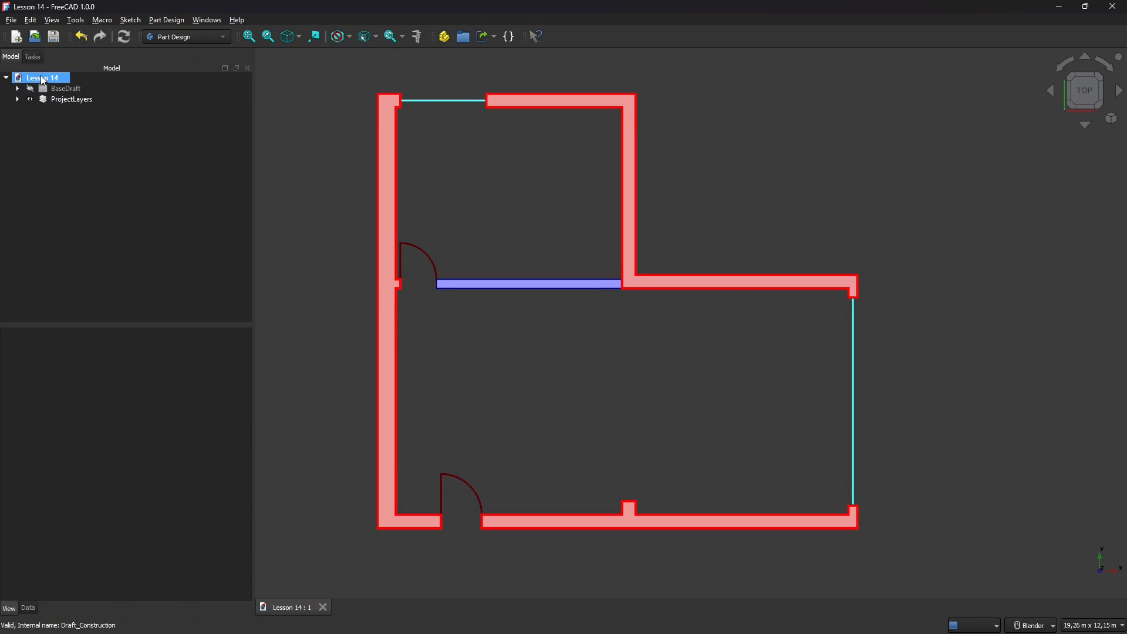
{"action": "left_click", "coordinate": [722, 258]}
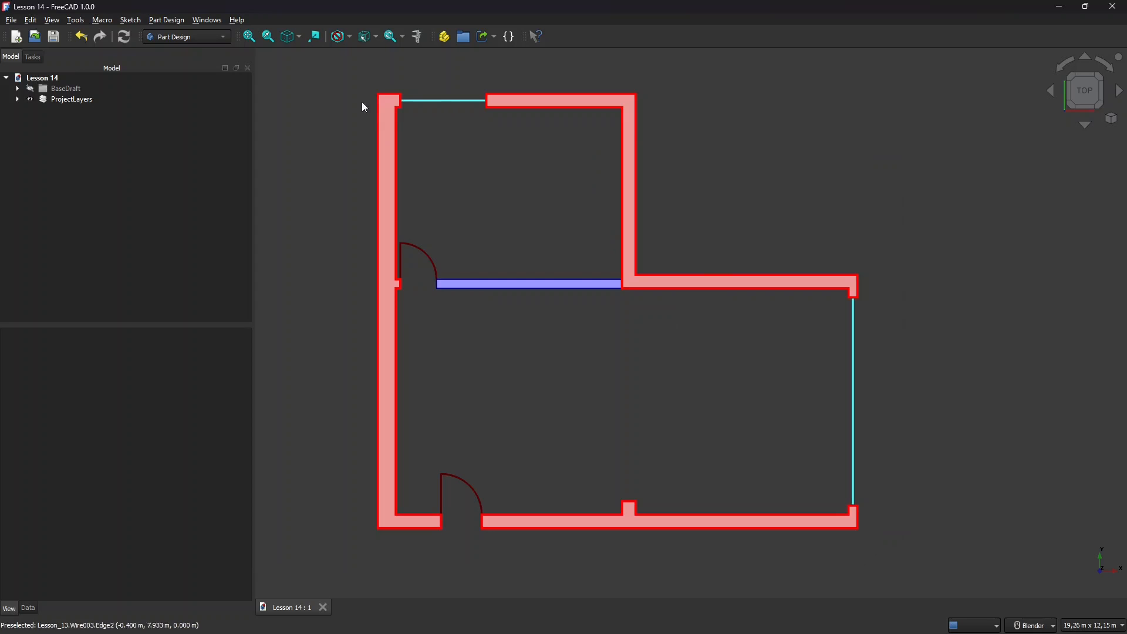
{"action": "scroll", "coordinate": [664, 425], "scroll_direction": "down", "scroll_amount": 2}
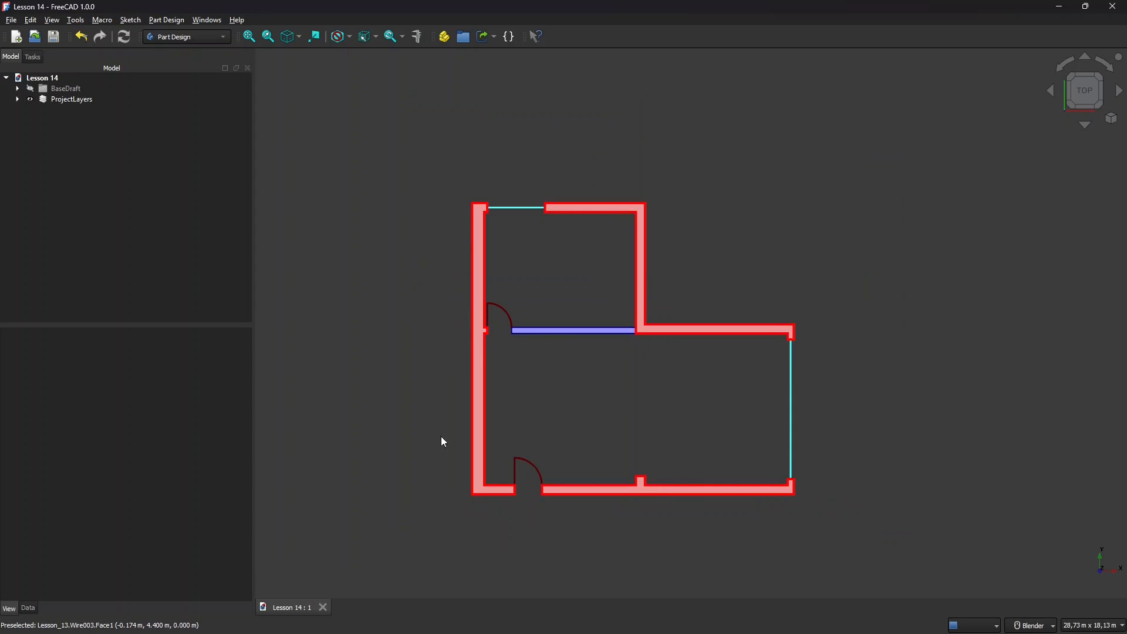
{"action": "scroll", "coordinate": [568, 527], "scroll_direction": "up", "scroll_amount": 3}
{"action": "scroll", "coordinate": [561, 522], "scroll_direction": "down", "scroll_amount": 2}
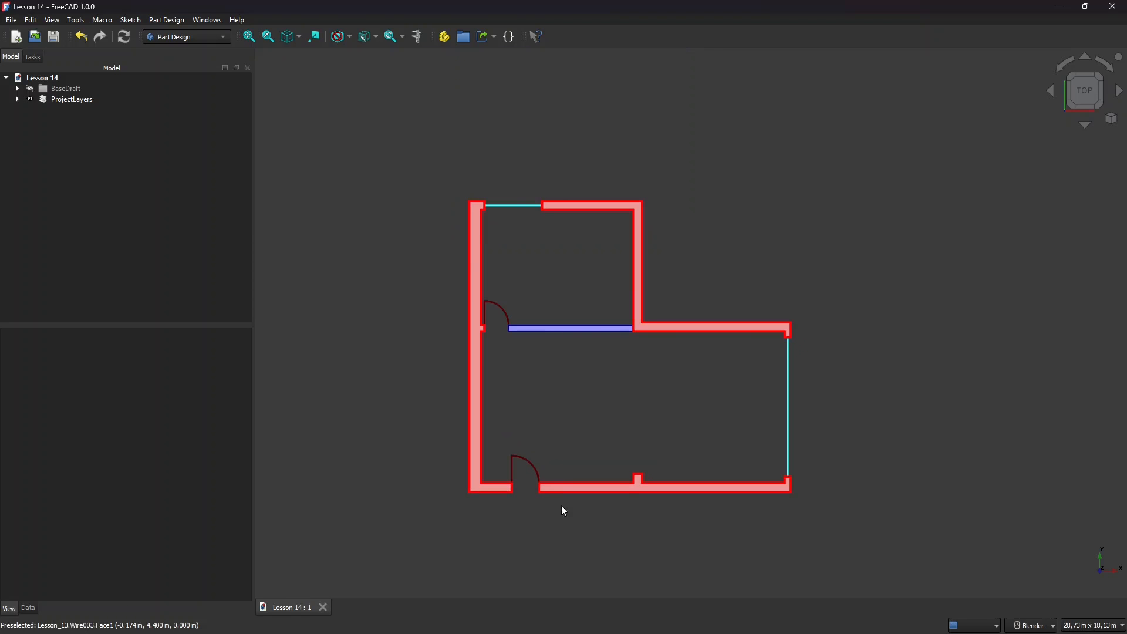
{"action": "scroll", "coordinate": [691, 394], "scroll_direction": "up", "scroll_amount": 1}
{"action": "scroll", "coordinate": [719, 433], "scroll_direction": "up", "scroll_amount": 1}
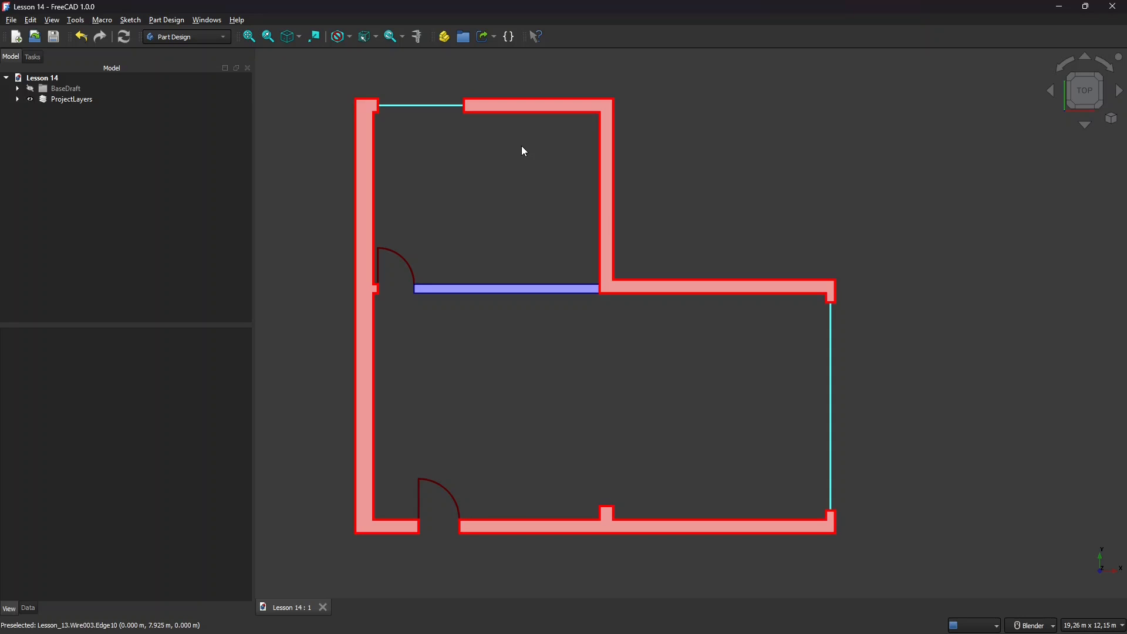
{"action": "left_click", "coordinate": [186, 36]}
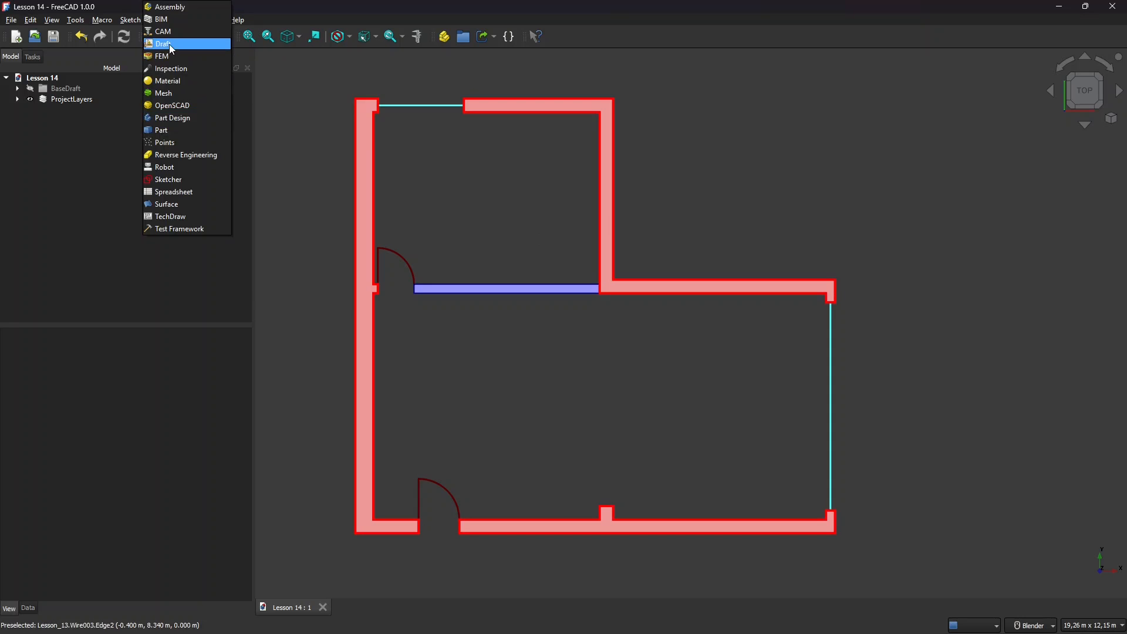
Switch to the Draft workbench and select the ProjectLayers group.
{"action": "left_click", "coordinate": [169, 44]}
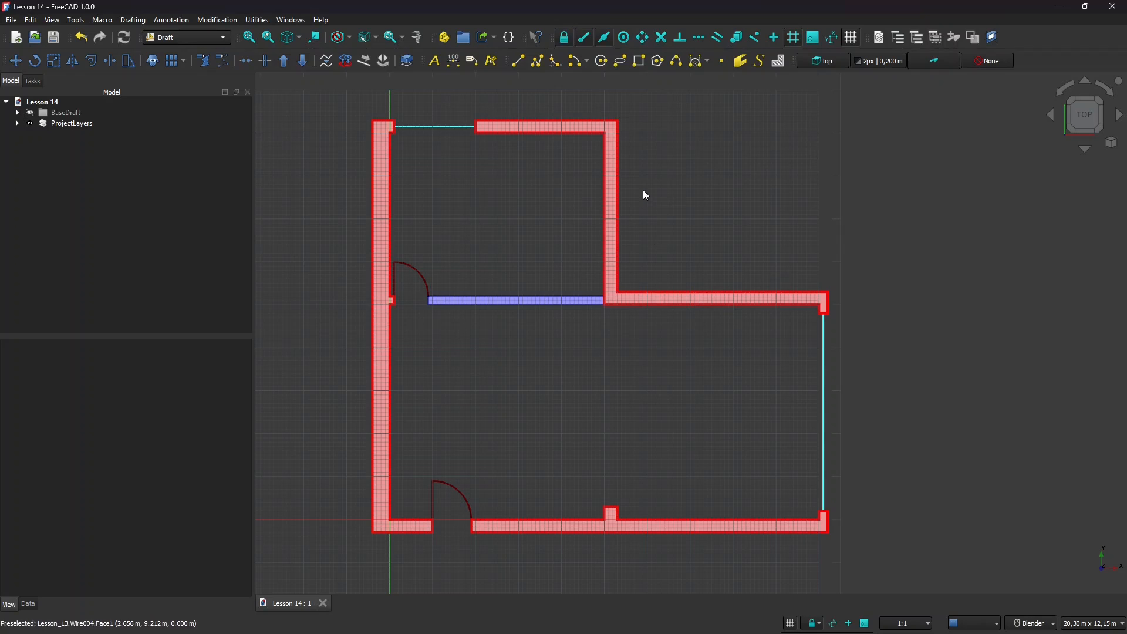
{"action": "scroll", "coordinate": [643, 189], "scroll_direction": "down", "scroll_amount": 1}
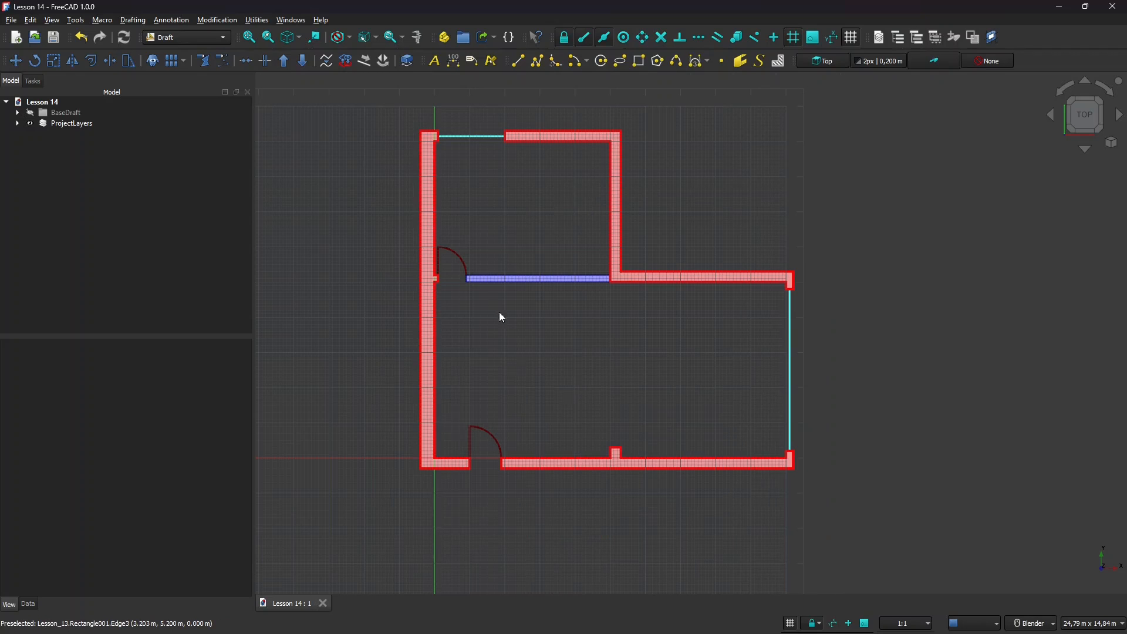
{"action": "left_click", "coordinate": [66, 126]}
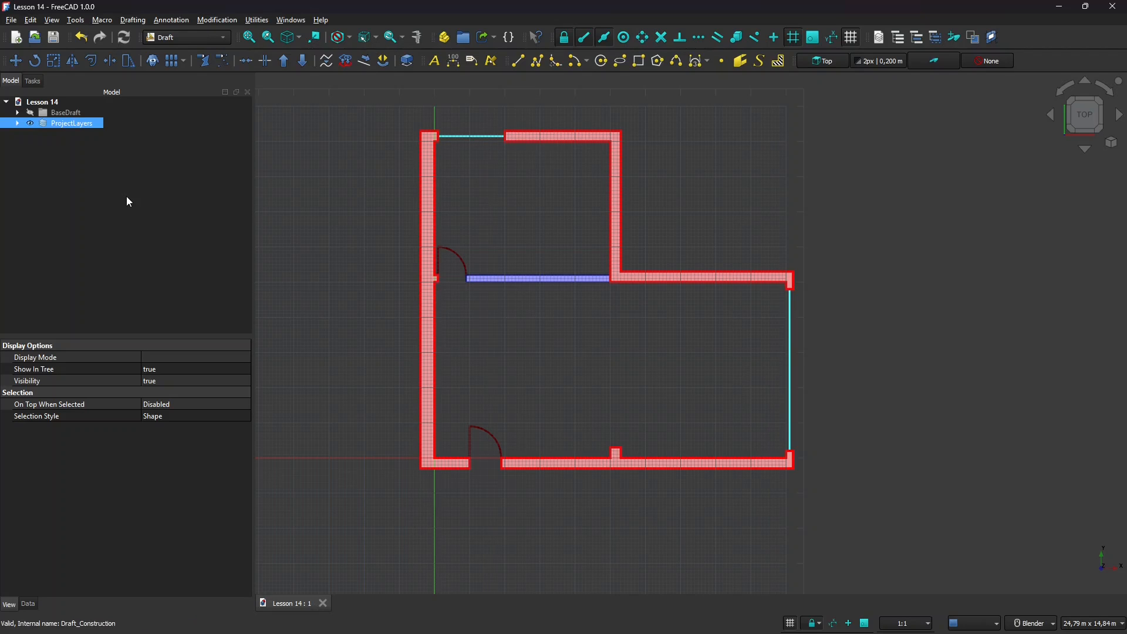
Orbit the plan, return to the top view, and add BaseDraft to the selection.
{"action": "middle_click_drag", "start_coordinate": [438, 263], "coordinate": [468, 349]}
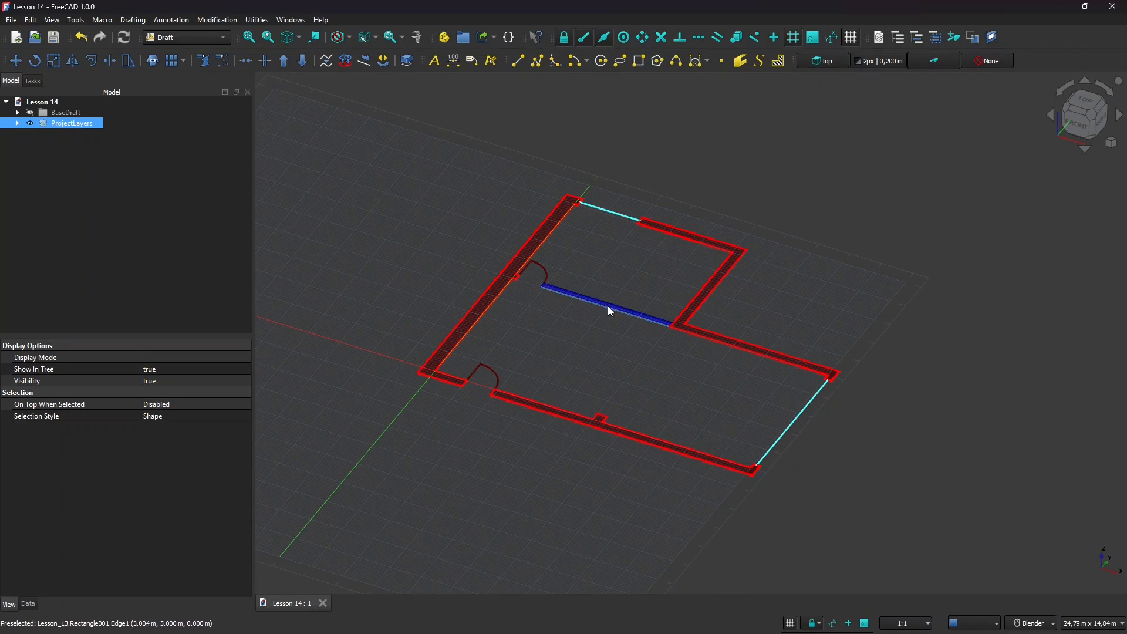
{"action": "middle_click_drag", "start_coordinate": [486, 304], "coordinate": [628, 326]}
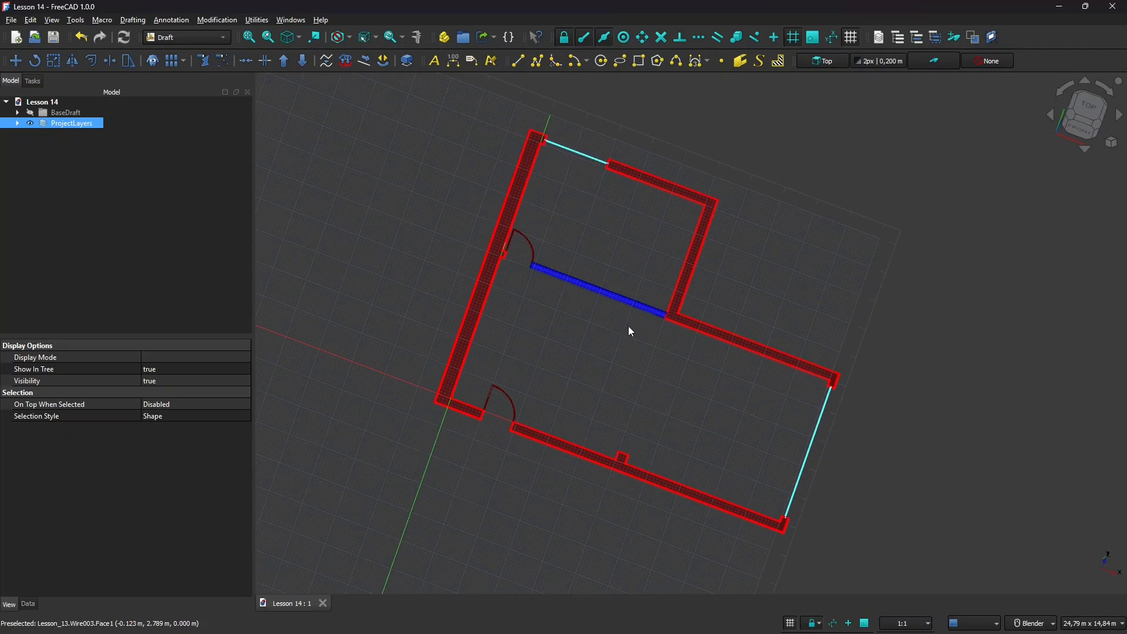
{"action": "left_click", "coordinate": [1089, 109]}
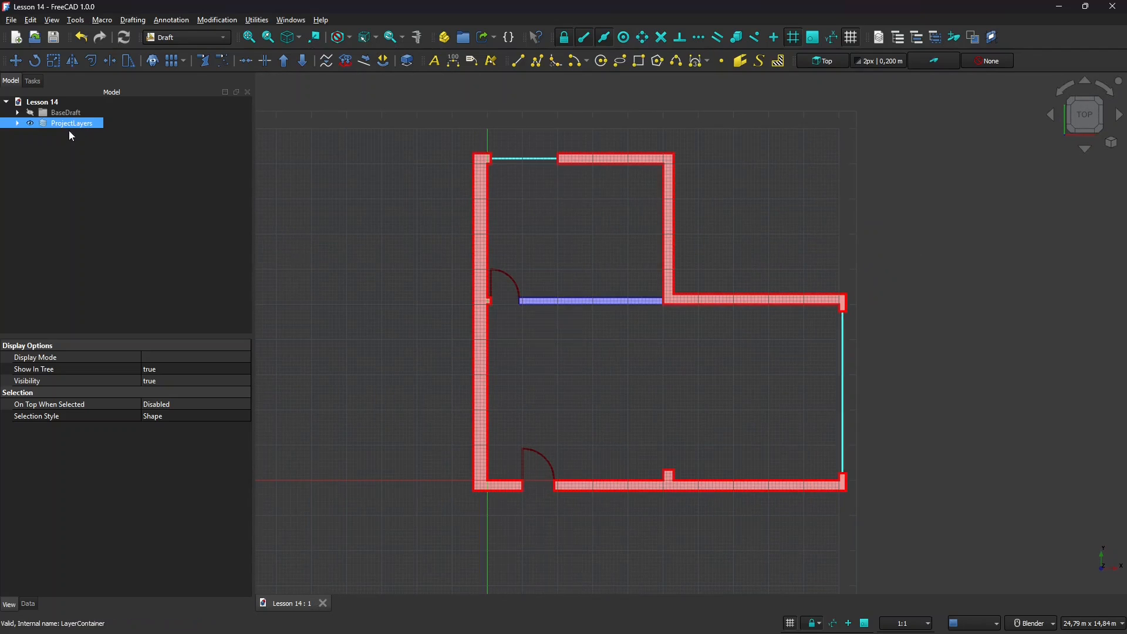
{"action": "left_click", "coordinate": [61, 116], "text": "ctrl"}
{"action": "scroll", "coordinate": [516, 234], "scroll_direction": "down", "scroll_amount": 2}
{"action": "scroll", "coordinate": [594, 294], "scroll_direction": "up", "scroll_amount": 2}
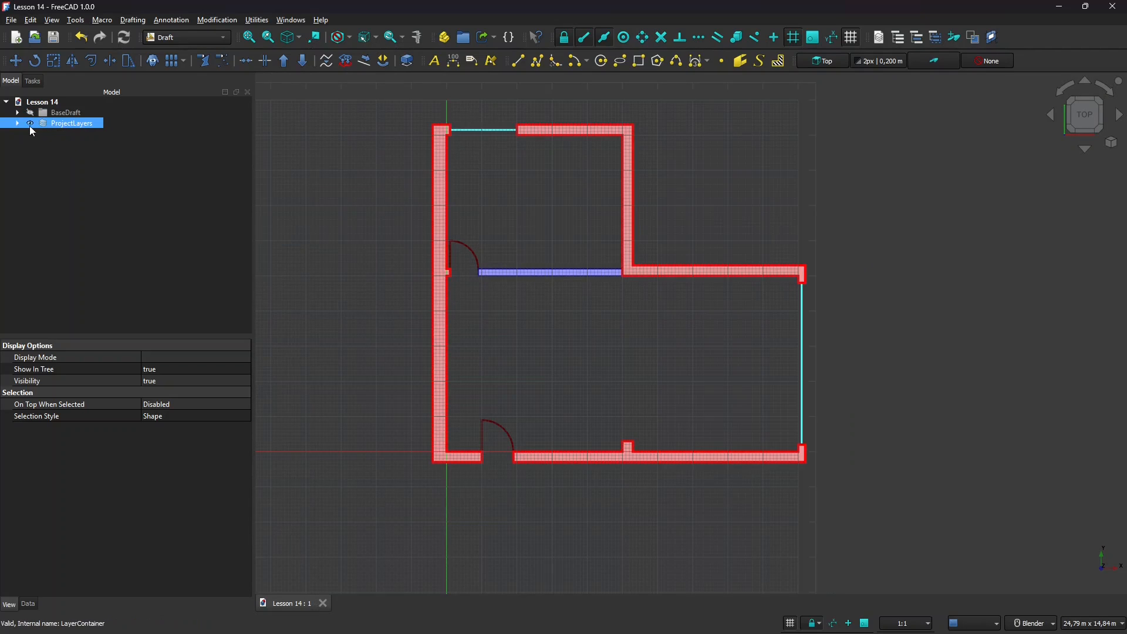
Open the Layers manager beside the plan and check the Walls line width stays 4.
{"action": "left_click", "coordinate": [880, 37]}
{"action": "left_click_drag", "start_coordinate": [499, 227], "coordinate": [516, 220]}
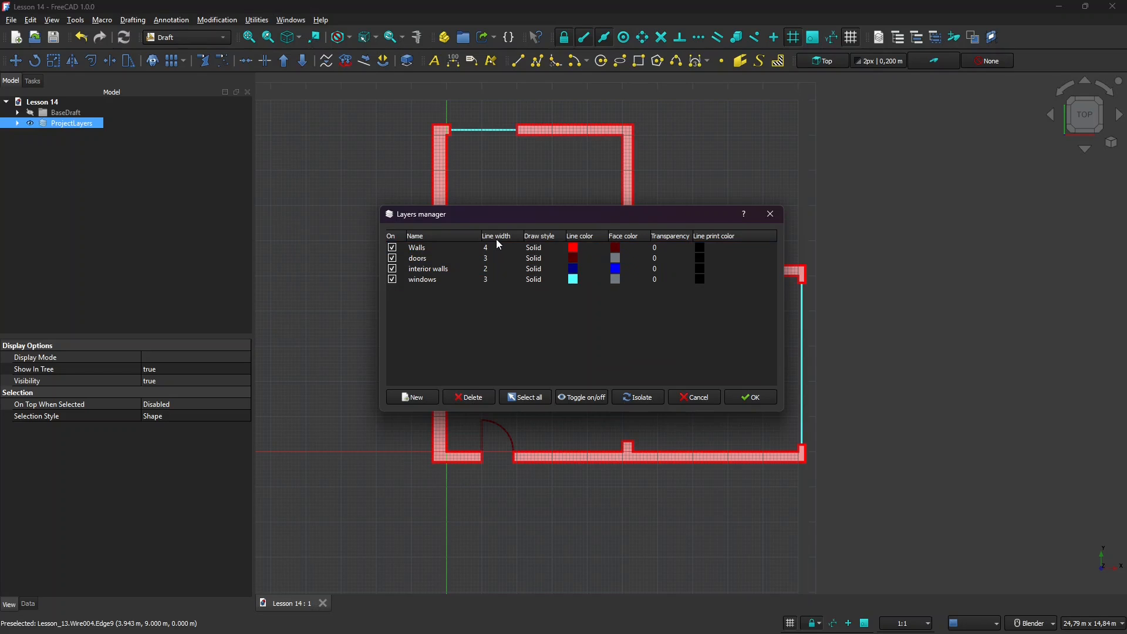
{"action": "left_click_drag", "start_coordinate": [521, 212], "coordinate": [578, 242]}
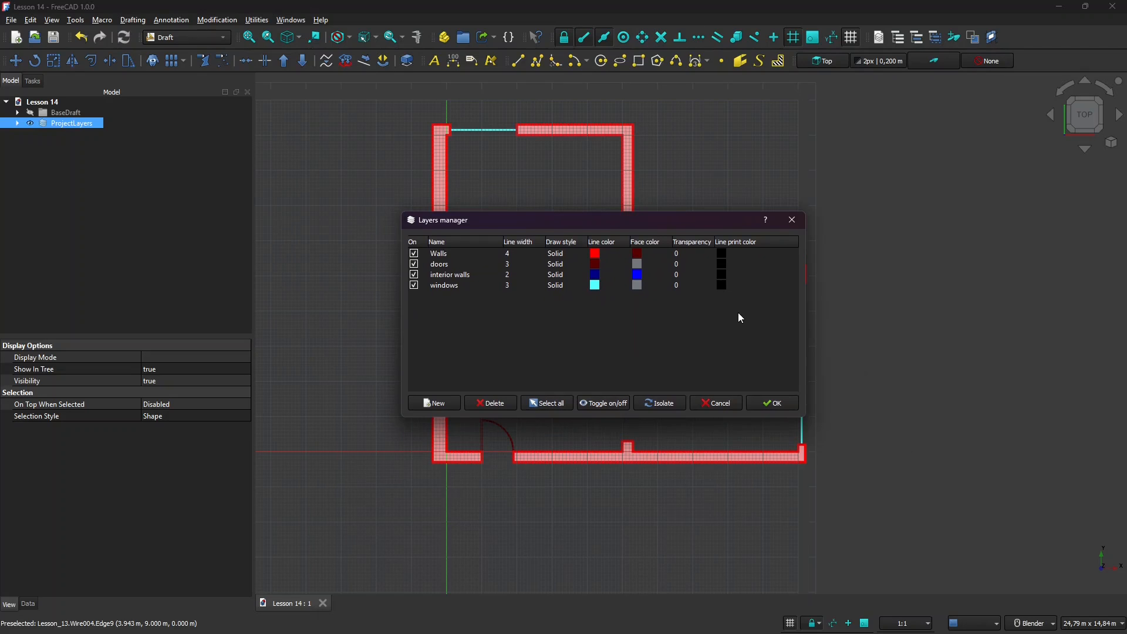
{"action": "left_click", "coordinate": [722, 255]}
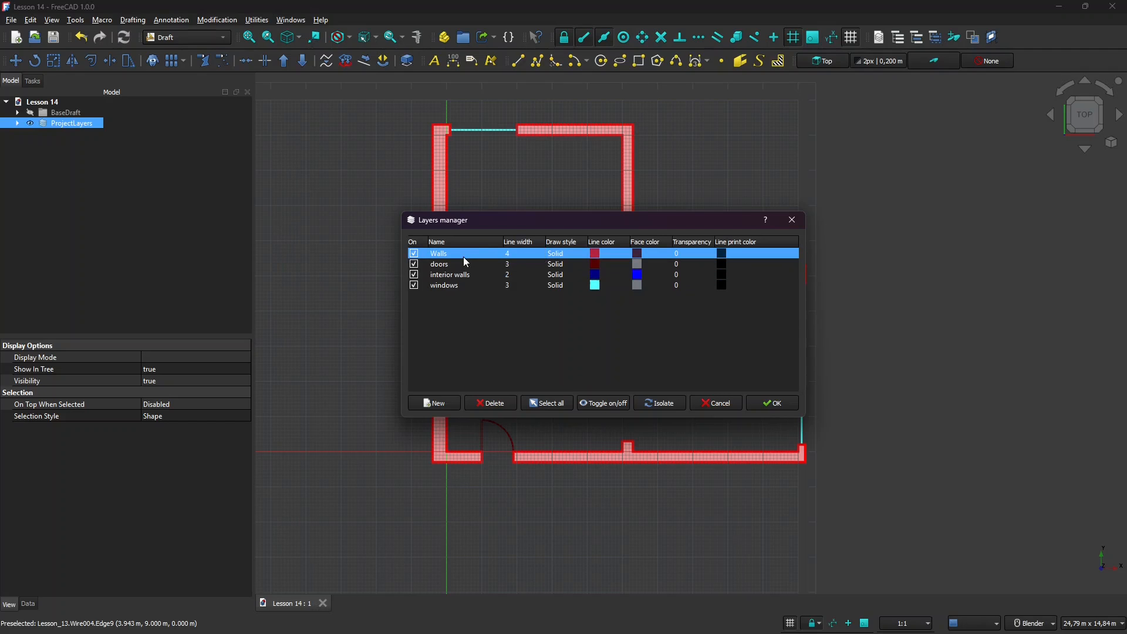
{"action": "double_click", "coordinate": [517, 255]}
{"action": "left_click", "coordinate": [456, 256]}
Inspect the doors, interior walls, windows and Walls layer rows in turn.
{"action": "left_click", "coordinate": [514, 267]}
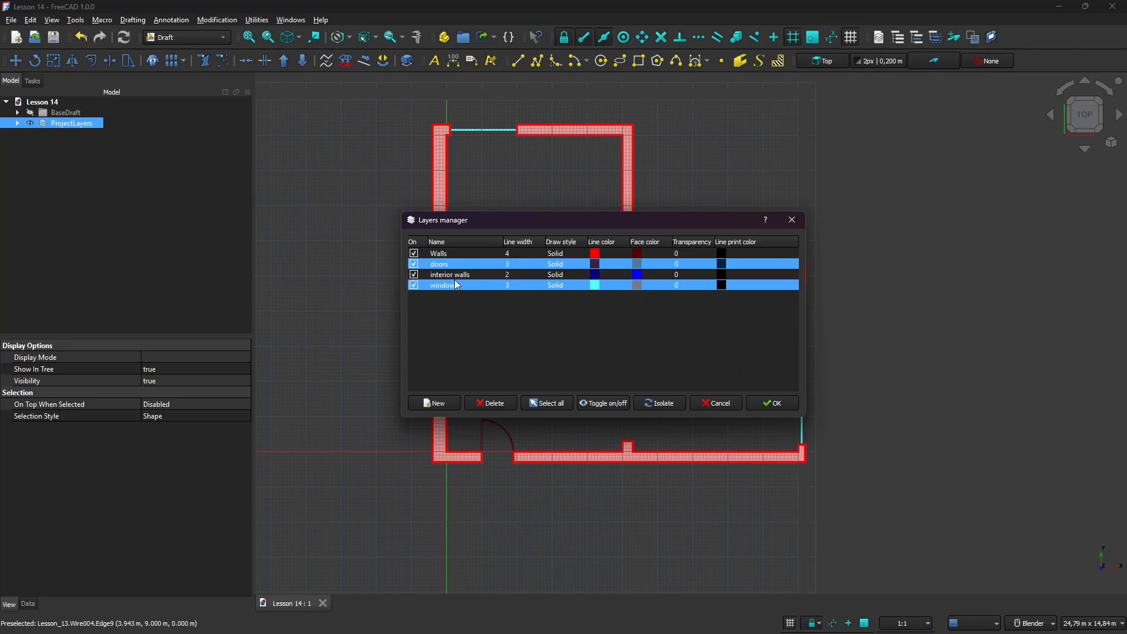
{"action": "left_click", "coordinate": [504, 276]}
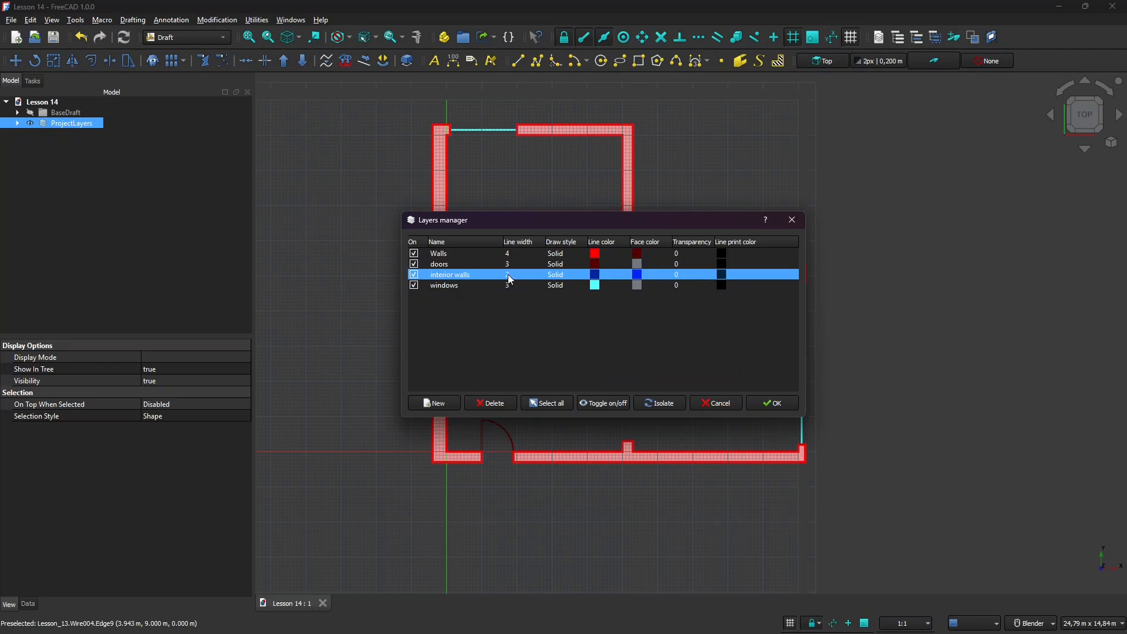
{"action": "left_click", "coordinate": [467, 285]}
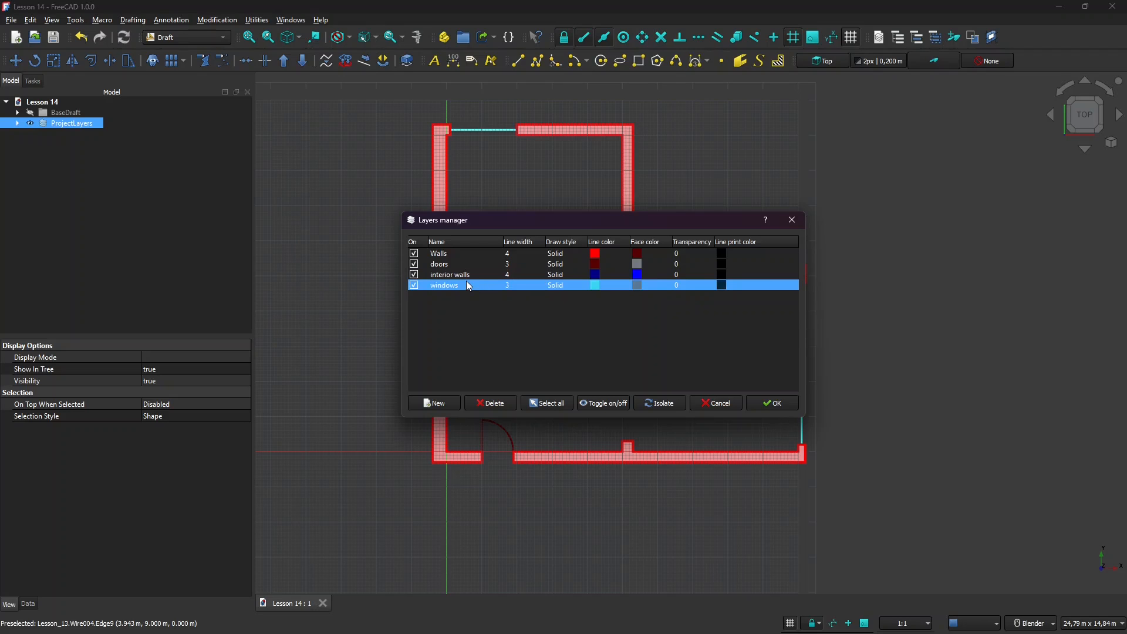
{"action": "left_click_drag", "start_coordinate": [532, 221], "coordinate": [731, 306]}
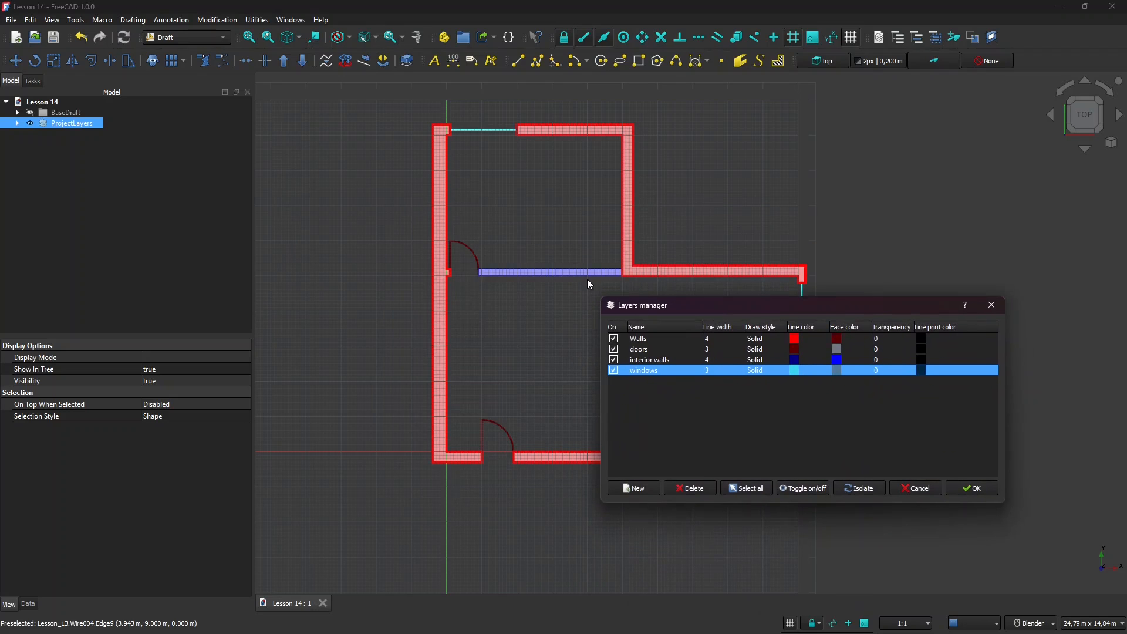
{"action": "left_click", "coordinate": [663, 359], "text": "shift"}
{"action": "left_click", "coordinate": [706, 356], "text": "ctrl"}
{"action": "left_click_drag", "start_coordinate": [709, 309], "coordinate": [706, 257]}
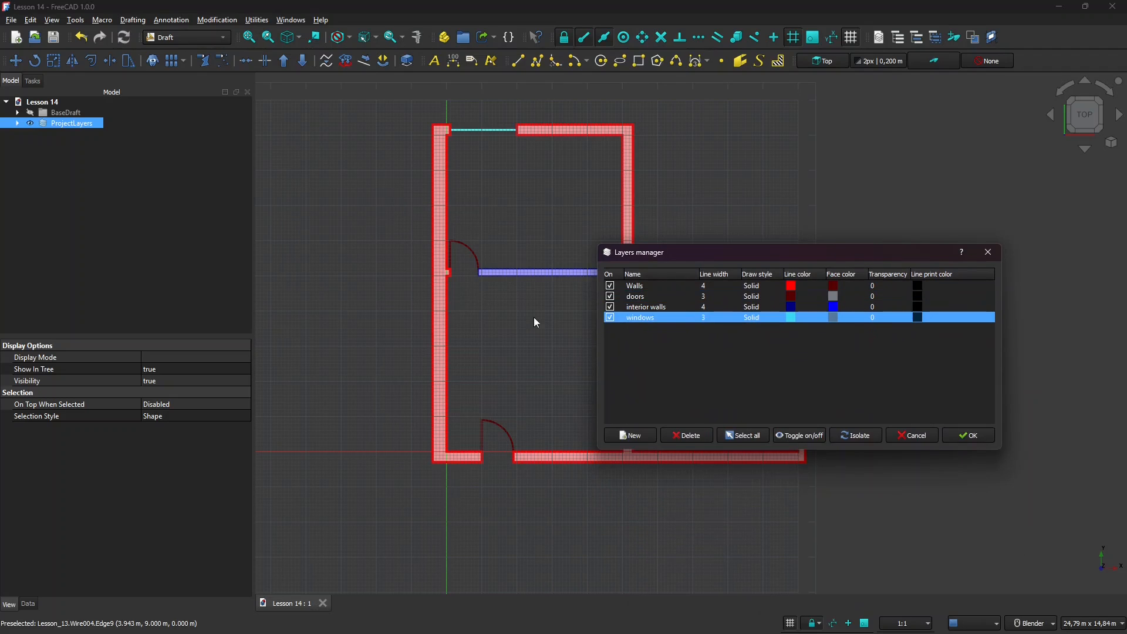
{"action": "left_click", "coordinate": [636, 288], "text": "ctrl"}
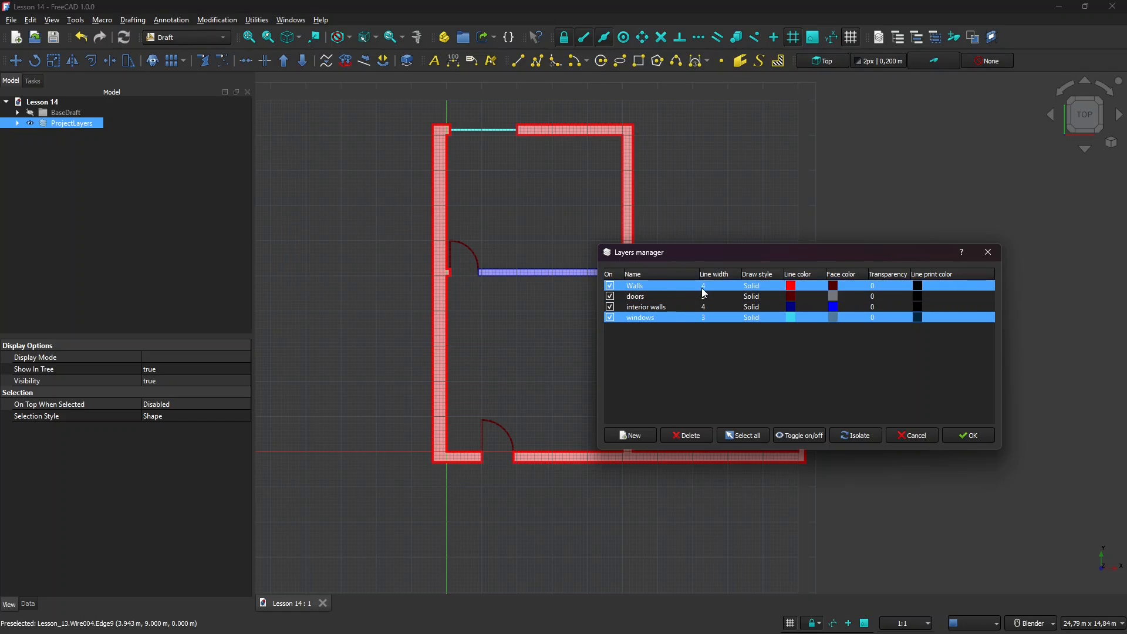
{"action": "left_click", "coordinate": [673, 285]}
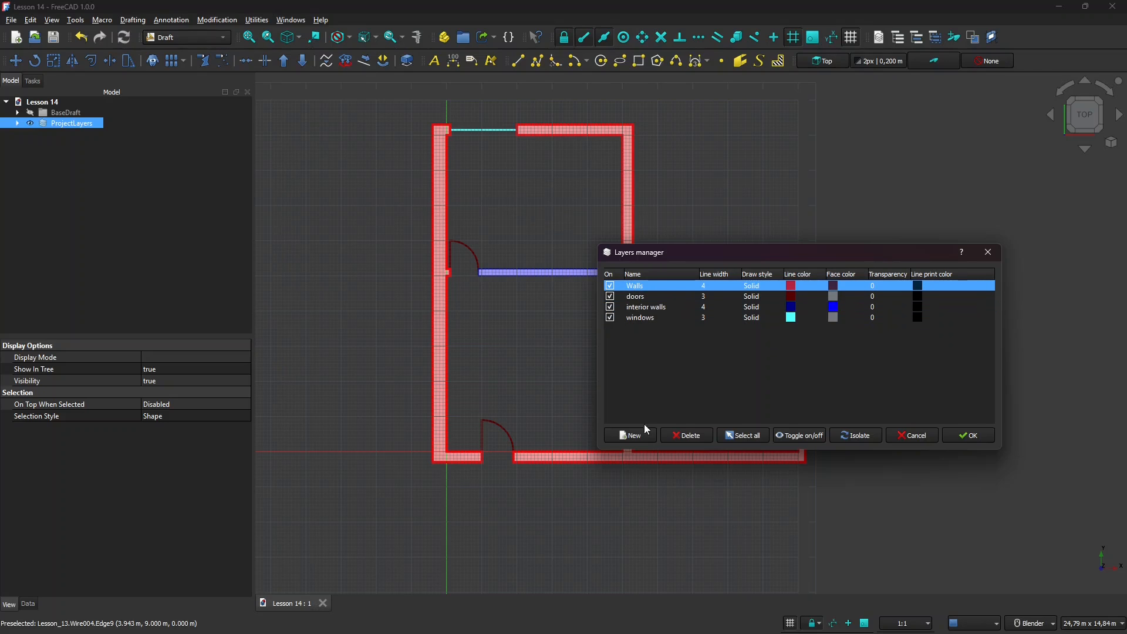
Press New in the Layers manager, name the row Not-Section, and give it line width 1.
{"action": "left_click", "coordinate": [629, 435]}
{"action": "left_click", "coordinate": [653, 328]}
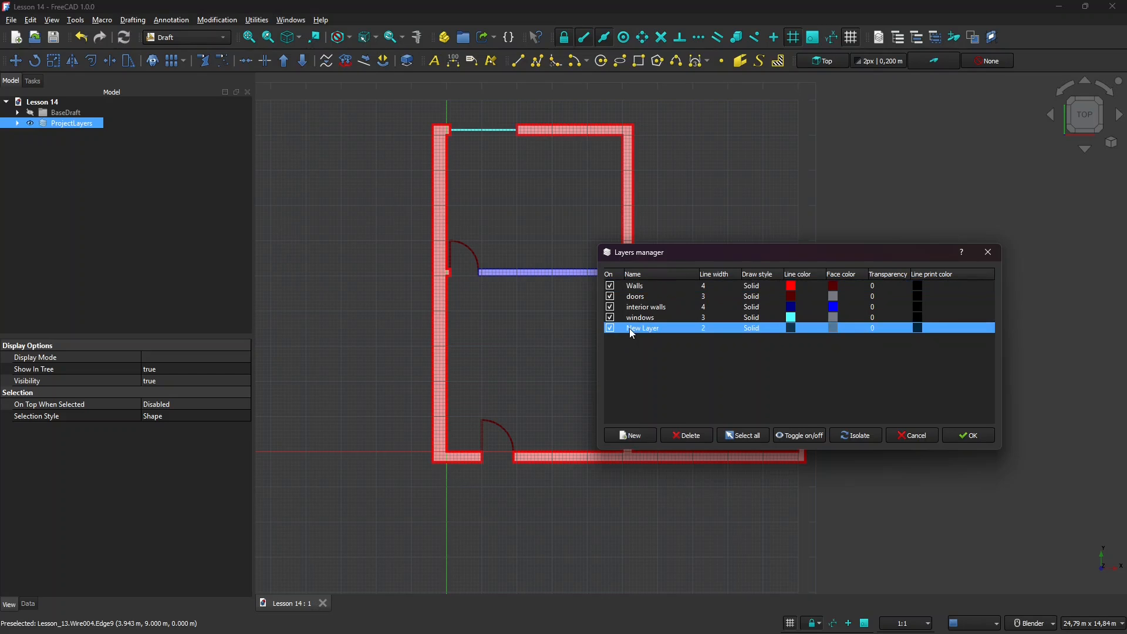
{"action": "left_click", "coordinate": [631, 328]}
{"action": "type", "text": "tion"}
{"action": "key", "text": "Return"}
{"action": "type", "text": "1"}
{"action": "key", "text": "Return"}
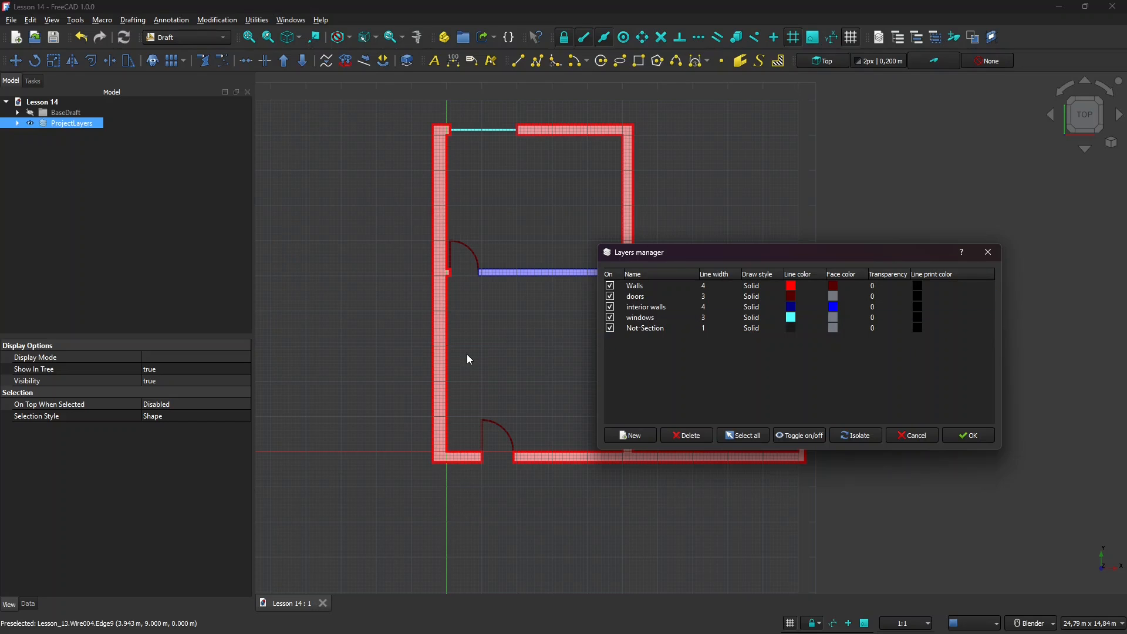
Open Not-Section's line colour picker and sample colours from the spectrum and drawing.
{"action": "double_click", "coordinate": [791, 328]}
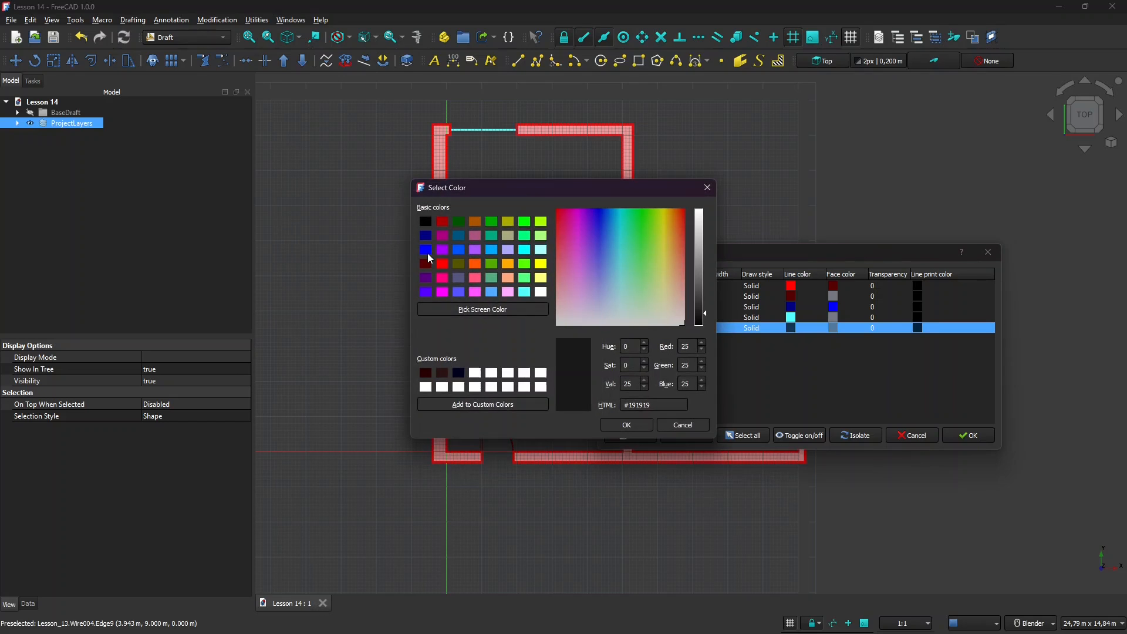
{"action": "mouse_move", "coordinate": [618, 263]}
{"action": "left_mouse_down"}
{"action": "mouse_move", "coordinate": [599, 269]}
{"action": "mouse_move", "coordinate": [617, 306]}
{"action": "left_mouse_up"}
{"action": "left_click", "coordinate": [465, 309]}
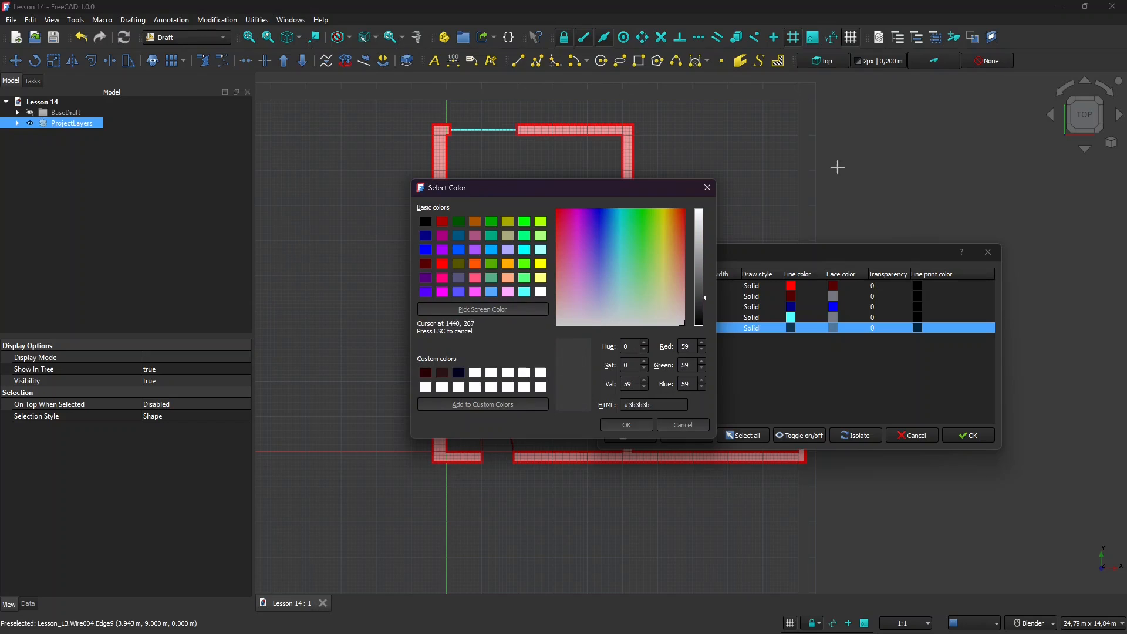
{"action": "left_click", "coordinate": [845, 134]}
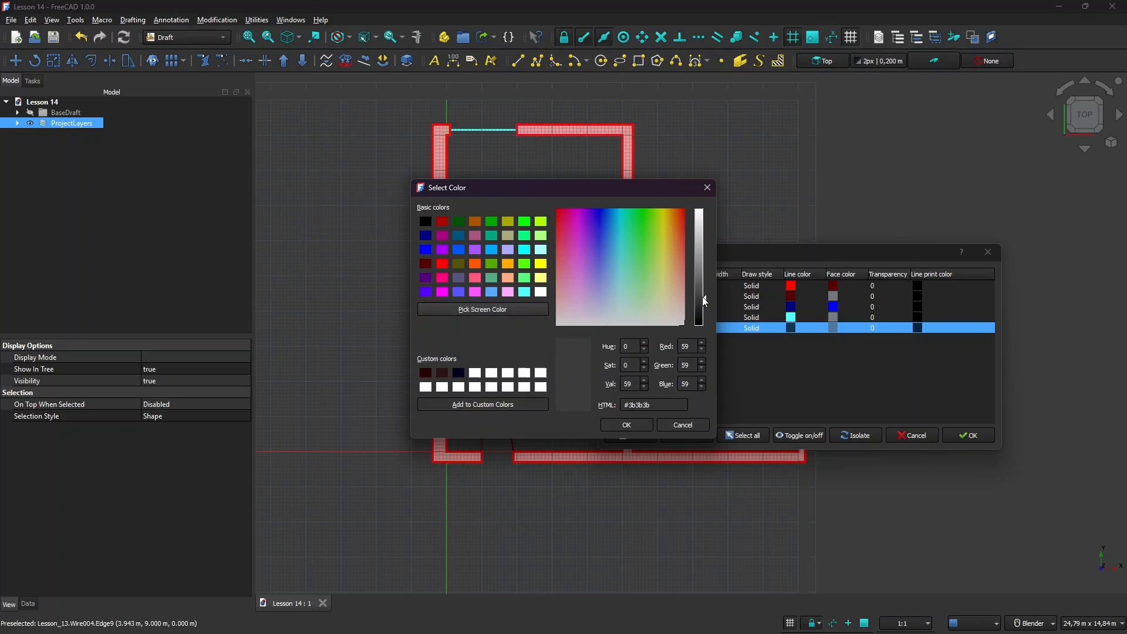
{"action": "scroll", "coordinate": [644, 343], "scroll_direction": "up", "scroll_amount": 5}
{"action": "scroll", "coordinate": [646, 367], "scroll_direction": "up", "scroll_amount": 13}
{"action": "scroll", "coordinate": [647, 366], "scroll_direction": "up", "scroll_amount": 3}
{"action": "scroll", "coordinate": [647, 383], "scroll_direction": "up", "scroll_amount": 11}
{"action": "scroll", "coordinate": [698, 351], "scroll_direction": "up", "scroll_amount": 2}
{"action": "scroll", "coordinate": [704, 364], "scroll_direction": "up", "scroll_amount": 6}
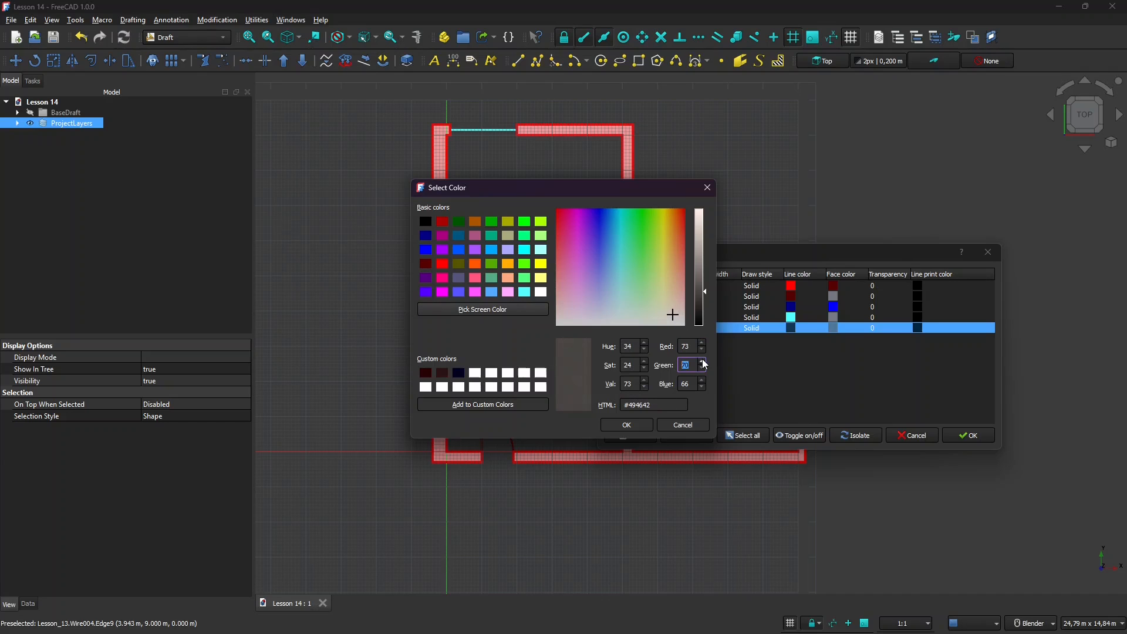
{"action": "scroll", "coordinate": [704, 386], "scroll_direction": "up", "scroll_amount": 3}
{"action": "scroll", "coordinate": [704, 385], "scroll_direction": "up", "scroll_amount": 3}
{"action": "scroll", "coordinate": [704, 364], "scroll_direction": "up", "scroll_amount": 6}
{"action": "scroll", "coordinate": [704, 365], "scroll_direction": "up", "scroll_amount": 2}
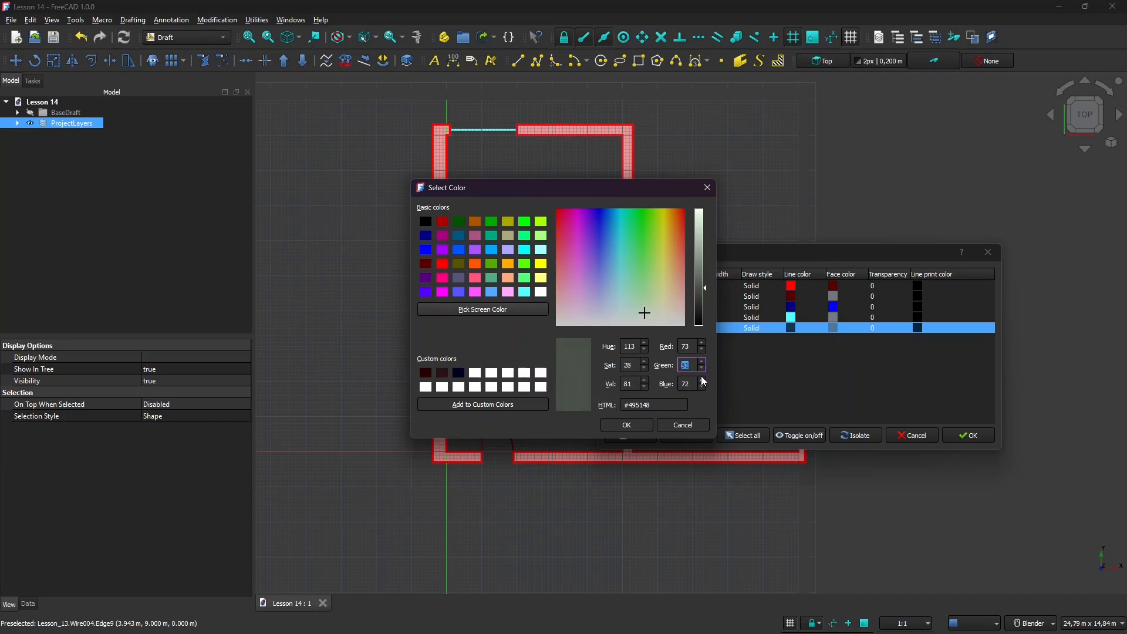
{"action": "scroll", "coordinate": [703, 384], "scroll_direction": "up", "scroll_amount": 8}
{"action": "scroll", "coordinate": [704, 384], "scroll_direction": "up", "scroll_amount": 4}
Mix a muted blue and a dark blue, saving each as a custom colour.
{"action": "left_click_drag", "start_coordinate": [615, 311], "coordinate": [602, 296]}
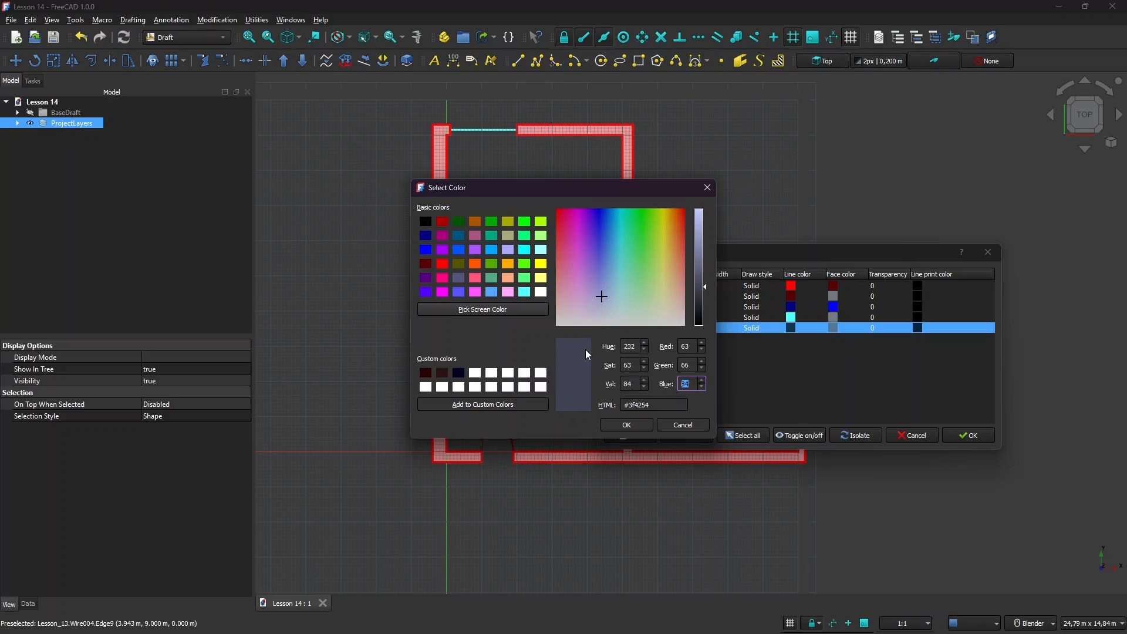
{"action": "left_click_drag", "start_coordinate": [602, 296], "coordinate": [601, 285]}
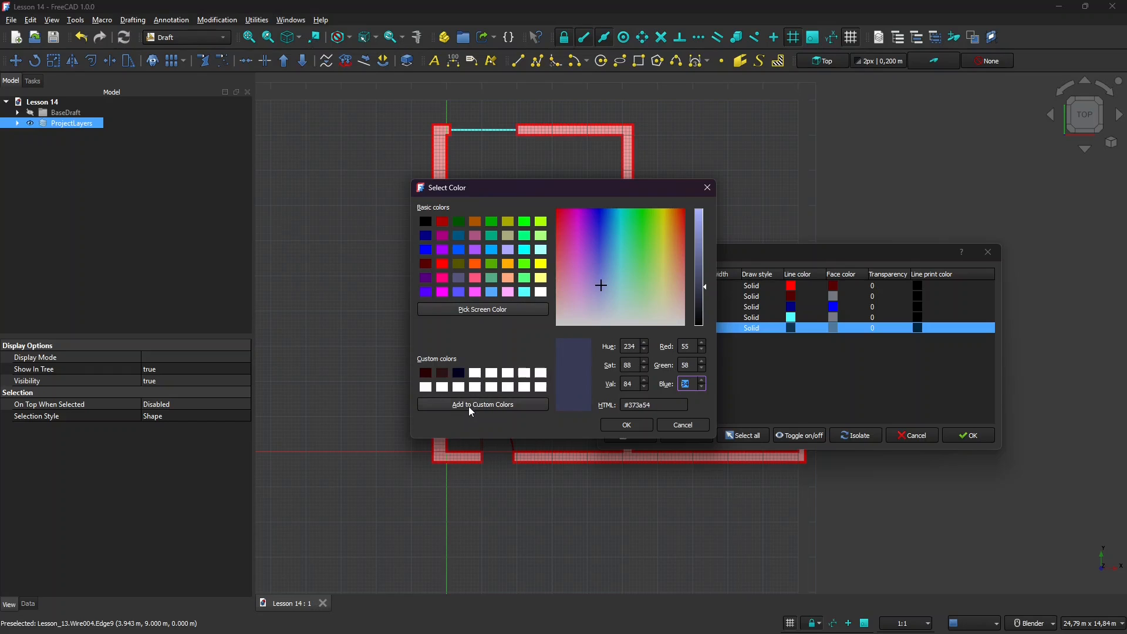
{"action": "left_click", "coordinate": [471, 404]}
{"action": "left_click", "coordinate": [474, 374]}
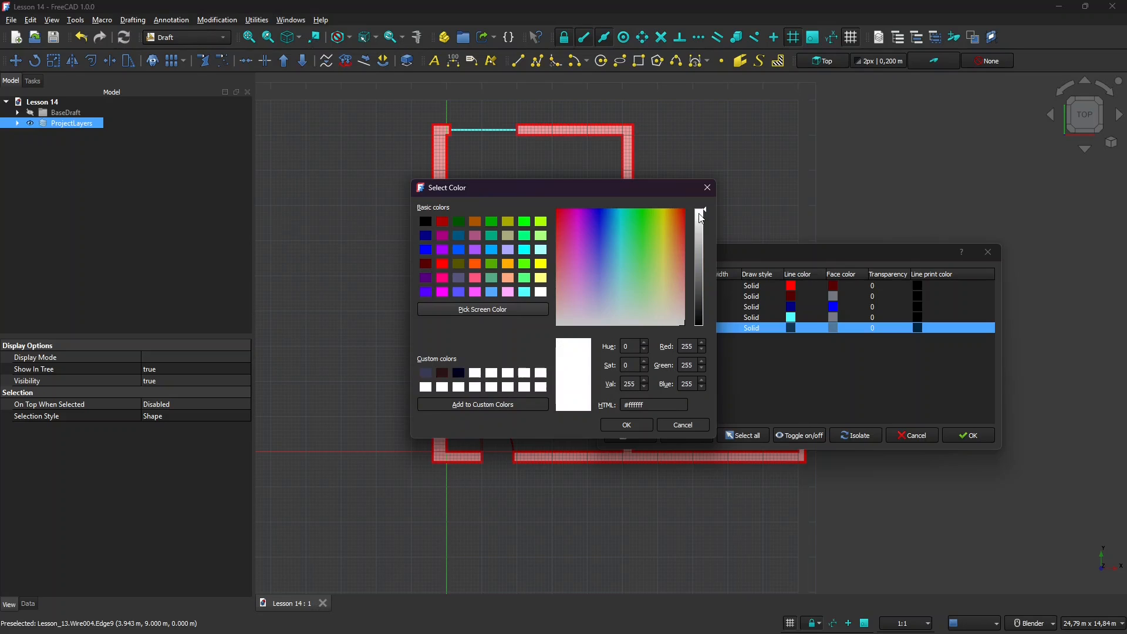
{"action": "left_click_drag", "start_coordinate": [699, 214], "coordinate": [701, 300]}
{"action": "left_click_drag", "start_coordinate": [606, 284], "coordinate": [599, 280]}
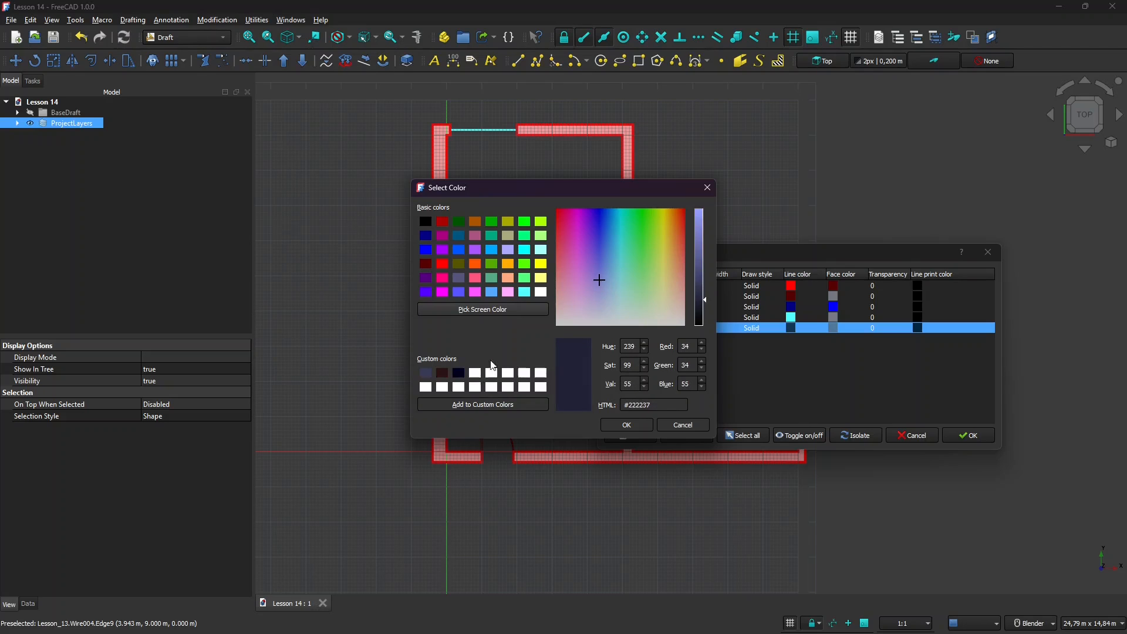
{"action": "left_click", "coordinate": [482, 405]}
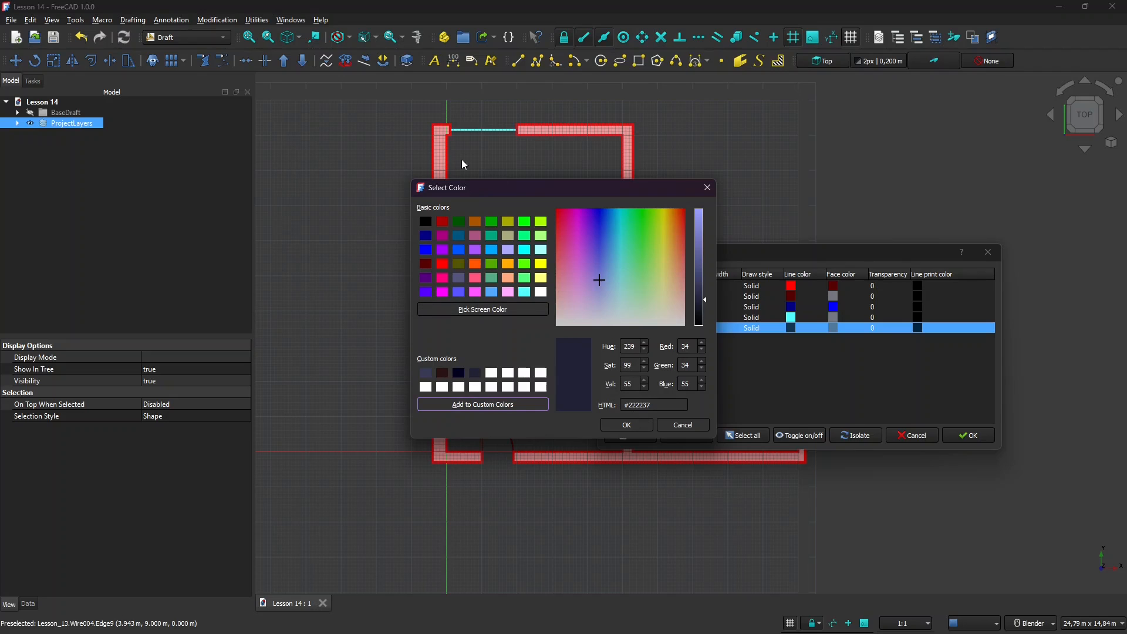
Store the wall red as a custom colour, then apply the dark blue #222237 to Not-Section.
{"action": "left_click", "coordinate": [431, 372]}
{"action": "left_click", "coordinate": [431, 376]}
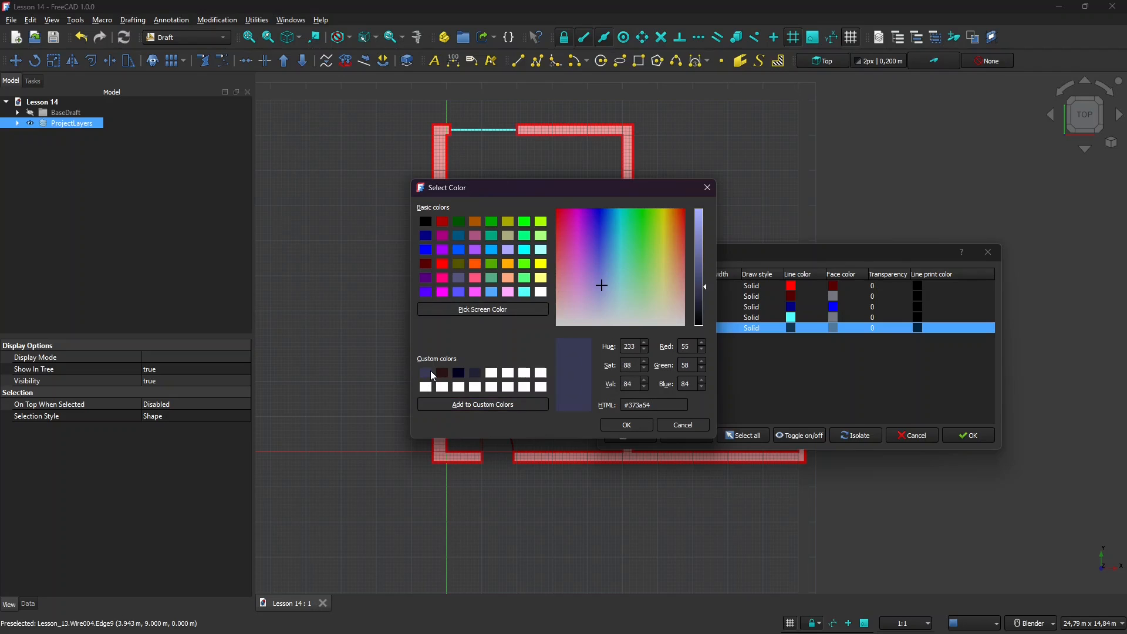
{"action": "left_click", "coordinate": [483, 309]}
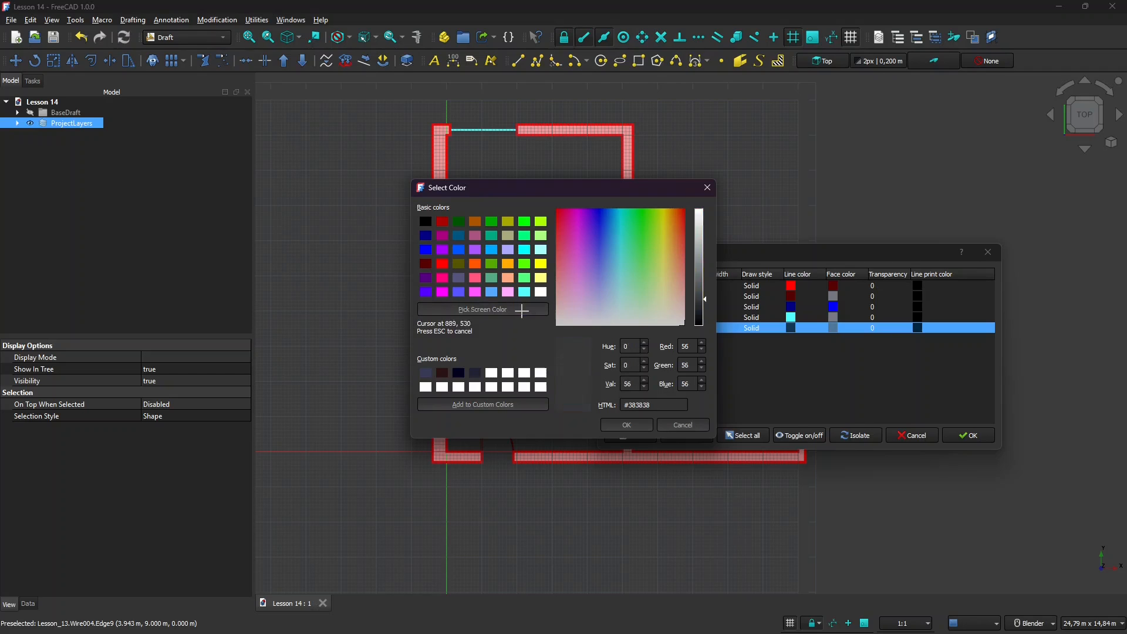
{"action": "left_click", "coordinate": [447, 135]}
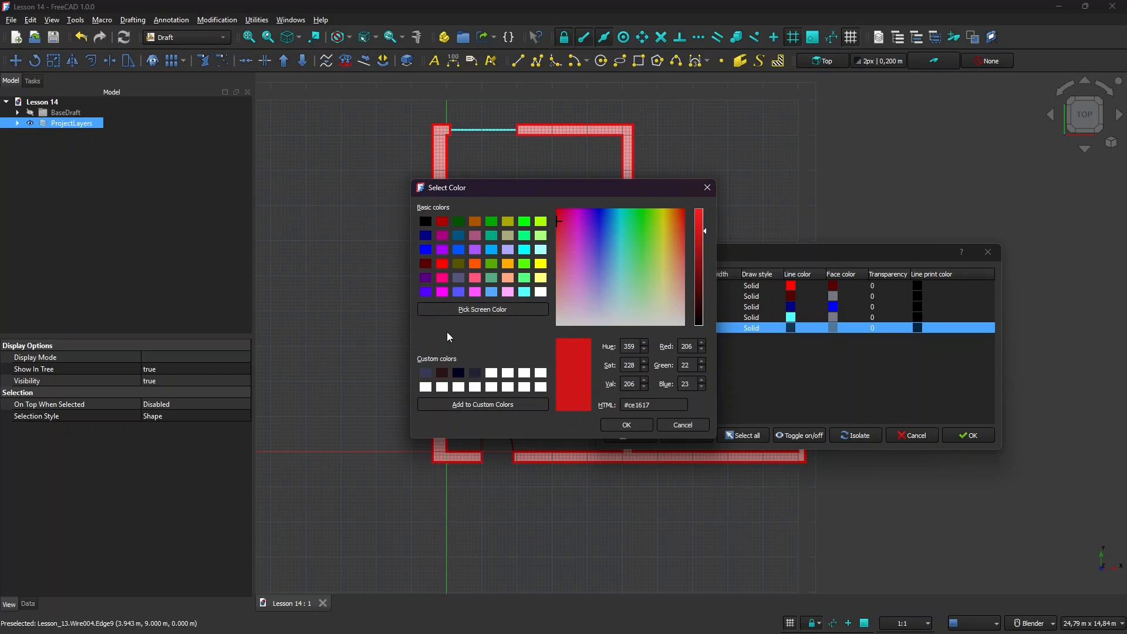
{"action": "left_click", "coordinate": [445, 404]}
{"action": "left_click", "coordinate": [475, 374]}
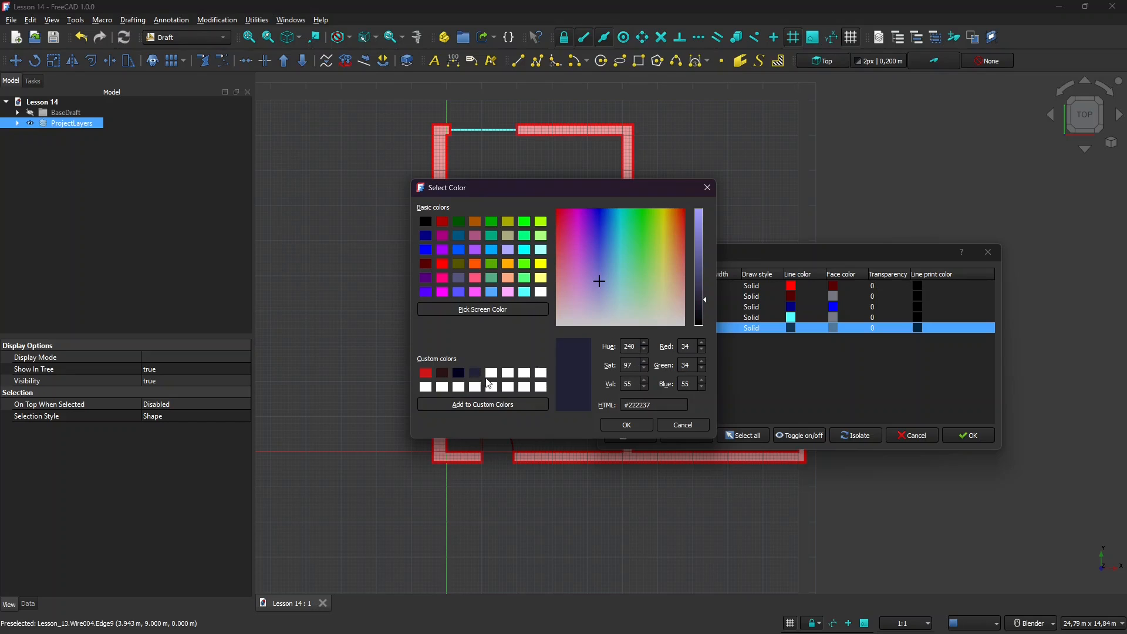
{"action": "left_click", "coordinate": [644, 427]}
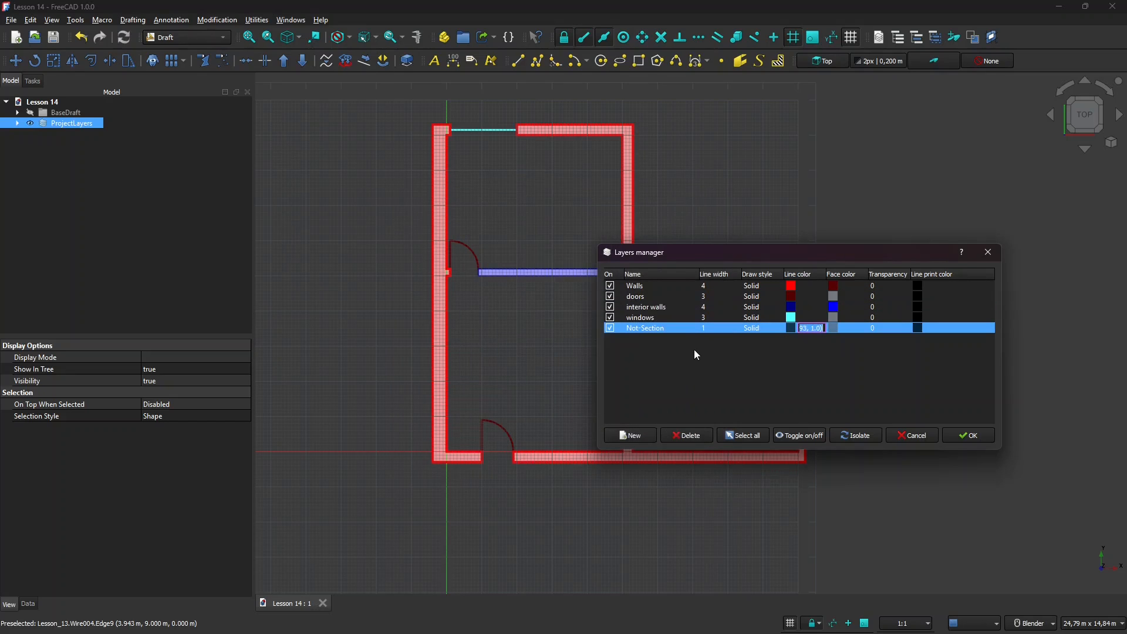
Keep Not-Section's draw style Solid, review the layer rows, and apply the changes with OK.
{"action": "left_click", "coordinate": [753, 330]}
{"action": "left_click", "coordinate": [759, 327]}
{"action": "left_click", "coordinate": [758, 329]}
{"action": "left_click", "coordinate": [753, 329]}
{"action": "left_click", "coordinate": [835, 329]}
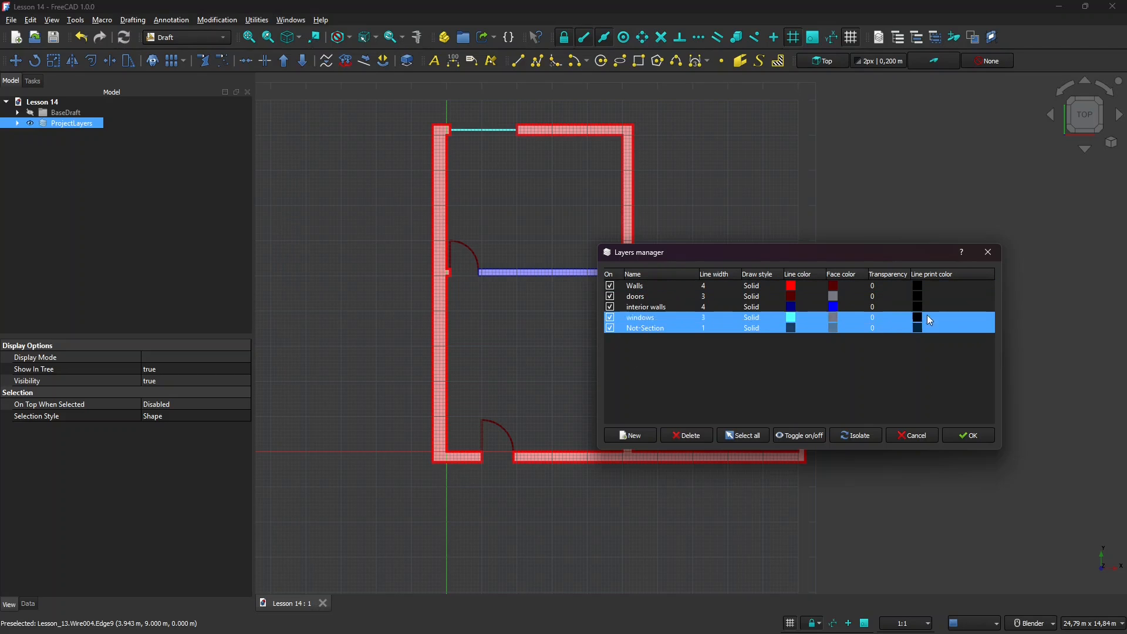
{"action": "left_click", "coordinate": [918, 286]}
{"action": "left_click", "coordinate": [919, 307]}
{"action": "left_click", "coordinate": [917, 328]}
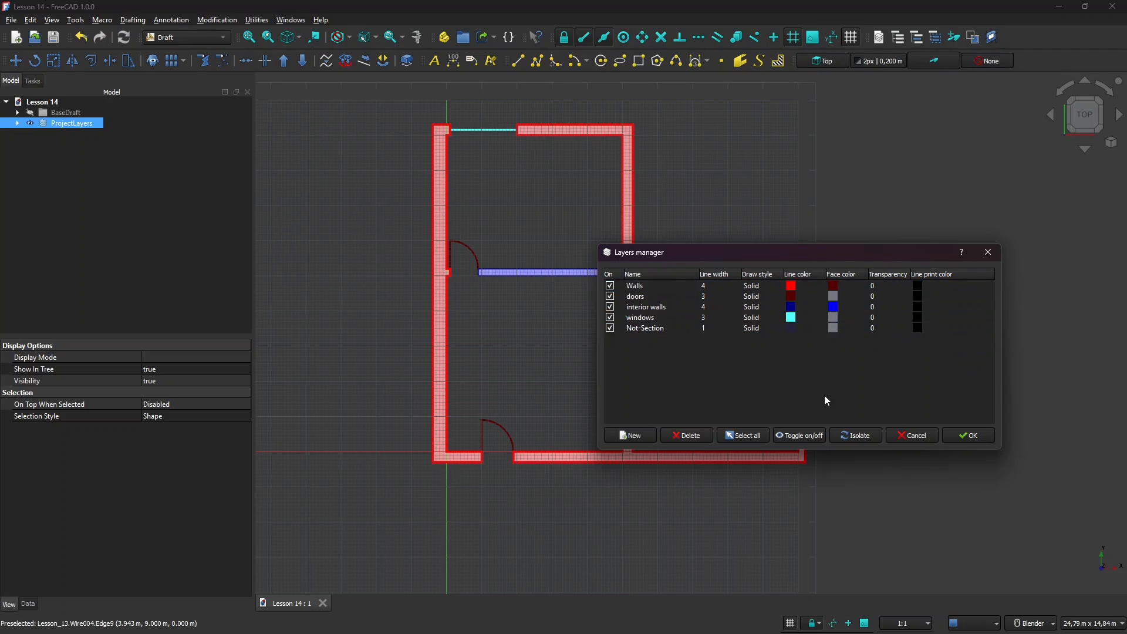
{"action": "left_click", "coordinate": [990, 438]}
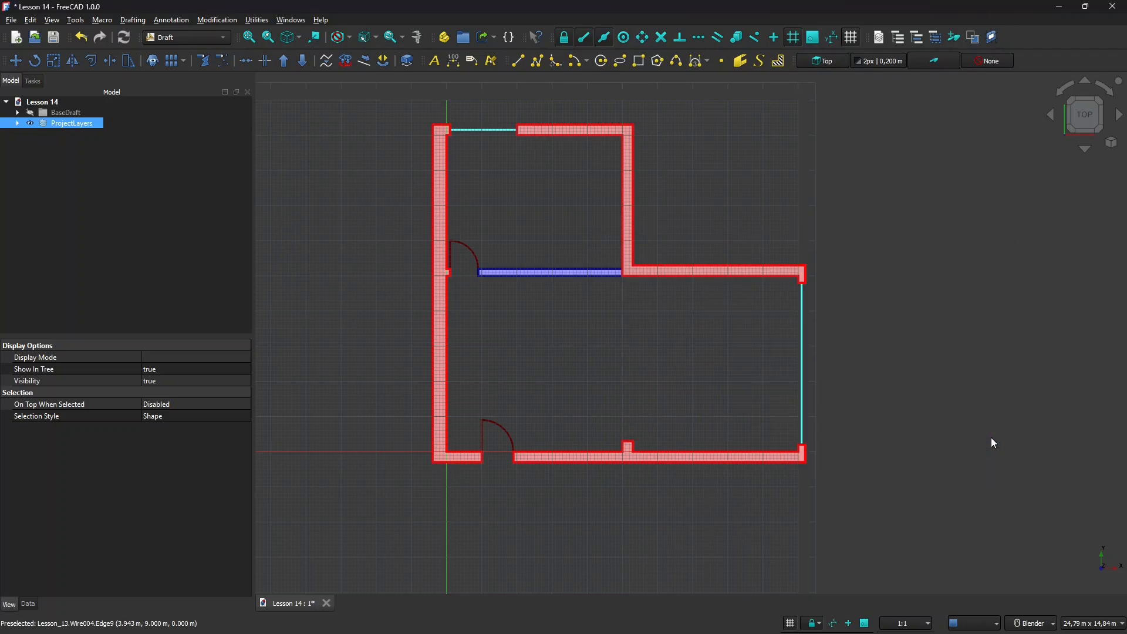
Add a layer under ProjectLayers and rename it from 'Annotaion' to Measurements.
{"action": "left_click", "coordinate": [18, 123]}
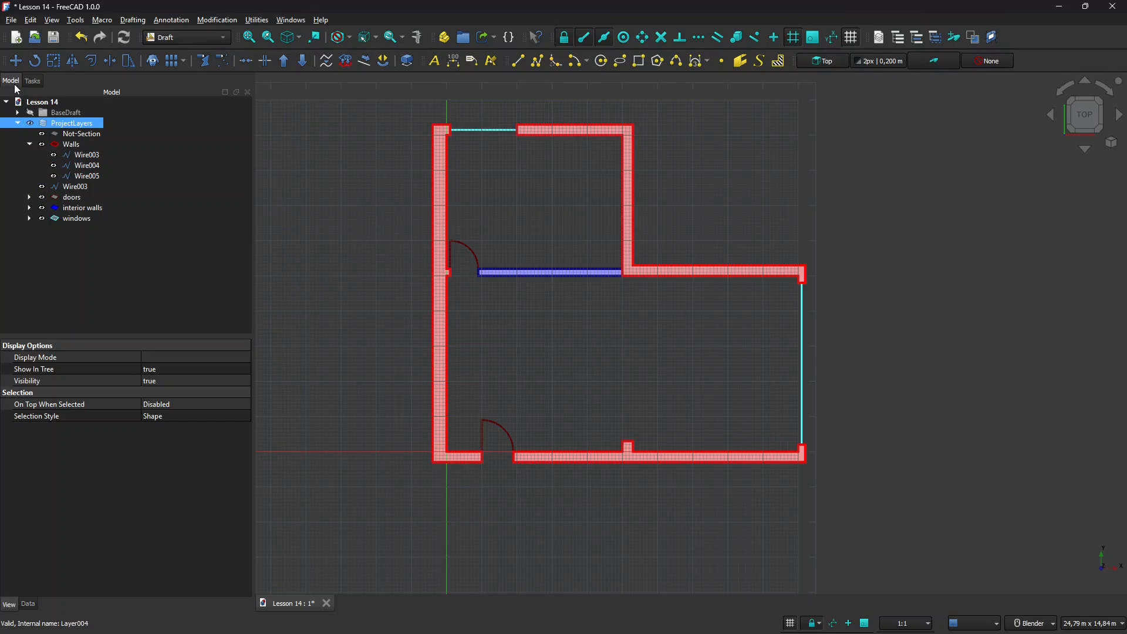
{"action": "right_click", "coordinate": [76, 129]}
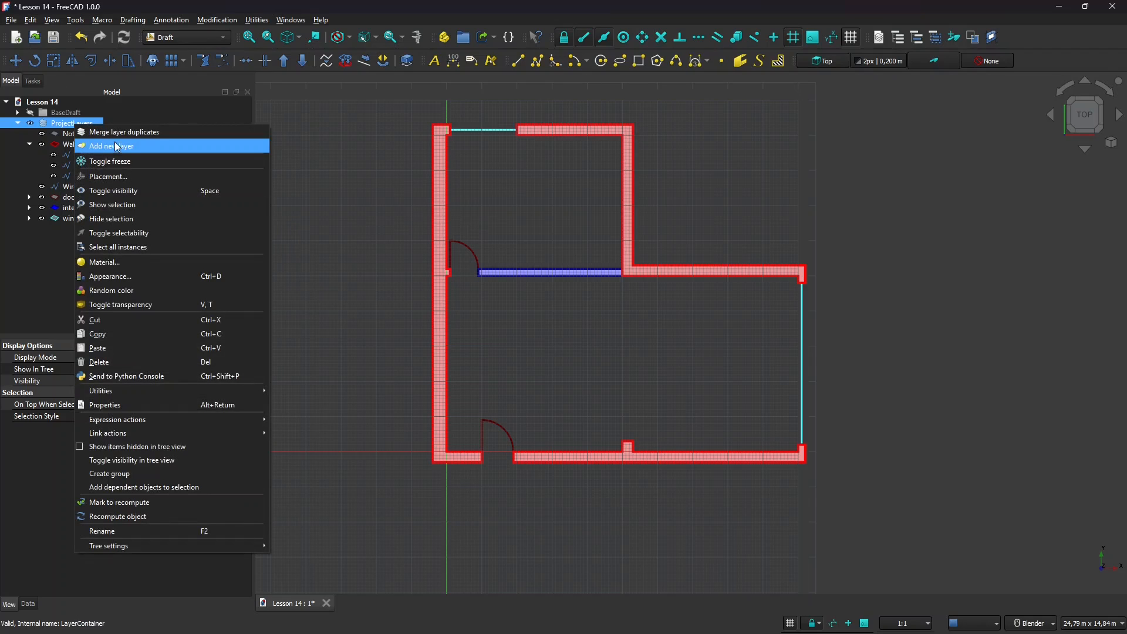
{"action": "left_click", "coordinate": [98, 146]}
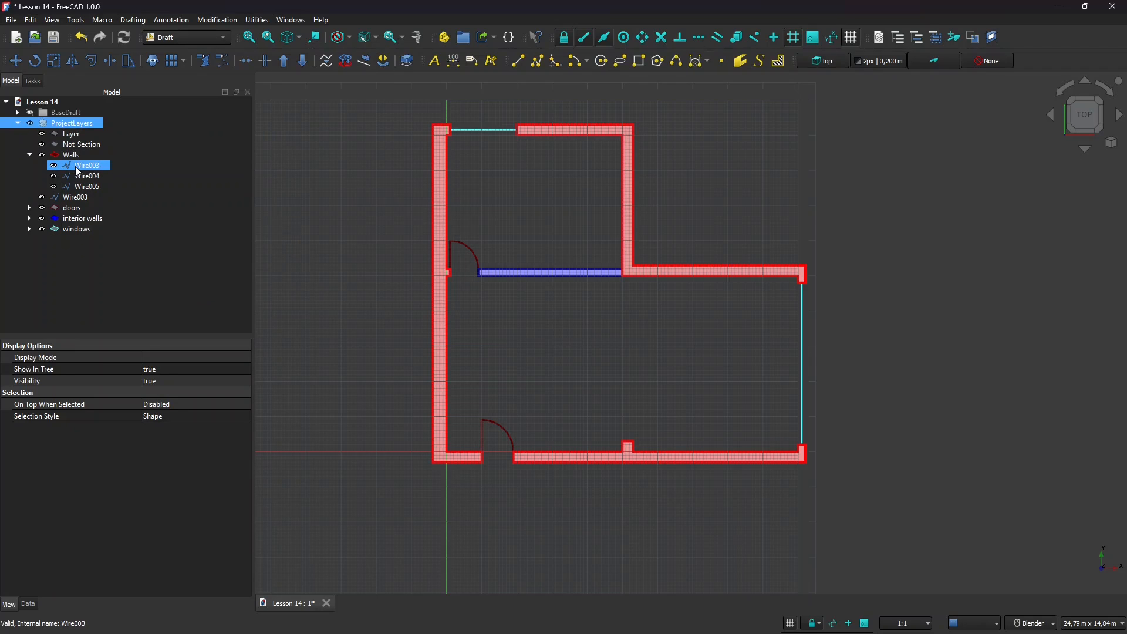
{"action": "left_click", "coordinate": [70, 135]}
{"action": "left_click", "coordinate": [71, 135]}
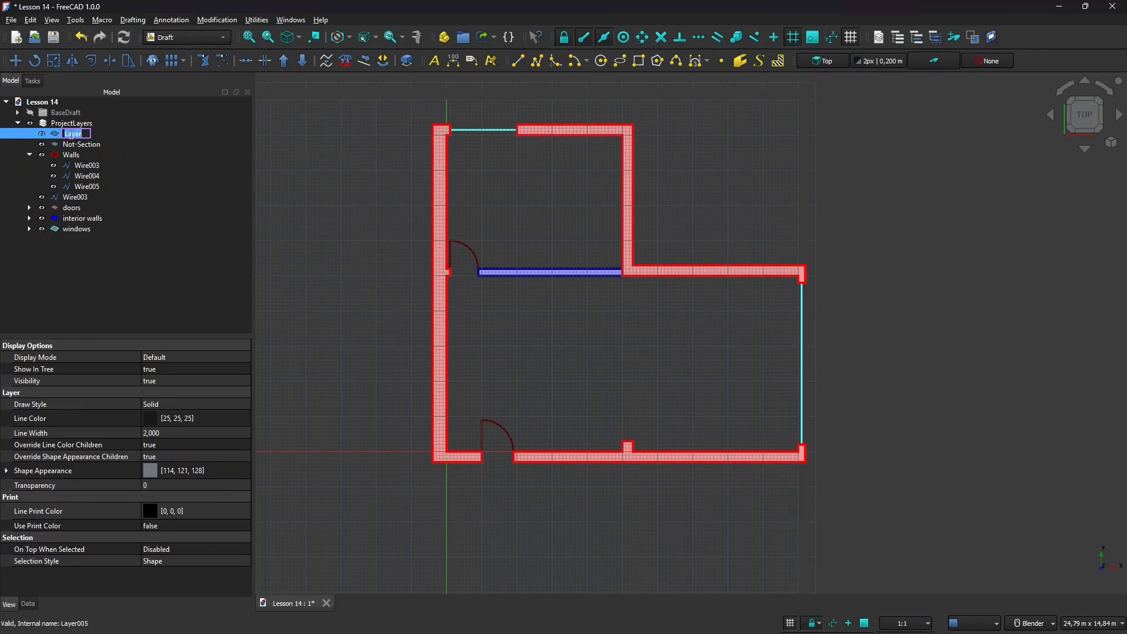
{"action": "type", "text": "Annotaion"}
{"action": "key", "text": "Return"}
{"action": "left_click", "coordinate": [71, 137]}
{"action": "type", "text": "Measurements"}
{"action": "key", "text": "Return"}
Review the Measurements layer's Label and Group data properties.
{"action": "left_click", "coordinate": [20, 607]}
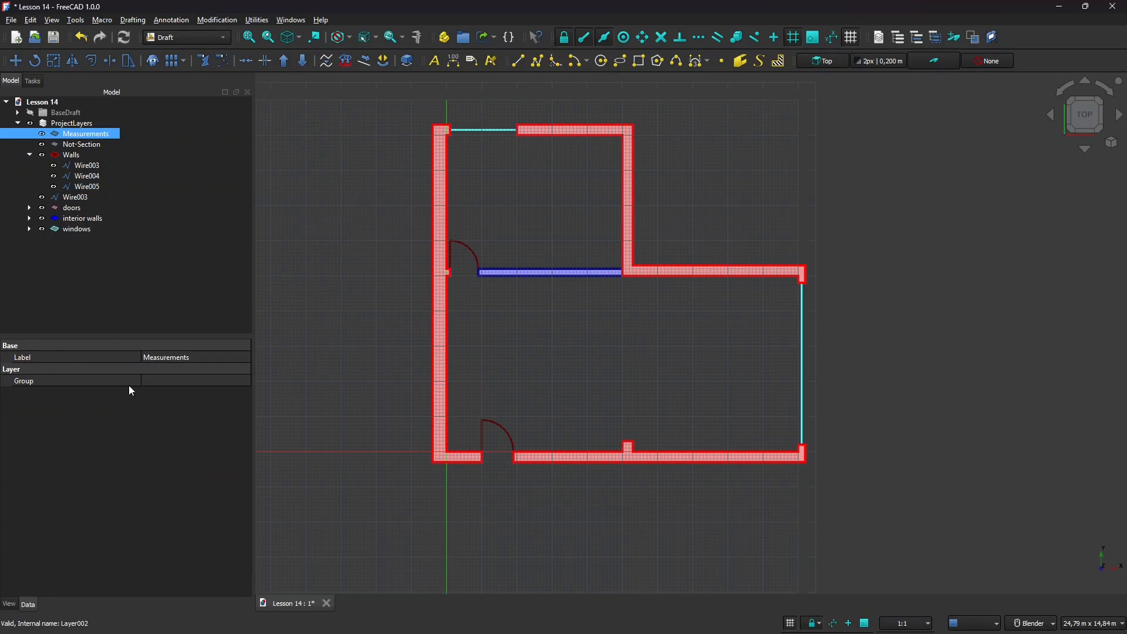
{"action": "left_click", "coordinate": [205, 358]}
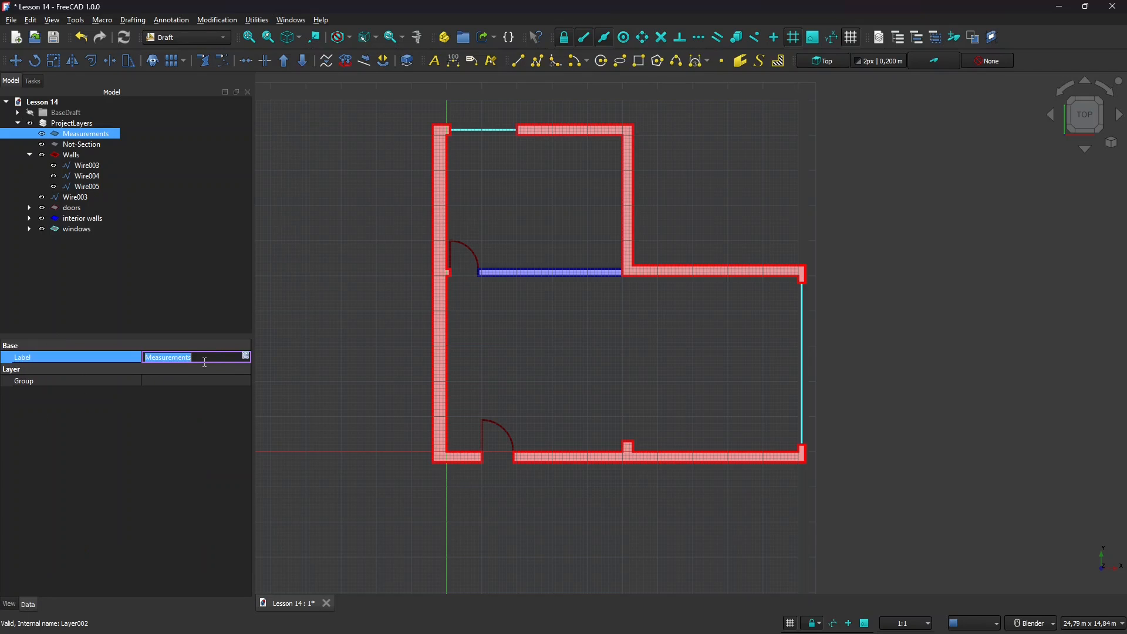
{"action": "left_click", "coordinate": [158, 468]}
{"action": "left_click", "coordinate": [44, 380]}
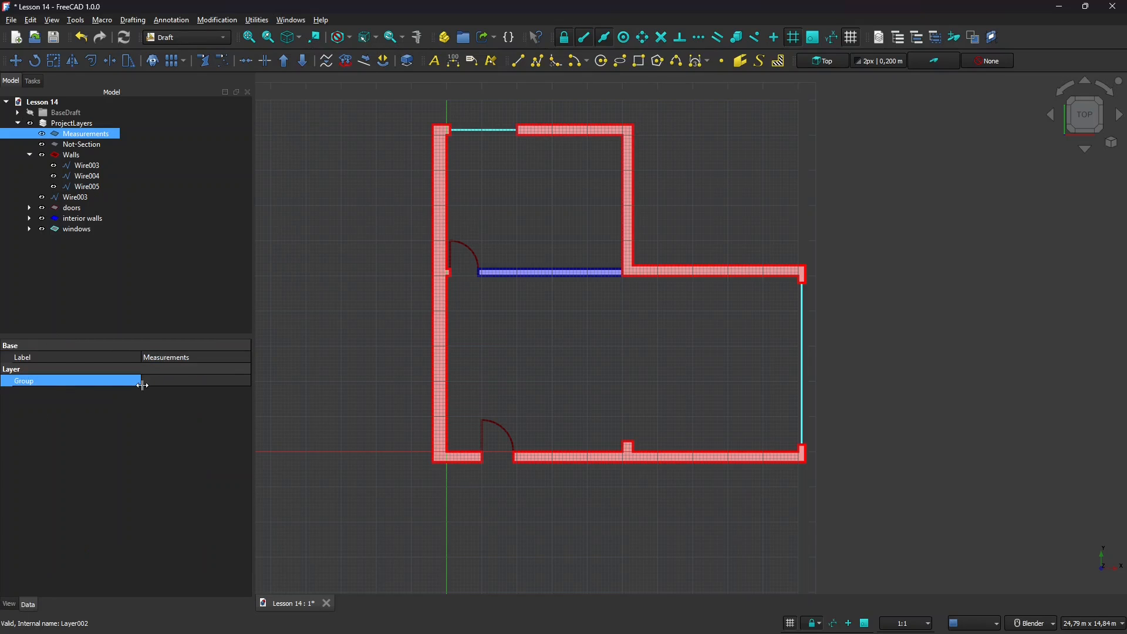
{"action": "left_click", "coordinate": [154, 387]}
{"action": "left_click", "coordinate": [9, 604]}
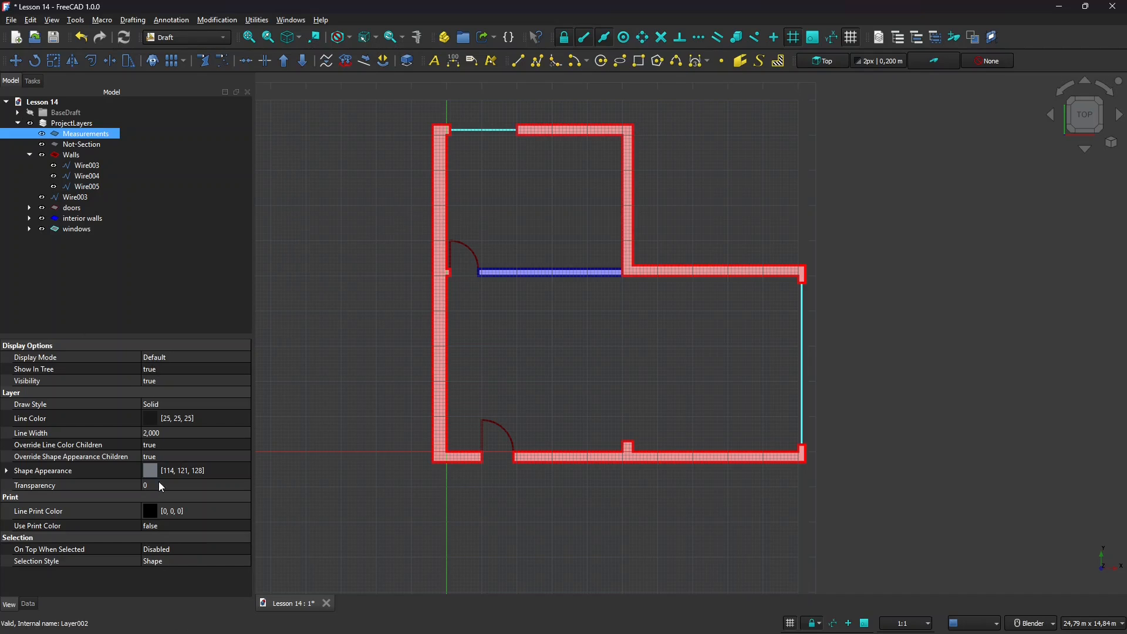
Set the Measurements line colour to the teal swatch, RGB [0, 170, 127].
{"action": "left_click", "coordinate": [150, 420]}
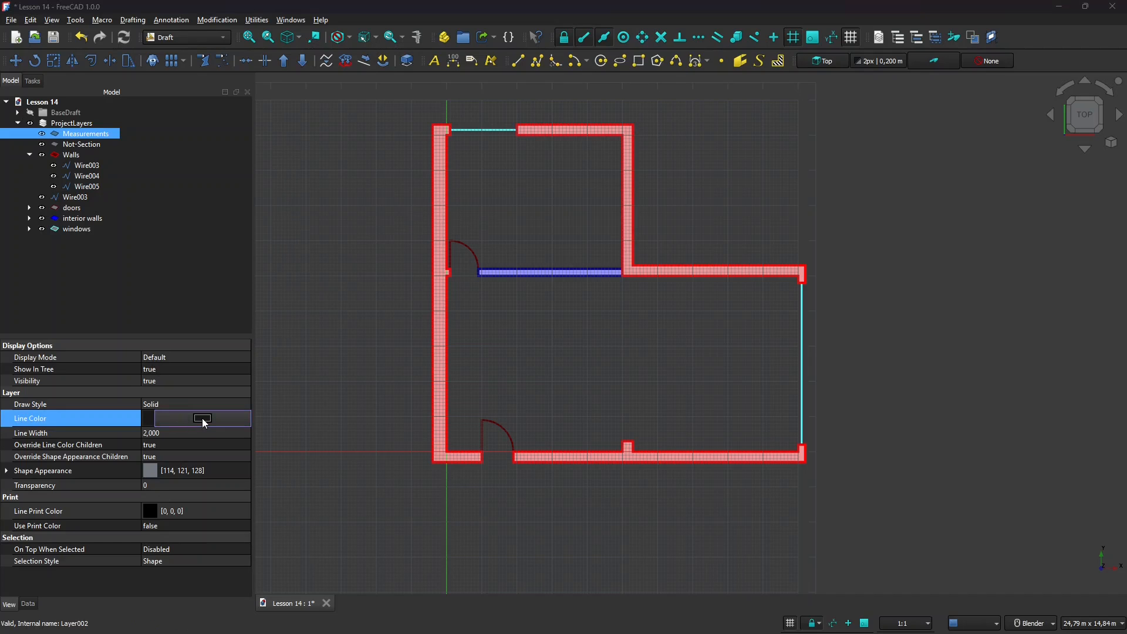
{"action": "left_click", "coordinate": [202, 419]}
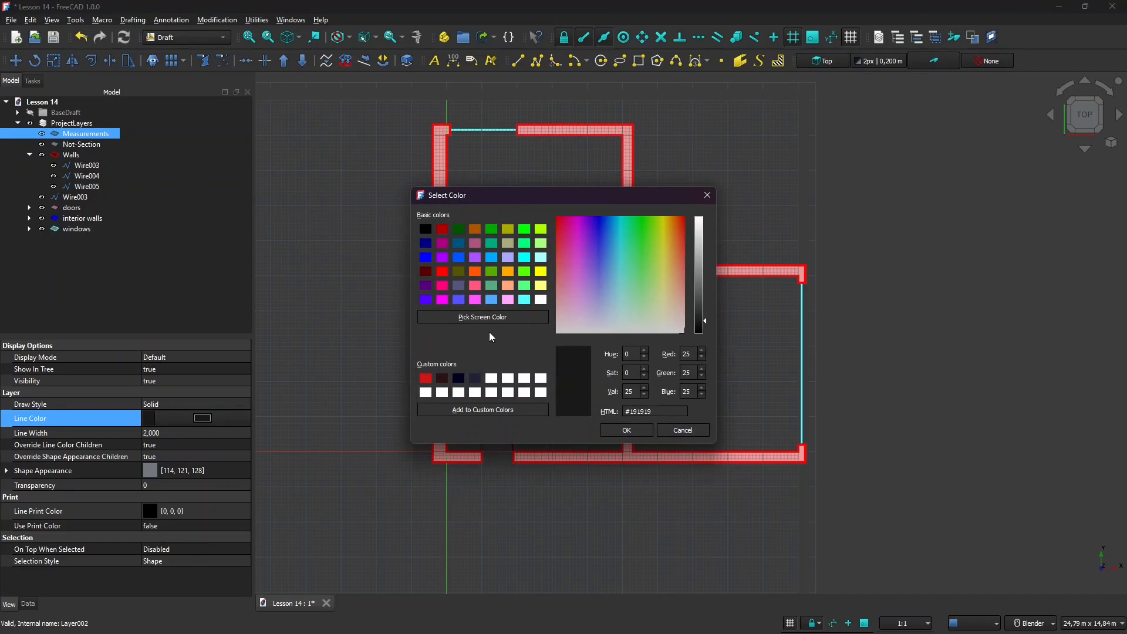
{"action": "left_click", "coordinate": [492, 243]}
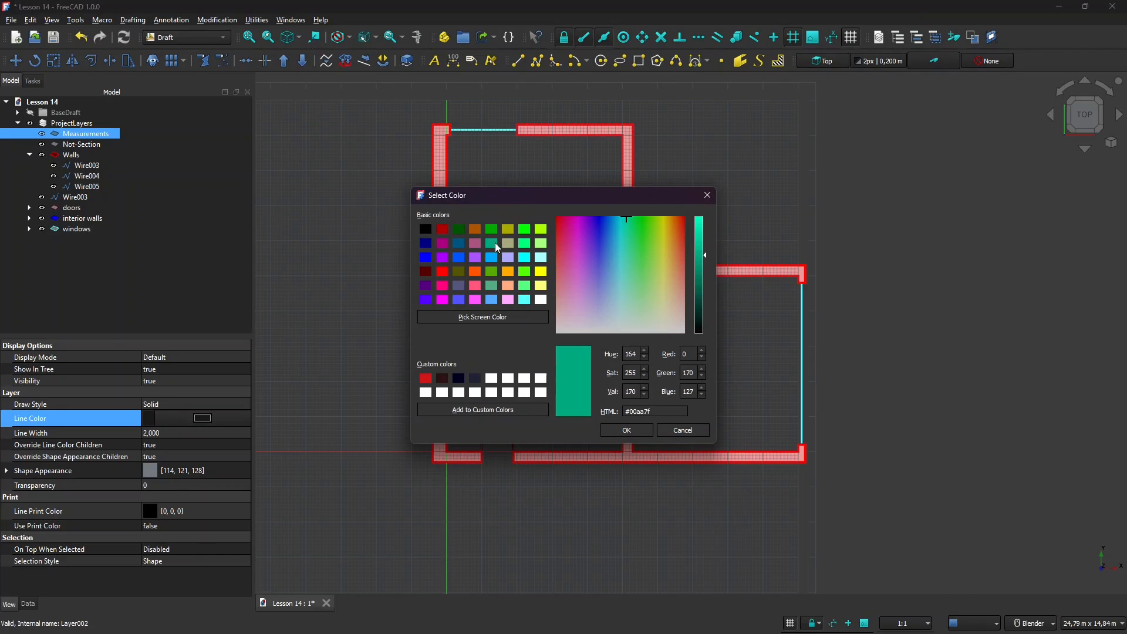
{"action": "left_click", "coordinate": [623, 430]}
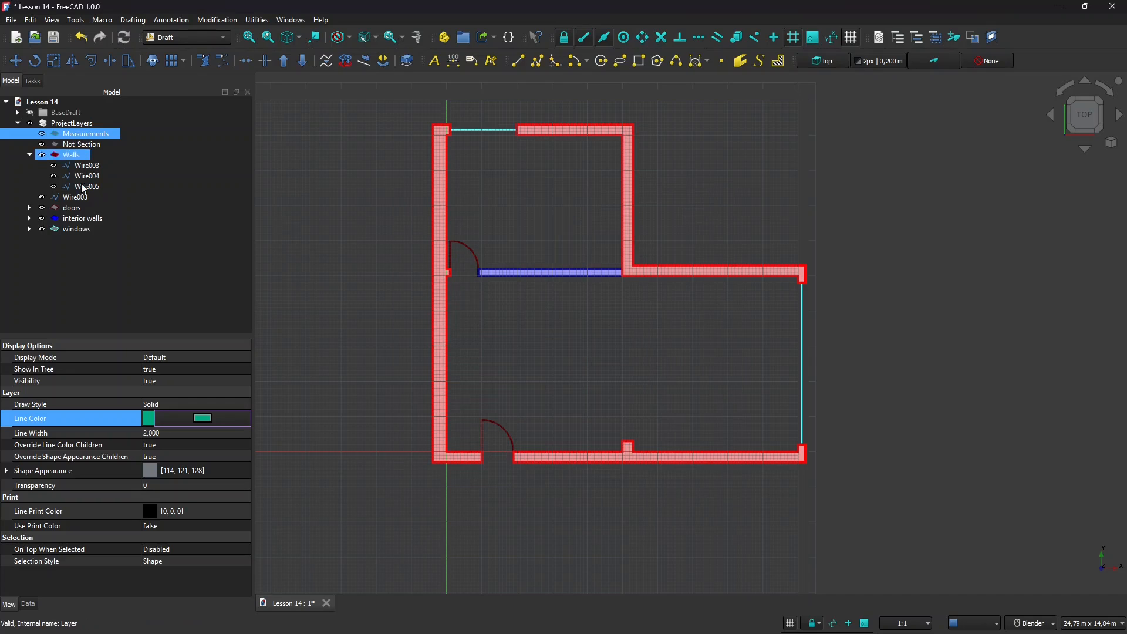
Select Wire003, Not-Section and Measurements in the tree to compare their colours.
{"action": "left_click", "coordinate": [73, 166]}
{"action": "left_click", "coordinate": [80, 145]}
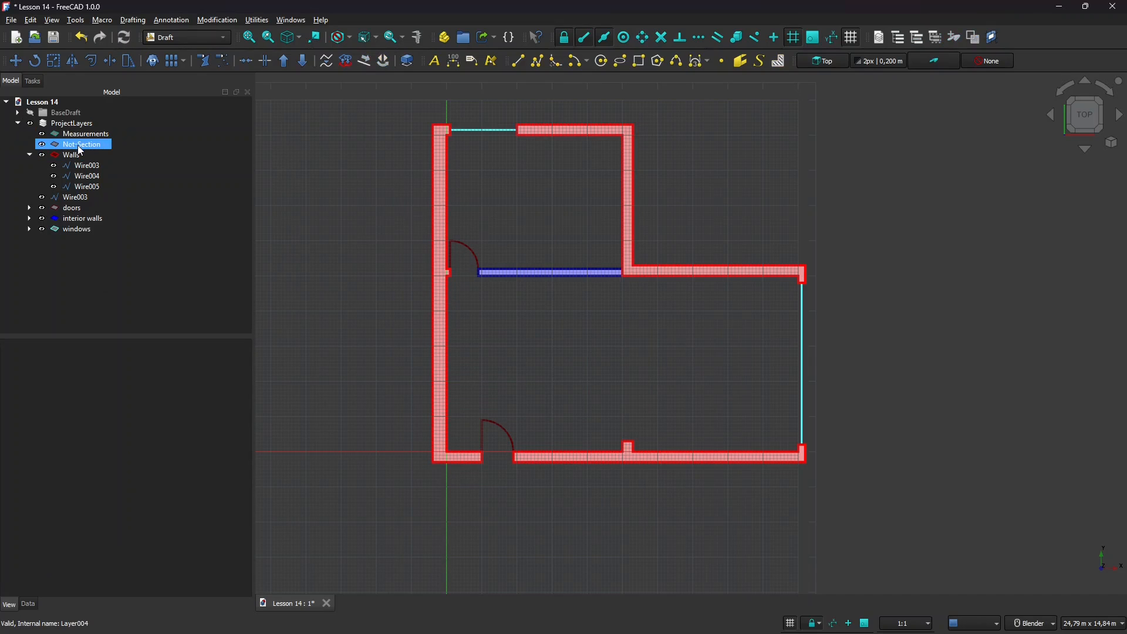
{"action": "left_click", "coordinate": [77, 146]}
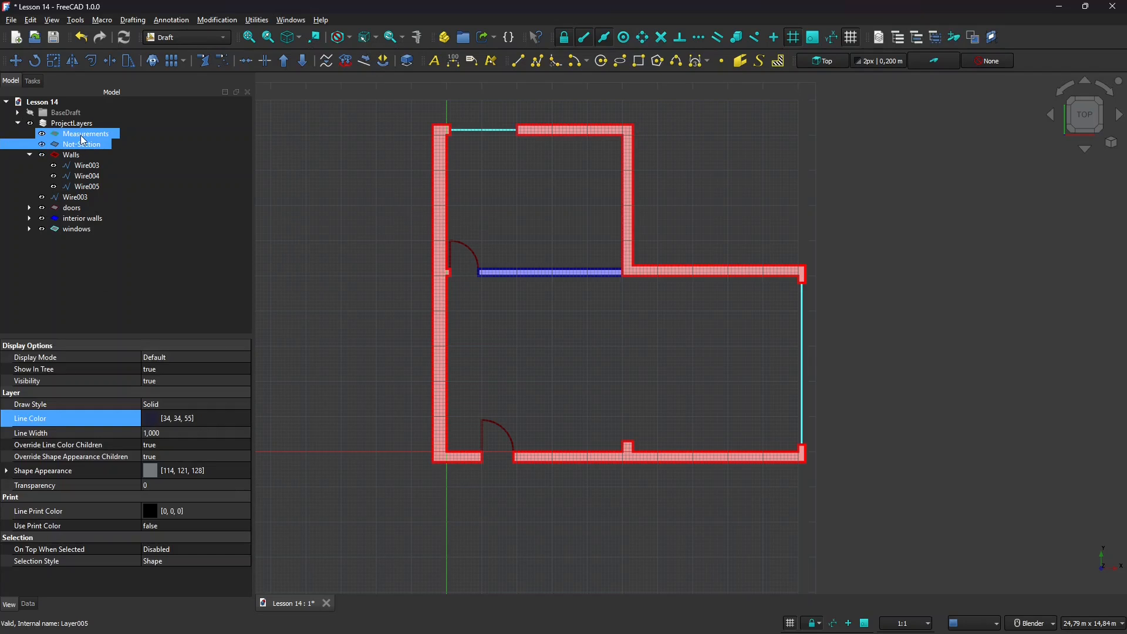
{"action": "left_click", "coordinate": [81, 135]}
{"action": "left_click", "coordinate": [77, 146]}
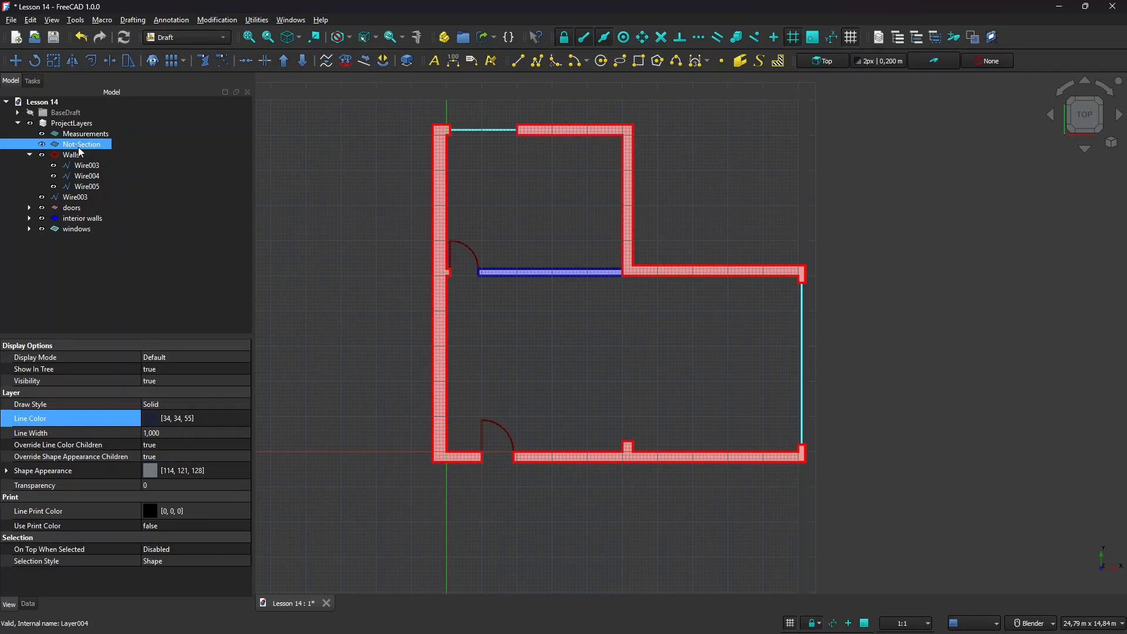
{"action": "left_click", "coordinate": [86, 134]}
{"action": "left_click", "coordinate": [88, 126], "text": "ctrl"}
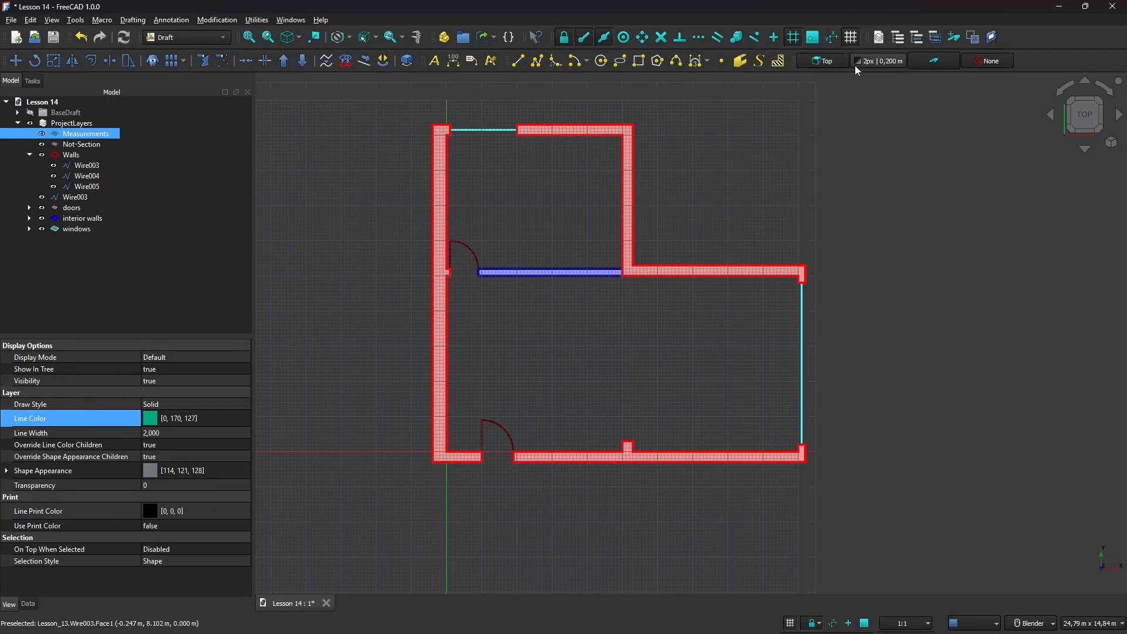
Review the layers overview, then select the Not-Section layer in the tree.
{"action": "left_click", "coordinate": [875, 43]}
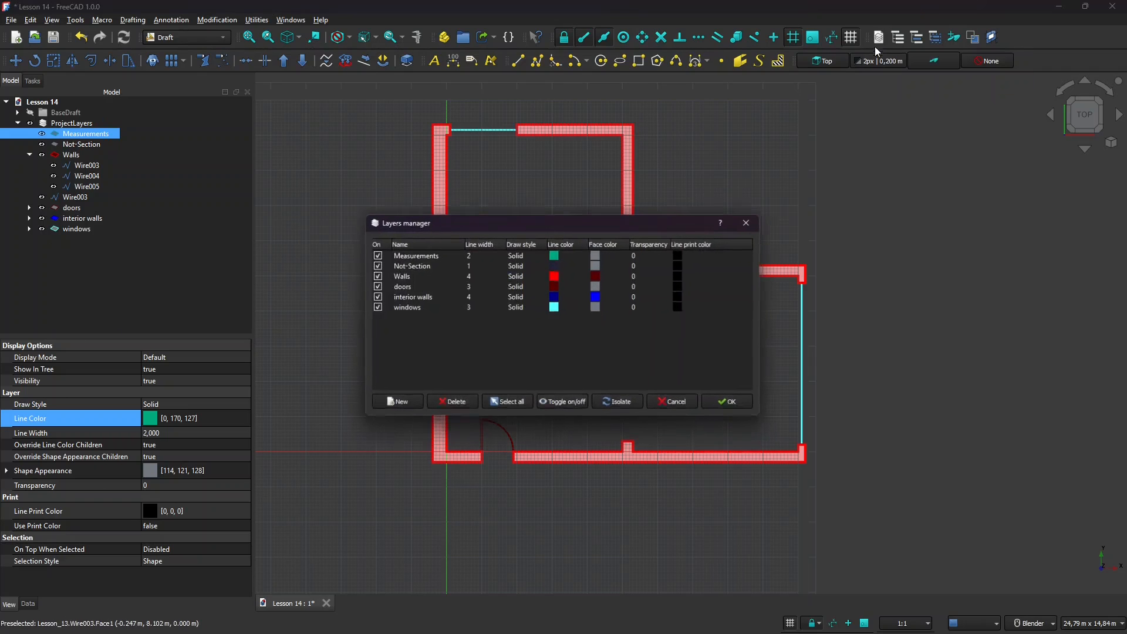
{"action": "left_click", "coordinate": [751, 222]}
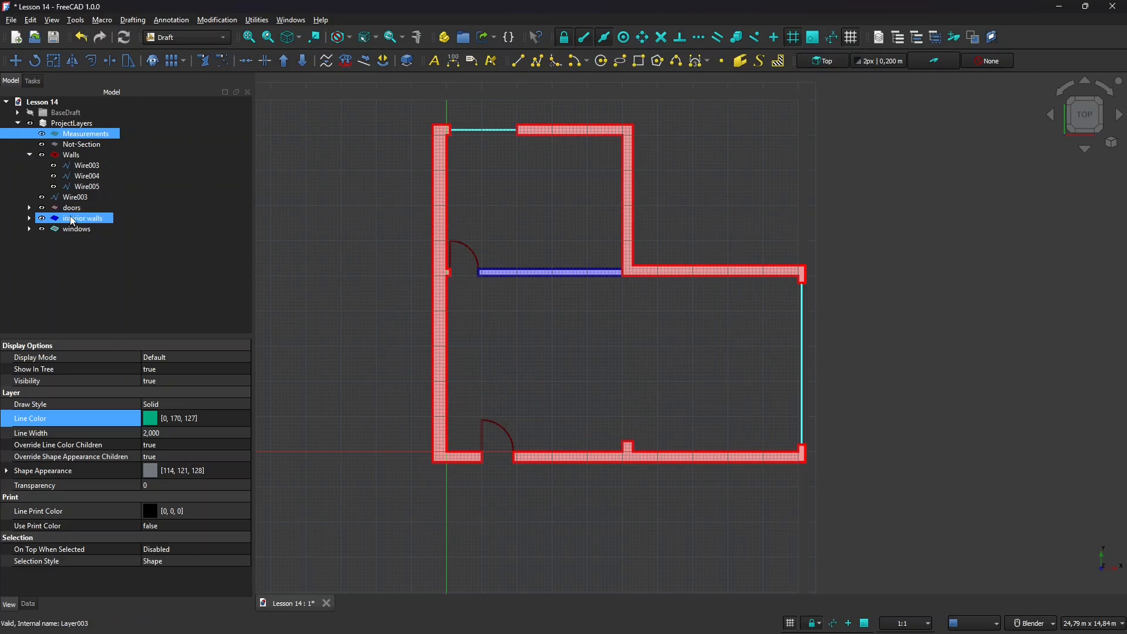
{"action": "left_click", "coordinate": [75, 146]}
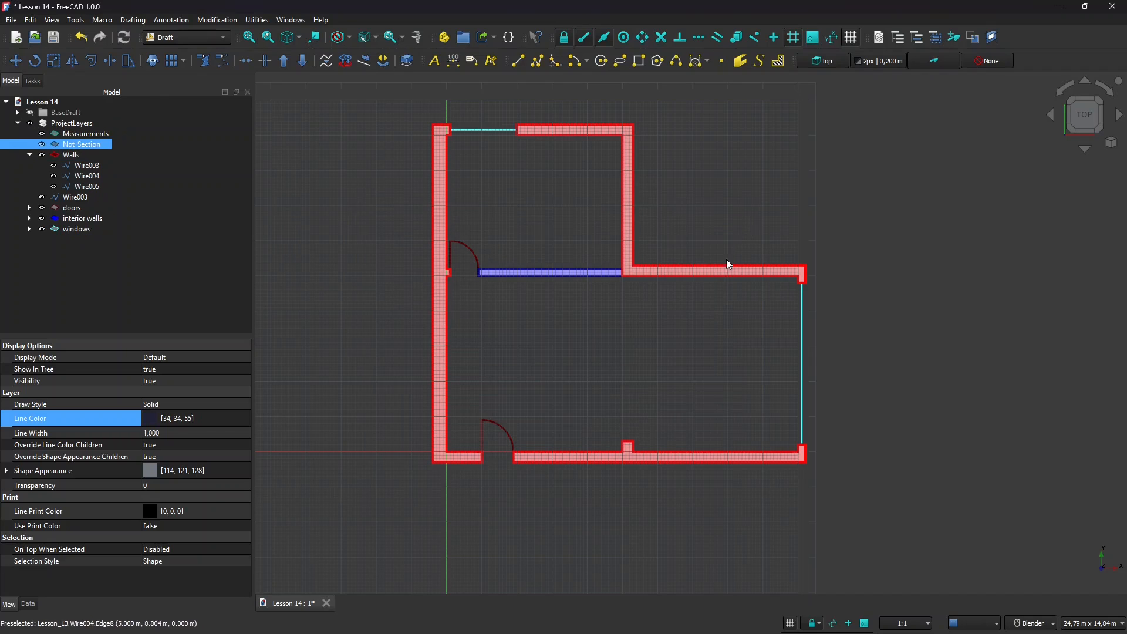
Confirm Not-Section as the active layer in the Draft tray's layer list.
{"action": "left_click", "coordinate": [989, 63]}
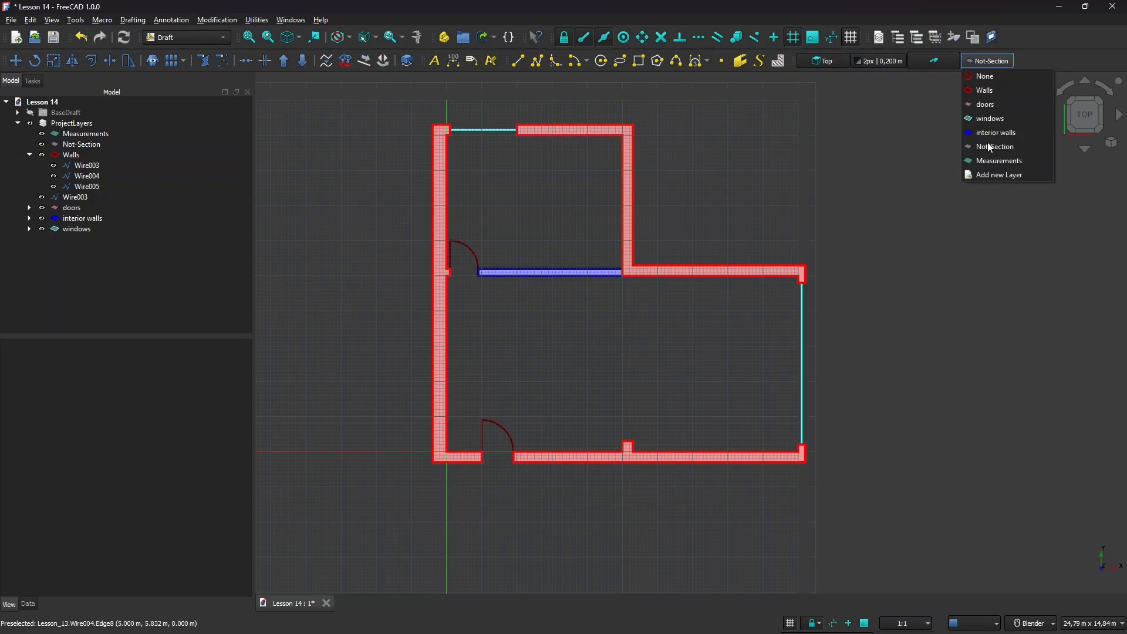
{"action": "left_click", "coordinate": [992, 147]}
{"action": "scroll", "coordinate": [473, 135], "scroll_direction": "up", "scroll_amount": 5}
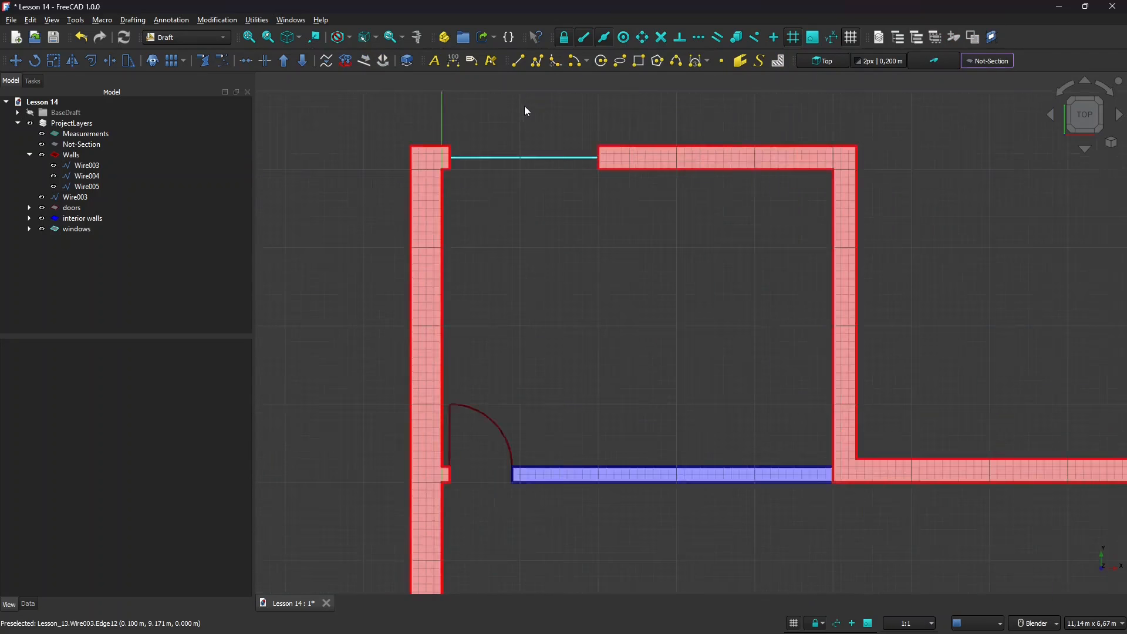
Draw a line across the top opening from the left to the right wall corner.
{"action": "left_click", "coordinate": [517, 61]}
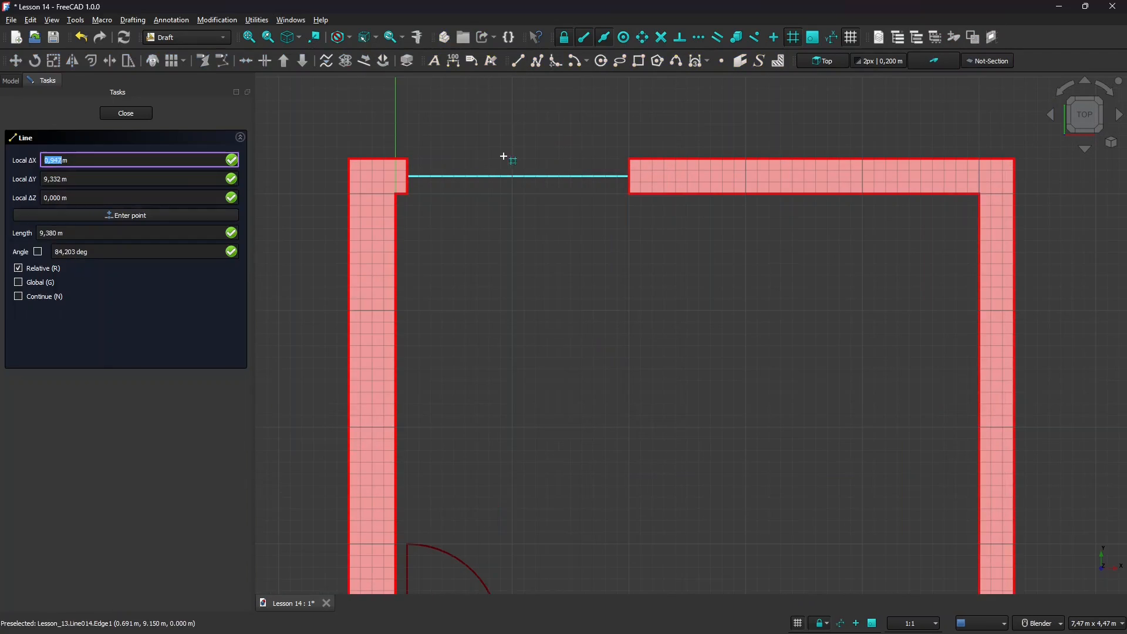
{"action": "scroll", "coordinate": [505, 155], "scroll_direction": "up", "scroll_amount": 2}
{"action": "left_click", "coordinate": [362, 160]}
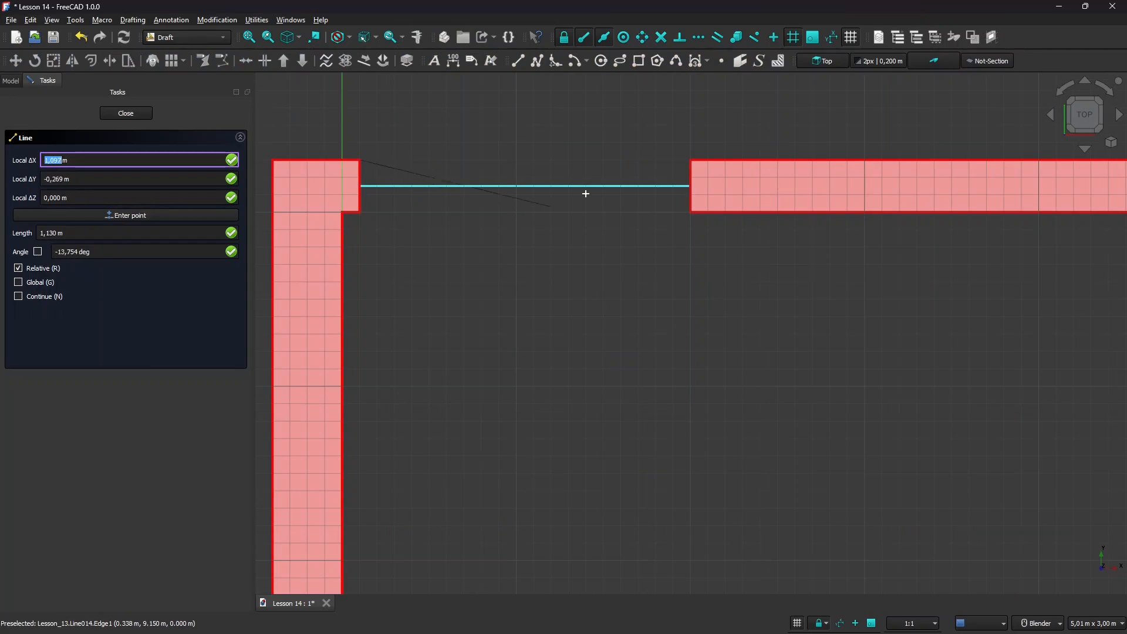
{"action": "left_click", "coordinate": [692, 162]}
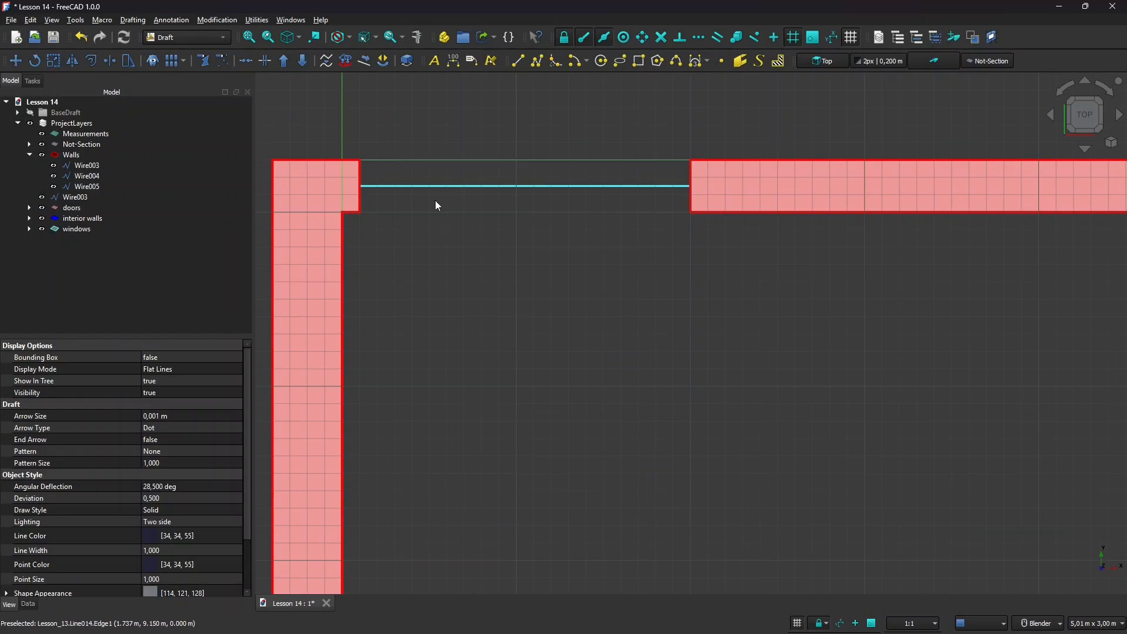
{"action": "left_click", "coordinate": [494, 168]}
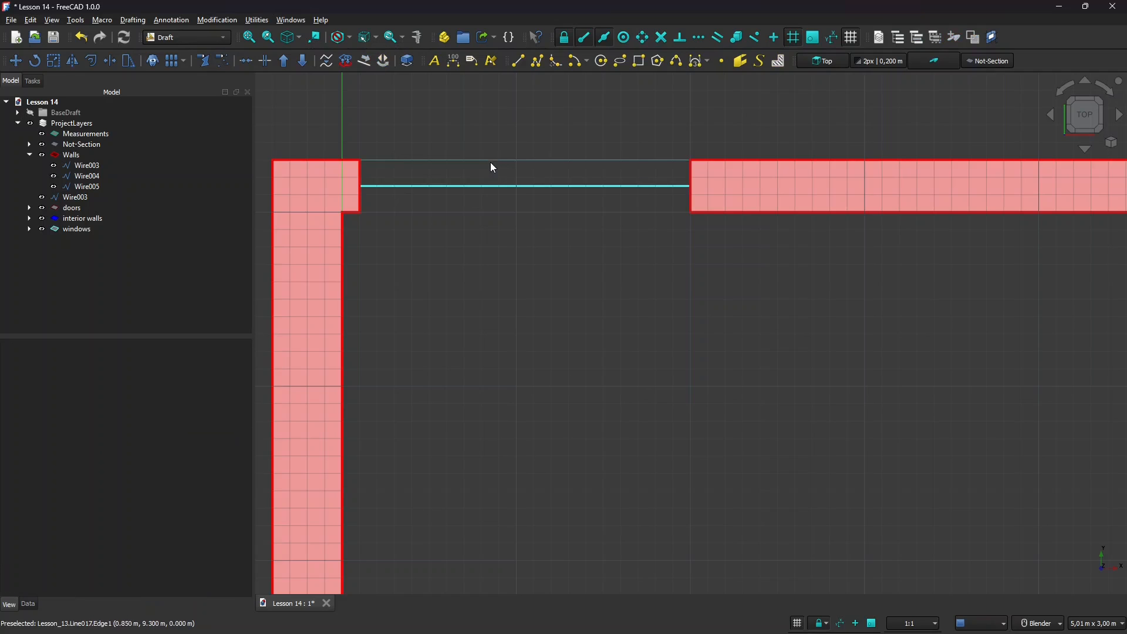
{"action": "left_click", "coordinate": [535, 160]}
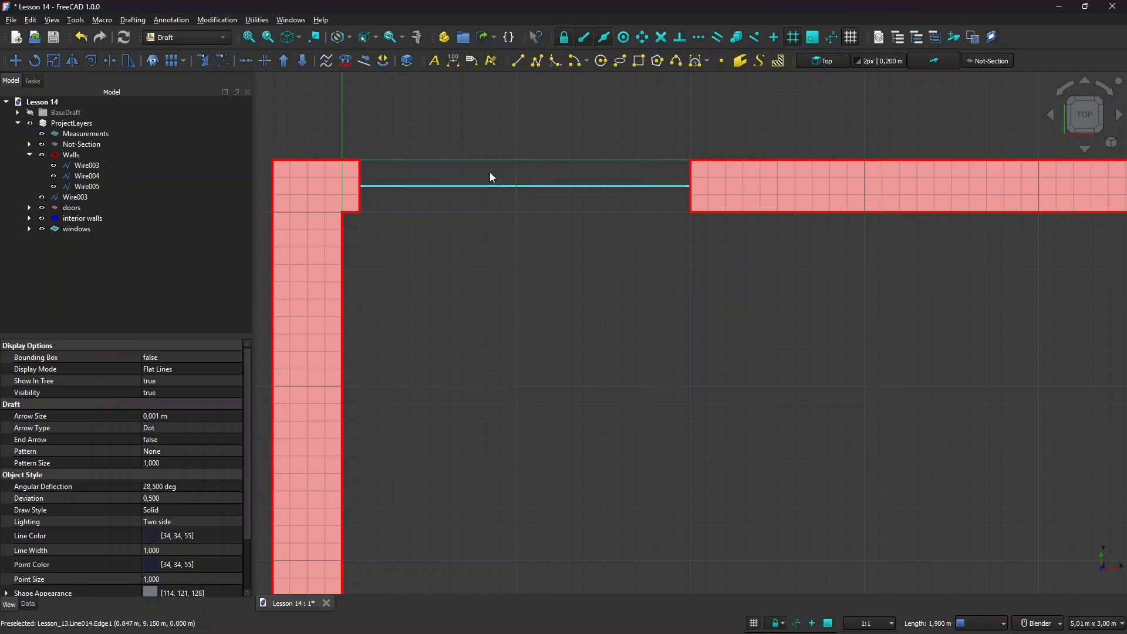
{"action": "left_click", "coordinate": [464, 224]}
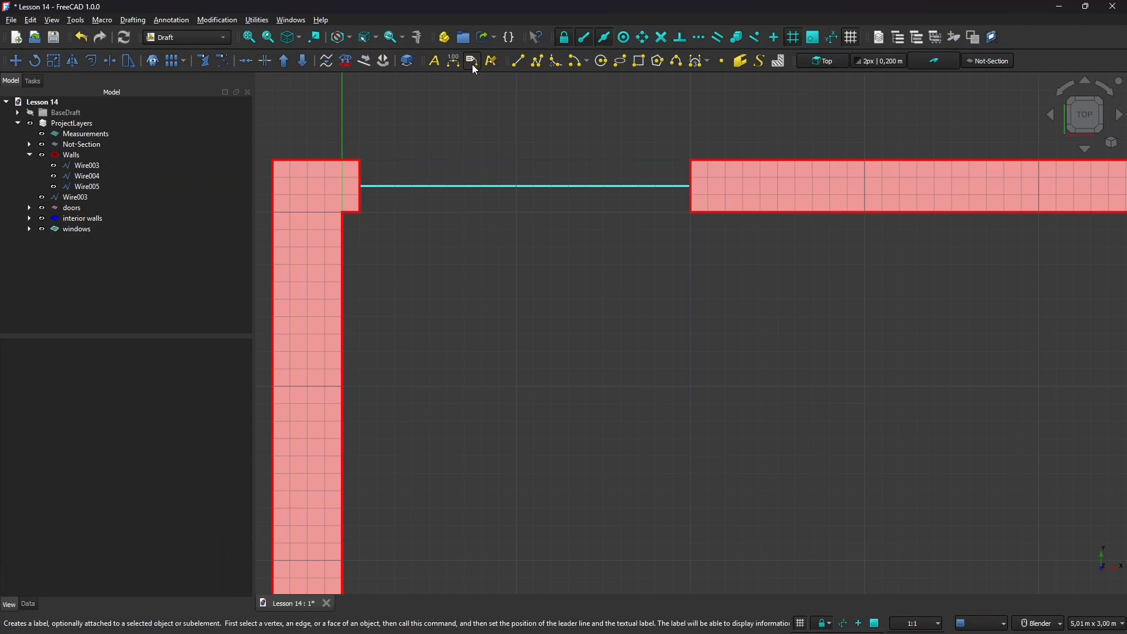
Draw a second line from the inner wall corner to the opposite wall corner.
{"action": "left_click", "coordinate": [519, 61]}
{"action": "left_click", "coordinate": [360, 213]}
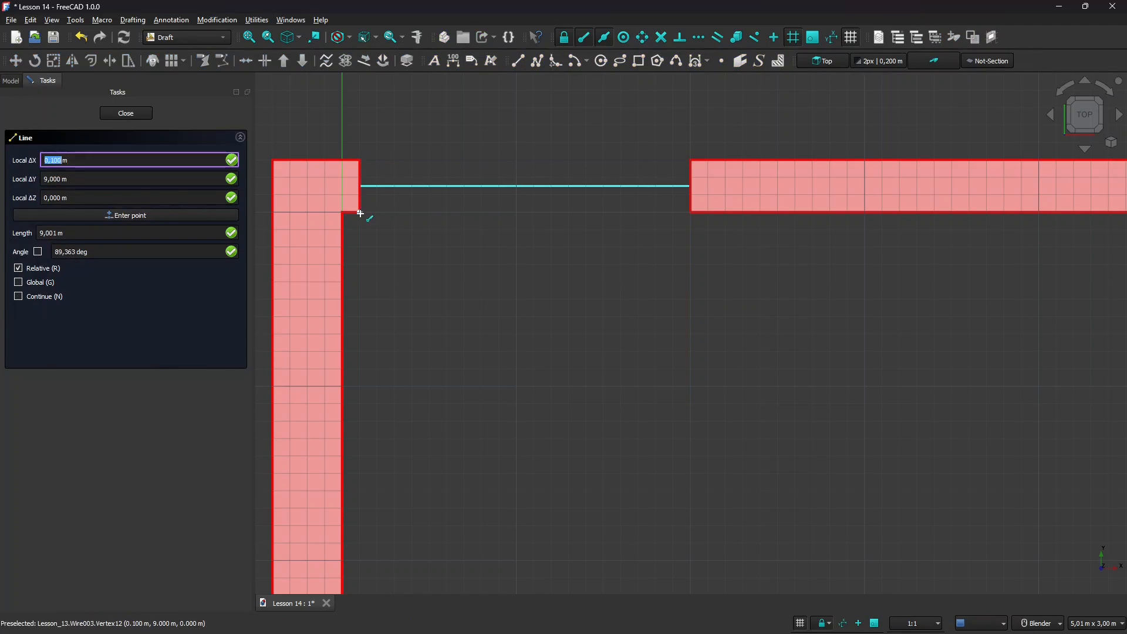
{"action": "left_click", "coordinate": [569, 273]}
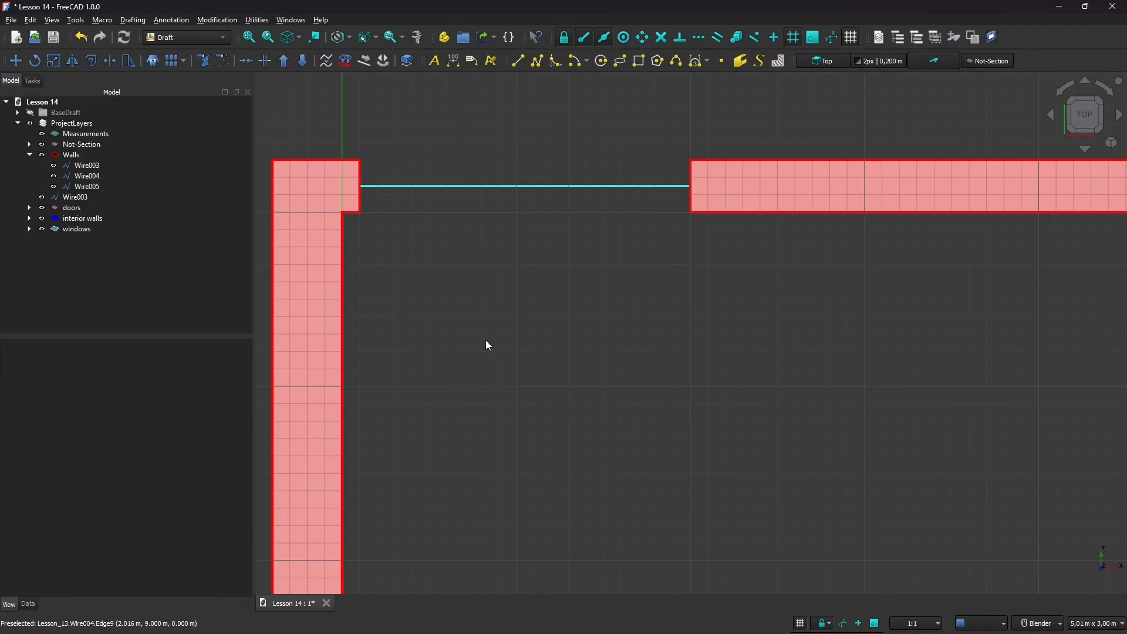
{"action": "scroll", "coordinate": [485, 340], "scroll_direction": "down", "scroll_amount": 10}
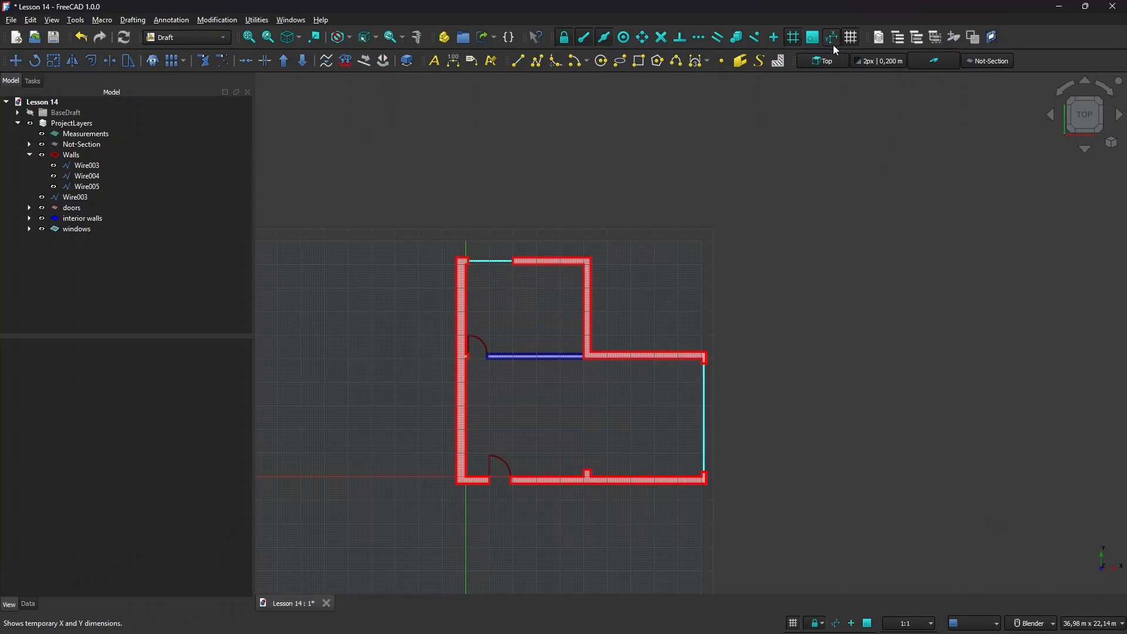
Hide the grid and draw a line from the wall corner by the door to the interior wall.
{"action": "left_click", "coordinate": [851, 39]}
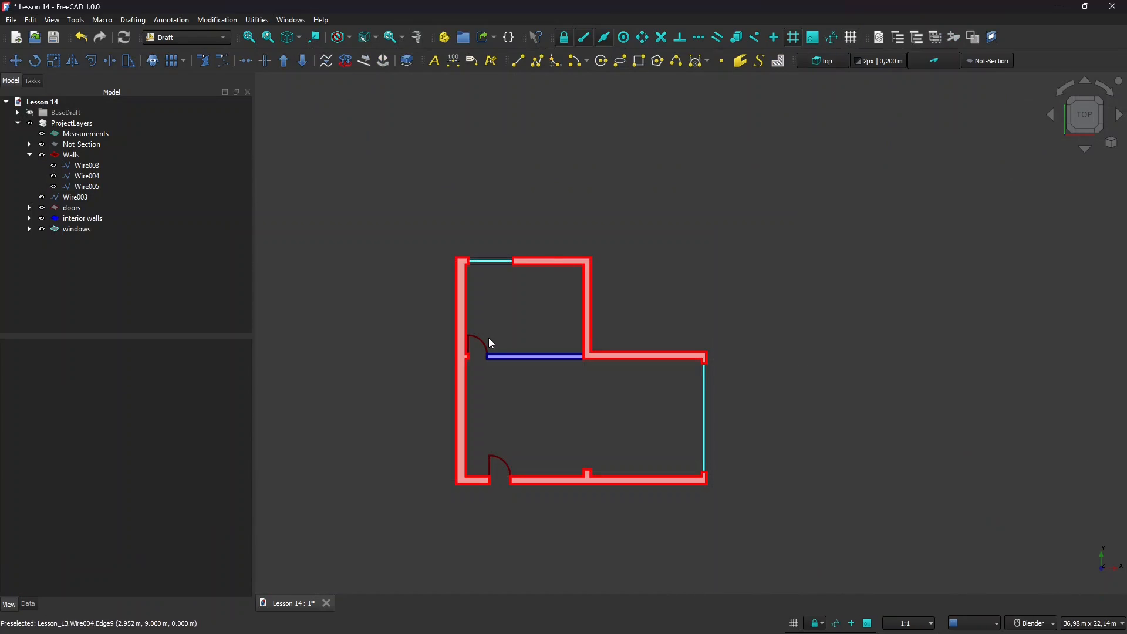
{"action": "scroll", "coordinate": [493, 286], "scroll_direction": "up", "scroll_amount": 6}
{"action": "scroll", "coordinate": [488, 229], "scroll_direction": "down", "scroll_amount": 4}
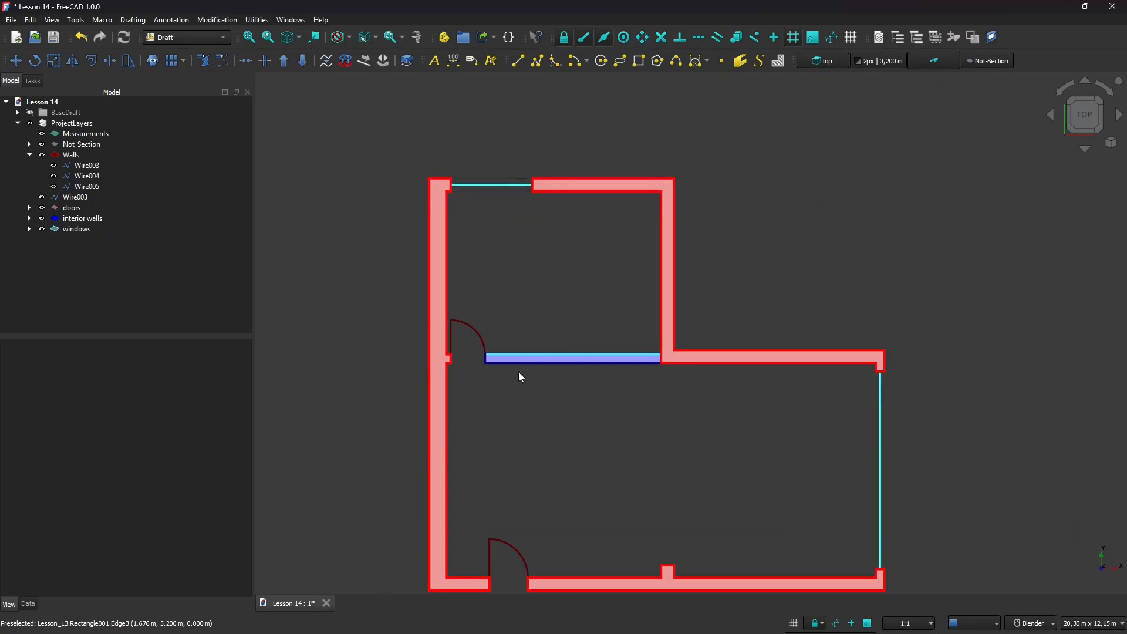
{"action": "scroll", "coordinate": [512, 286], "scroll_direction": "up", "scroll_amount": 3}
{"action": "left_click", "coordinate": [516, 61]}
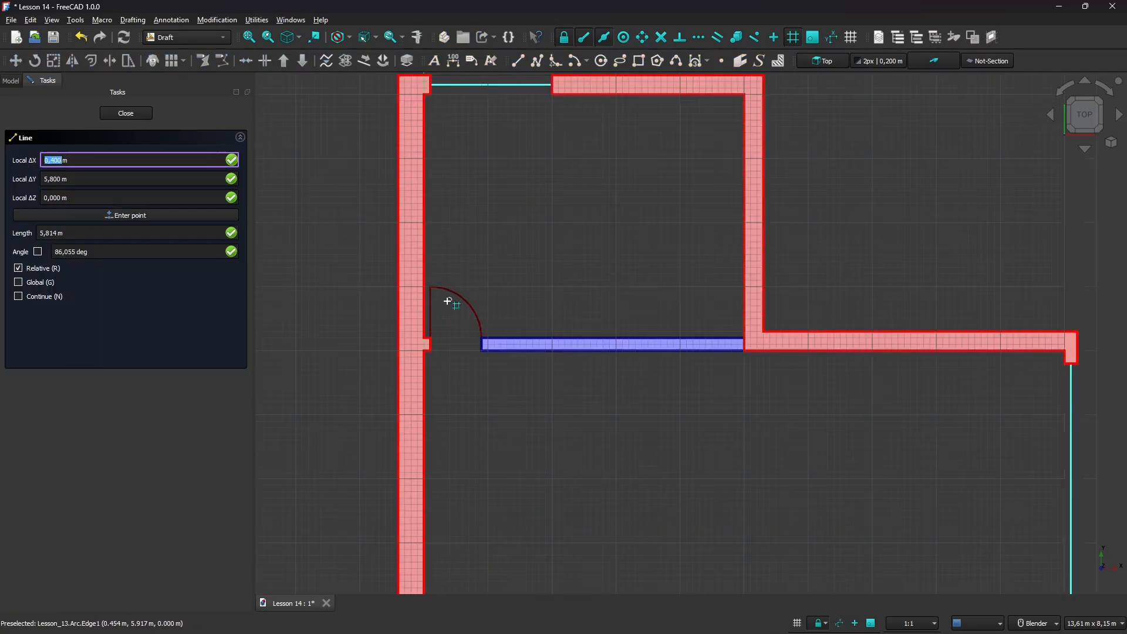
{"action": "scroll", "coordinate": [448, 378], "scroll_direction": "up", "scroll_amount": 3}
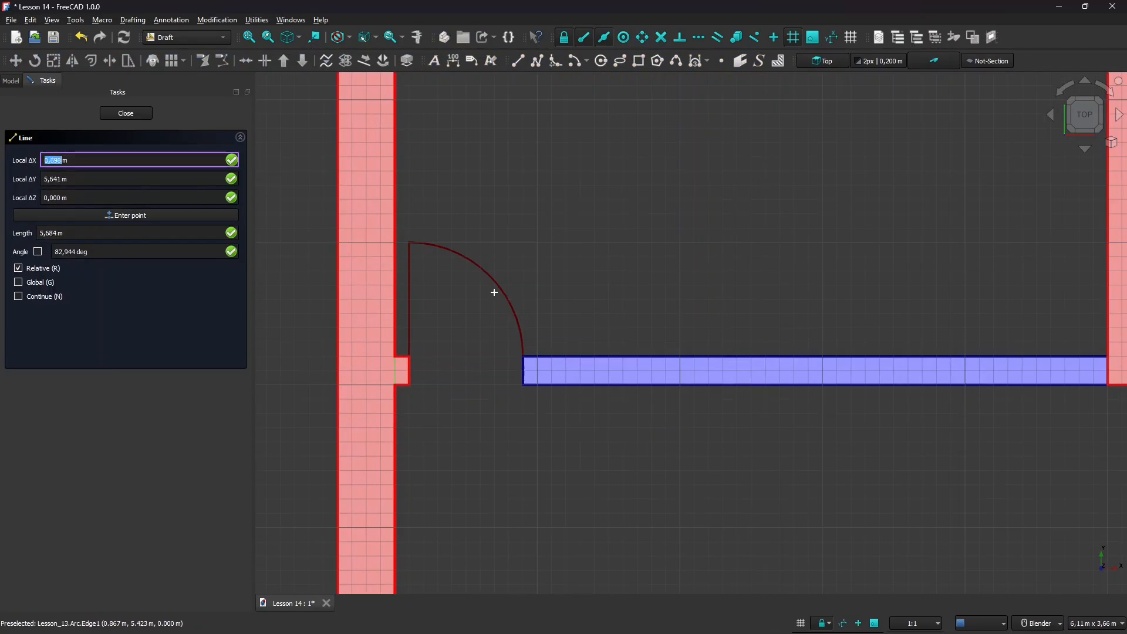
{"action": "scroll", "coordinate": [426, 383], "scroll_direction": "up", "scroll_amount": 2}
{"action": "left_click", "coordinate": [404, 345]}
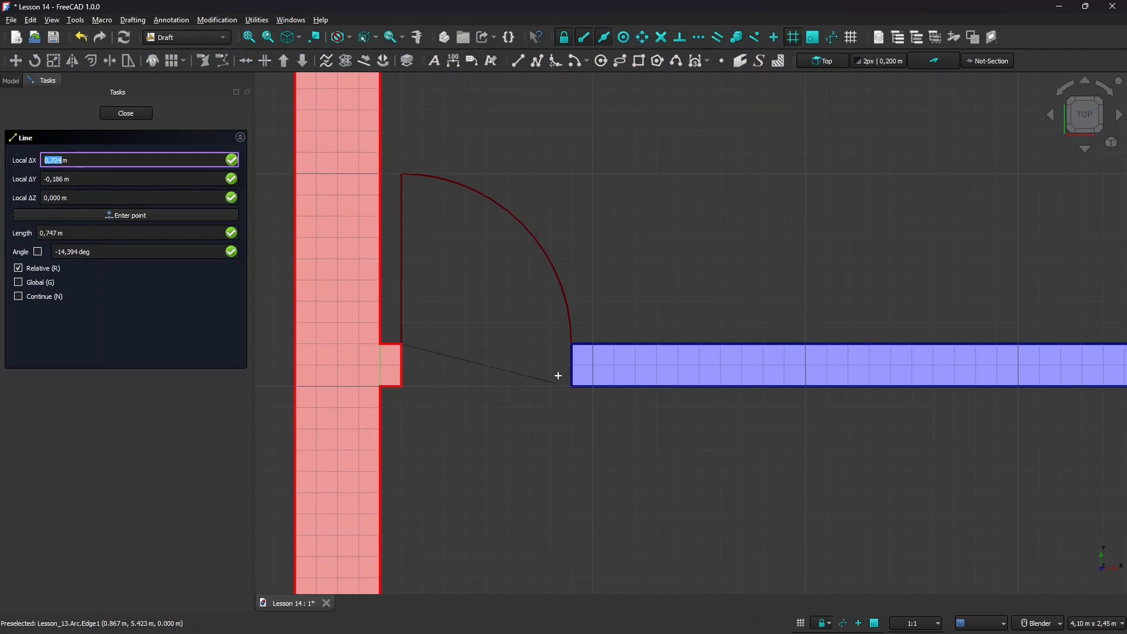
{"action": "left_click", "coordinate": [572, 345]}
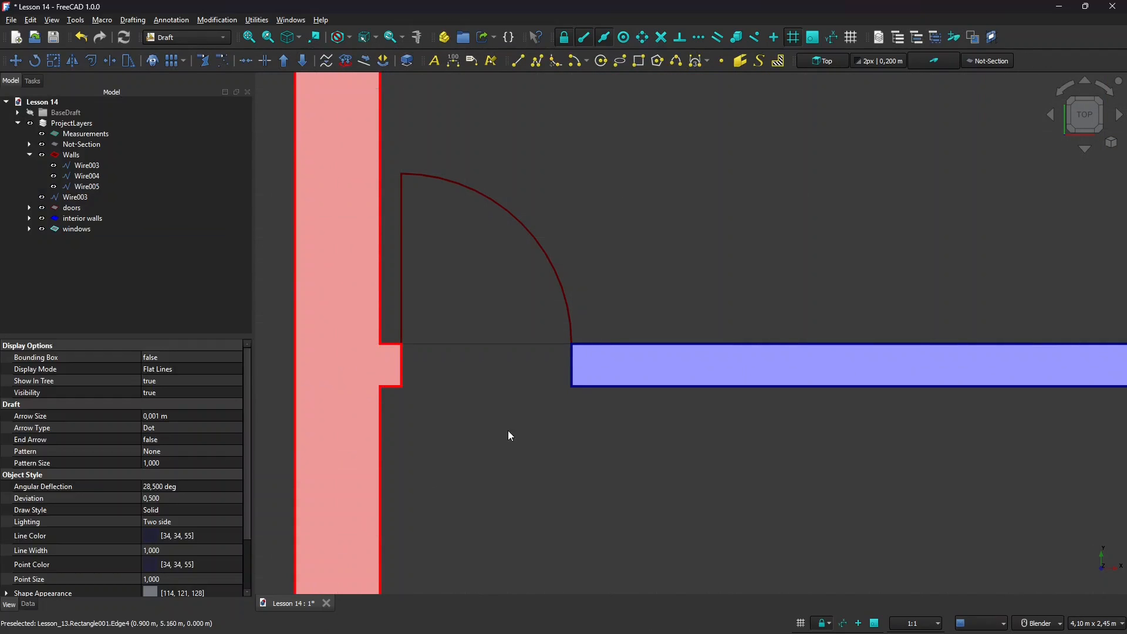
{"action": "scroll", "coordinate": [494, 322], "scroll_direction": "down", "scroll_amount": 6}
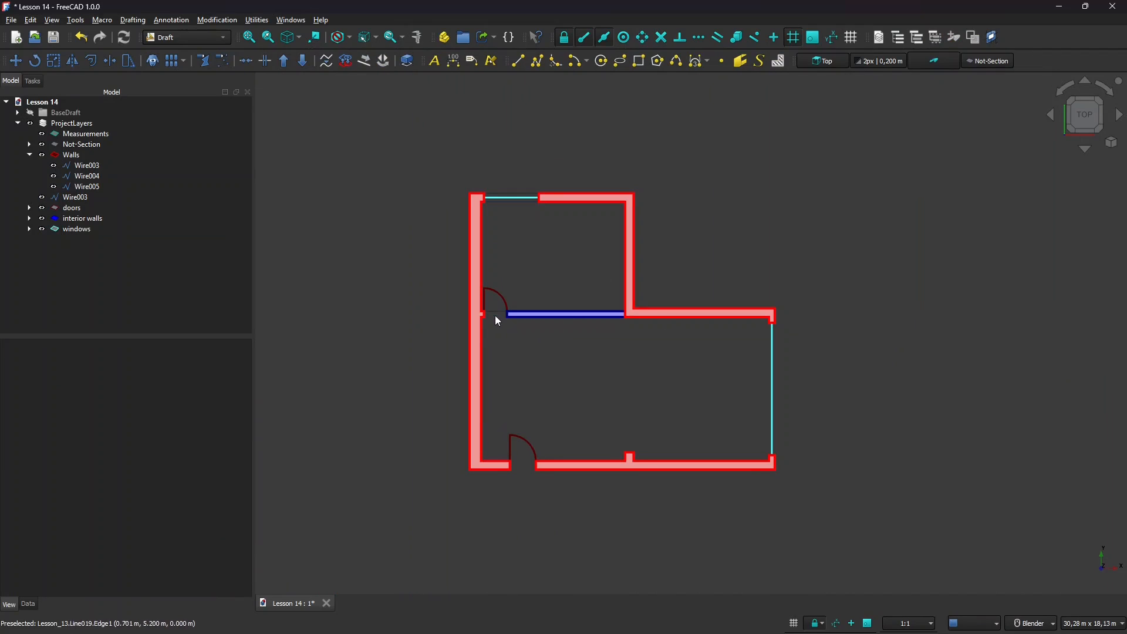
Close the lower doorway with lines between its corners and between the outer wall corners.
{"action": "scroll", "coordinate": [508, 486], "scroll_direction": "up", "scroll_amount": 6}
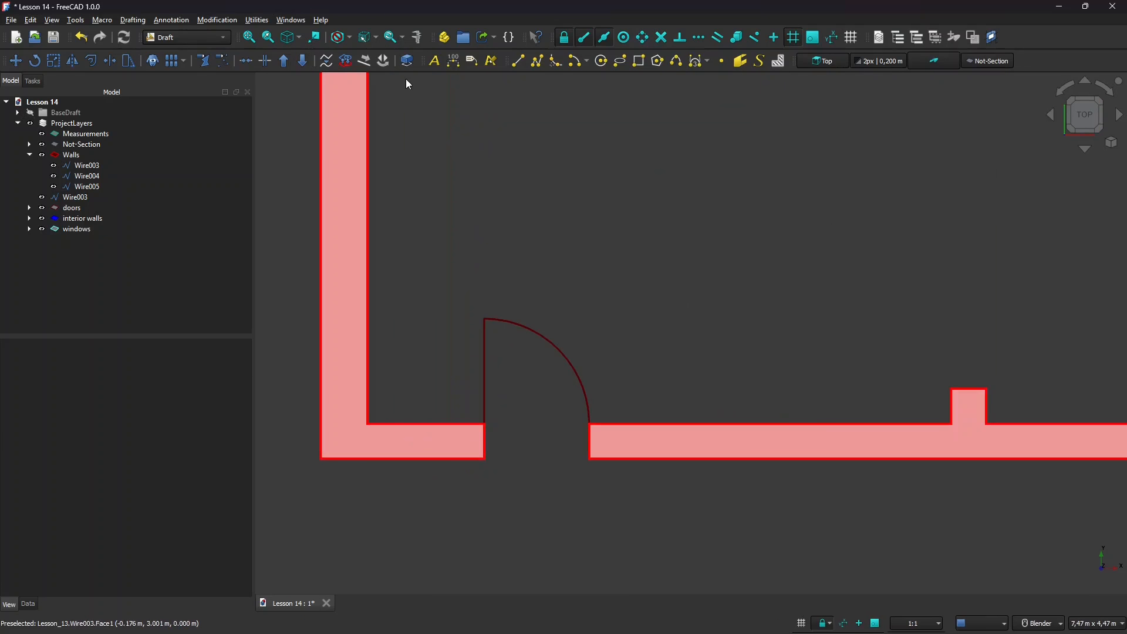
{"action": "left_click", "coordinate": [517, 61]}
{"action": "scroll", "coordinate": [523, 460], "scroll_direction": "up", "scroll_amount": 2}
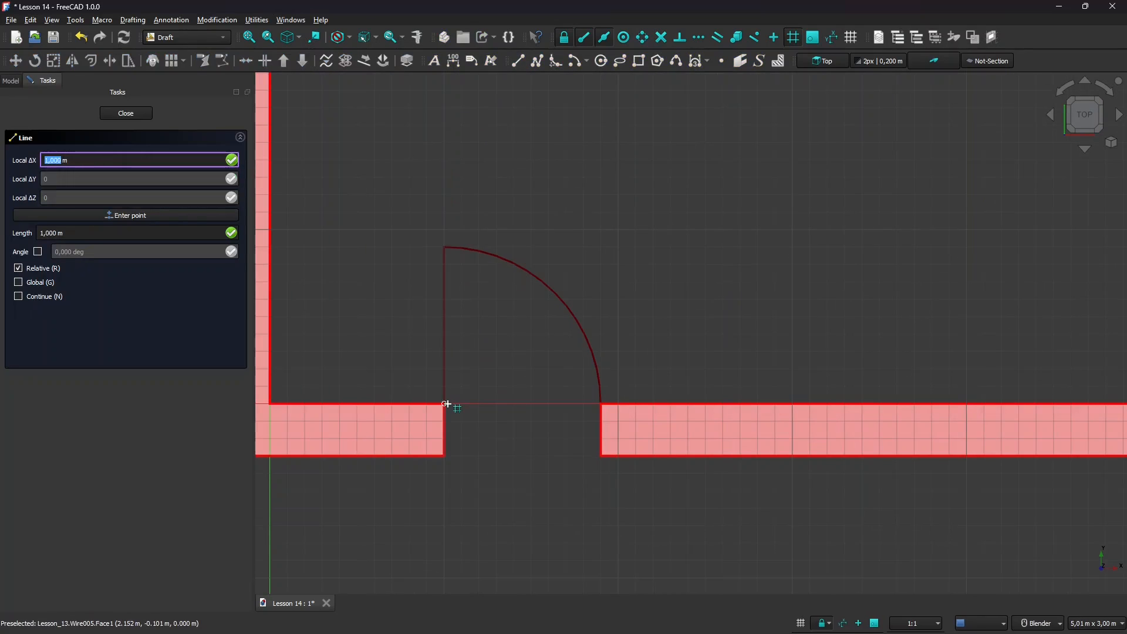
{"action": "left_click", "coordinate": [484, 424]}
{"action": "left_click", "coordinate": [600, 404]}
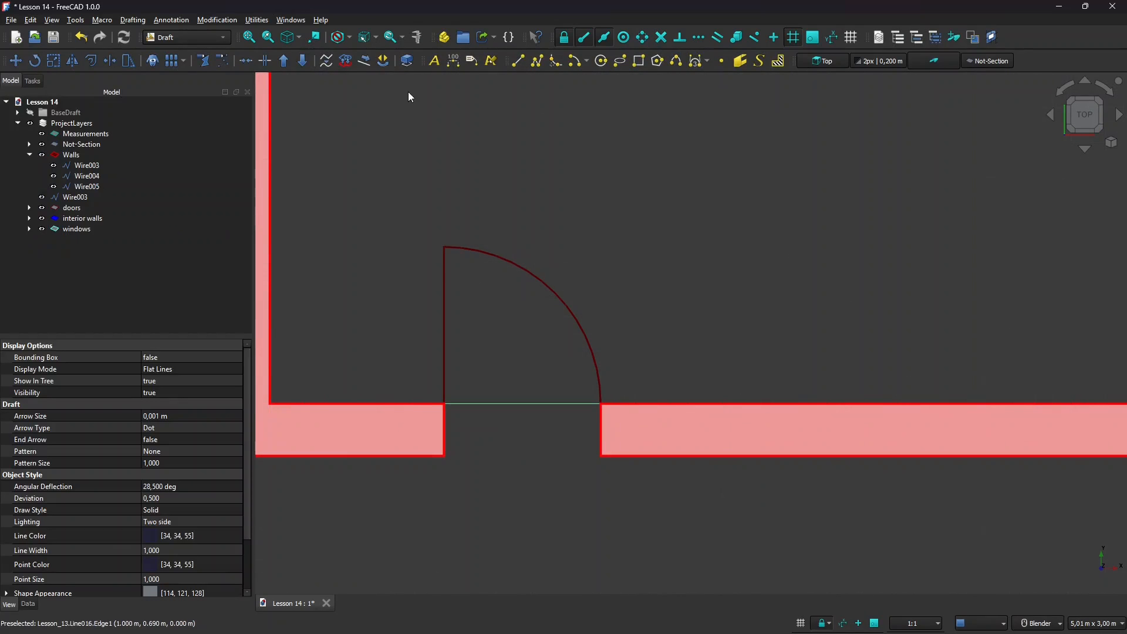
{"action": "left_click", "coordinate": [517, 61]}
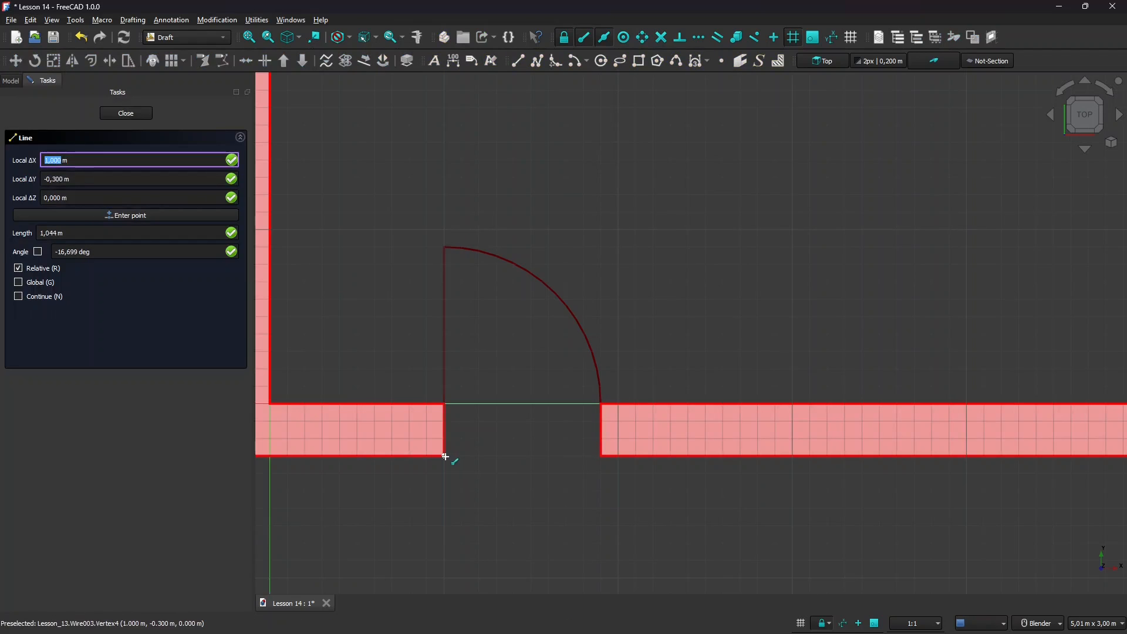
{"action": "left_click", "coordinate": [444, 456]}
{"action": "left_click", "coordinate": [600, 456]}
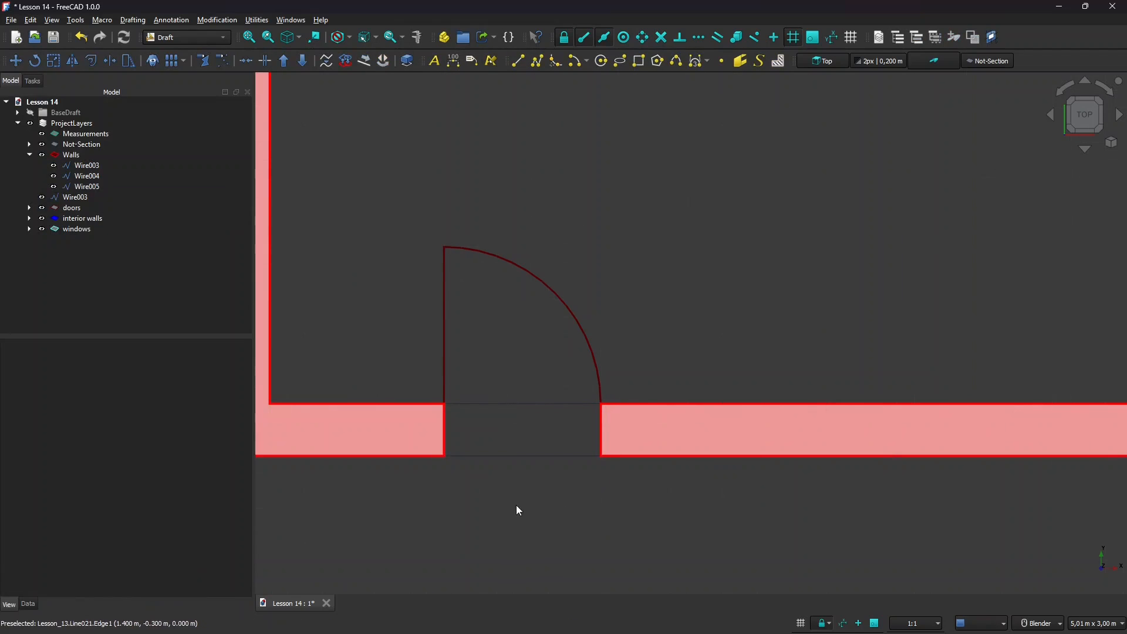
{"action": "scroll", "coordinate": [499, 411], "scroll_direction": "down", "scroll_amount": 5}
{"action": "scroll", "coordinate": [411, 387], "scroll_direction": "down", "scroll_amount": 5}
{"action": "scroll", "coordinate": [697, 350], "scroll_direction": "up", "scroll_amount": 3}
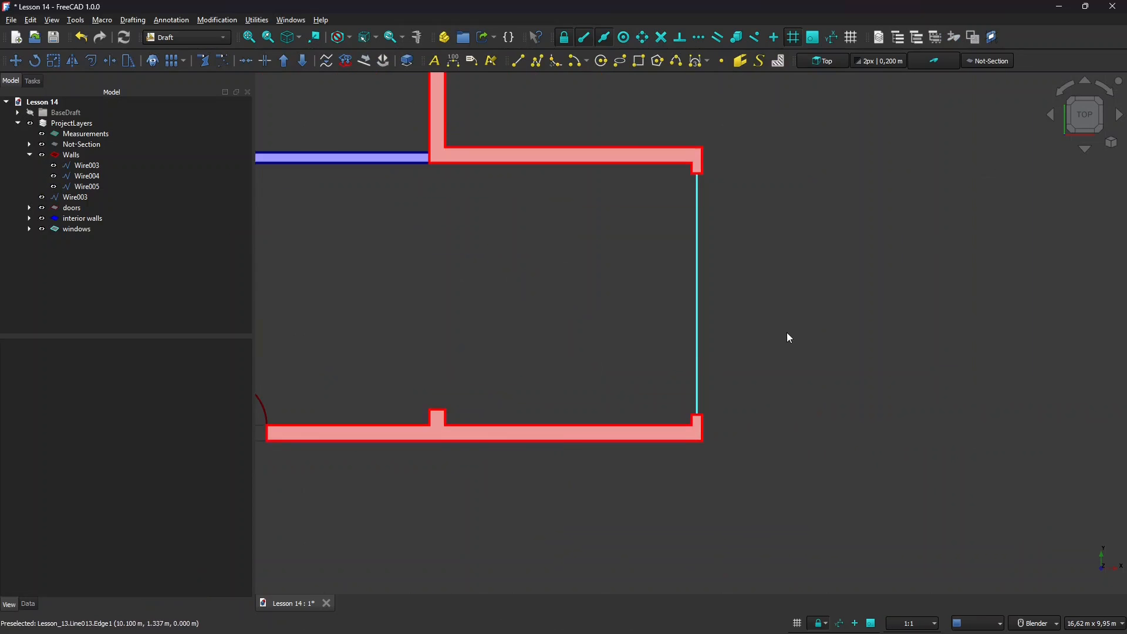
Close the open right side with two lines joining the upper and lower right wall corners.
{"action": "left_click", "coordinate": [517, 62]}
{"action": "scroll", "coordinate": [671, 193], "scroll_direction": "up", "scroll_amount": 3}
{"action": "left_click", "coordinate": [708, 157]}
{"action": "scroll", "coordinate": [682, 264], "scroll_direction": "down", "scroll_amount": 2}
{"action": "scroll", "coordinate": [702, 490], "scroll_direction": "up", "scroll_amount": 2}
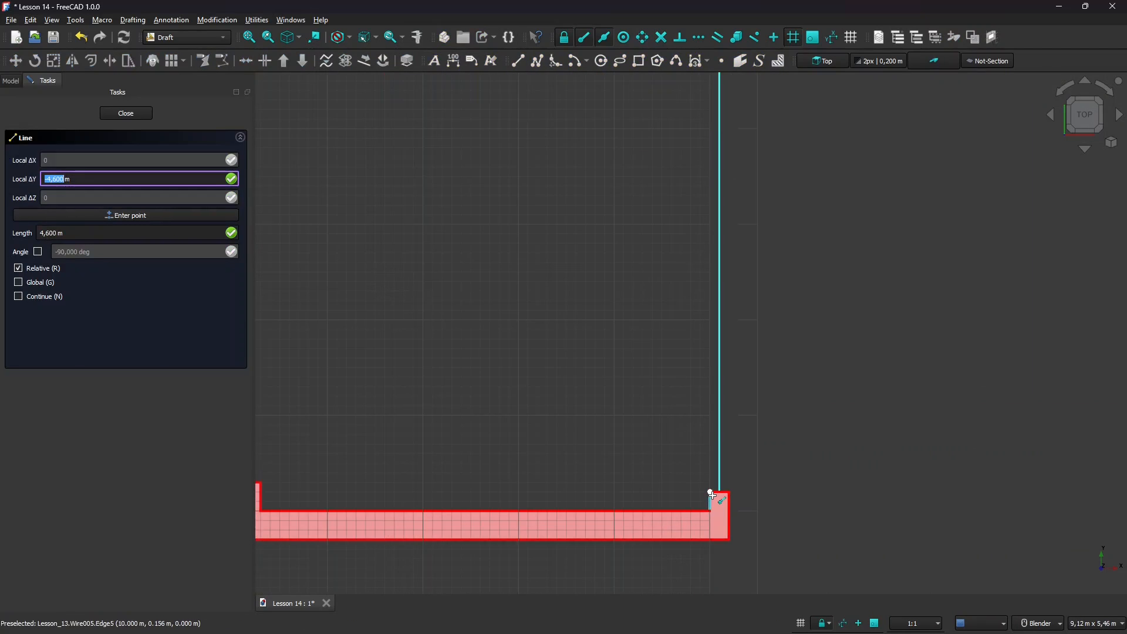
{"action": "left_click", "coordinate": [711, 493]}
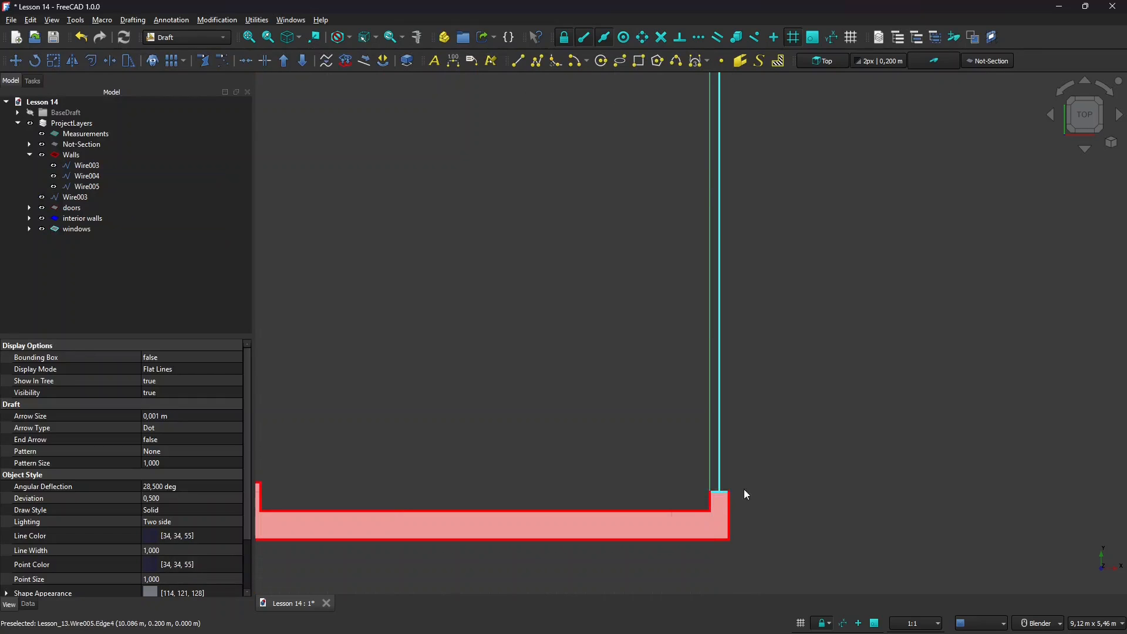
{"action": "left_click", "coordinate": [517, 62]}
{"action": "scroll", "coordinate": [616, 393], "scroll_direction": "down", "scroll_amount": 2}
{"action": "scroll", "coordinate": [698, 241], "scroll_direction": "up", "scroll_amount": 2}
{"action": "left_click", "coordinate": [692, 157]}
{"action": "scroll", "coordinate": [692, 176], "scroll_direction": "down", "scroll_amount": 2}
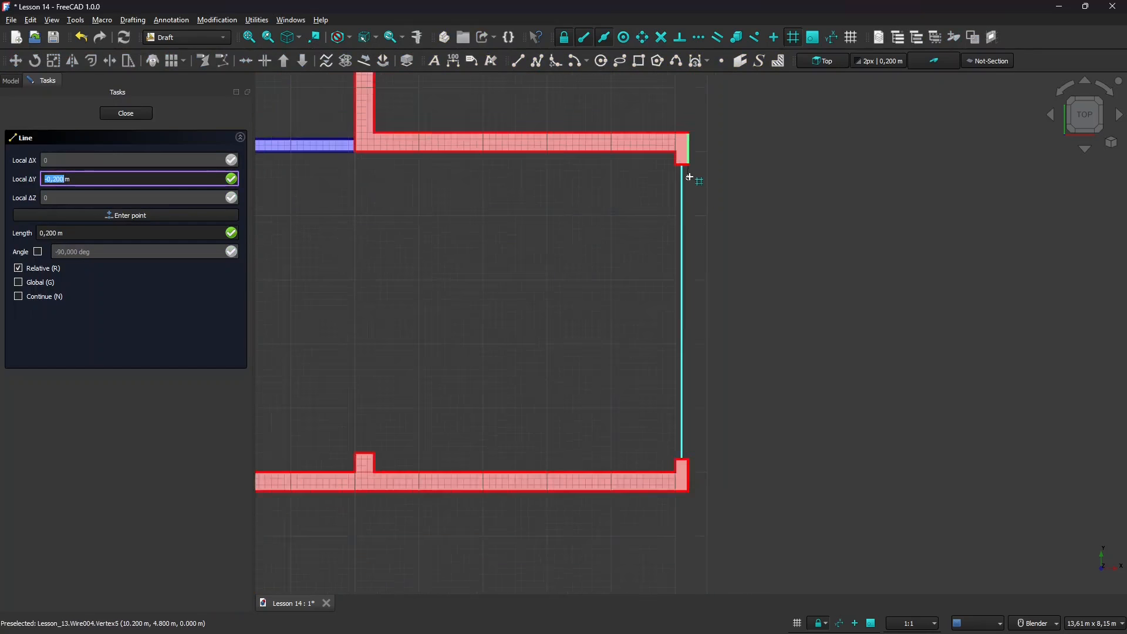
{"action": "scroll", "coordinate": [698, 425], "scroll_direction": "up", "scroll_amount": 2}
{"action": "left_click", "coordinate": [675, 392]}
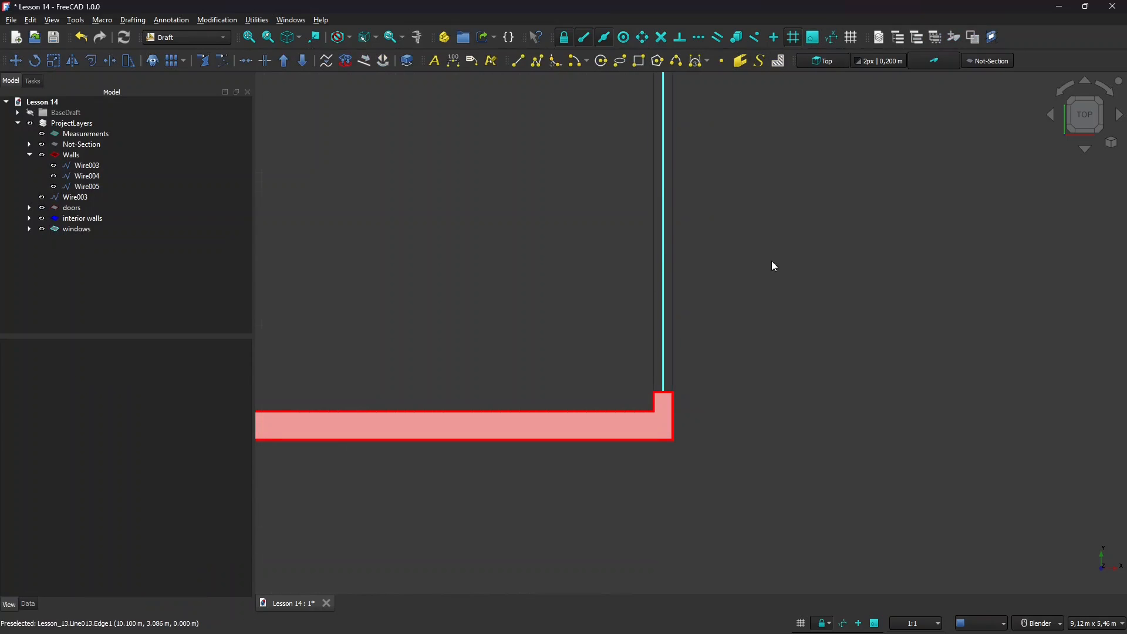
{"action": "scroll", "coordinate": [831, 371], "scroll_direction": "down", "scroll_amount": 2}
{"action": "scroll", "coordinate": [816, 405], "scroll_direction": "down", "scroll_amount": 2}
{"action": "scroll", "coordinate": [739, 422], "scroll_direction": "down", "scroll_amount": 2}
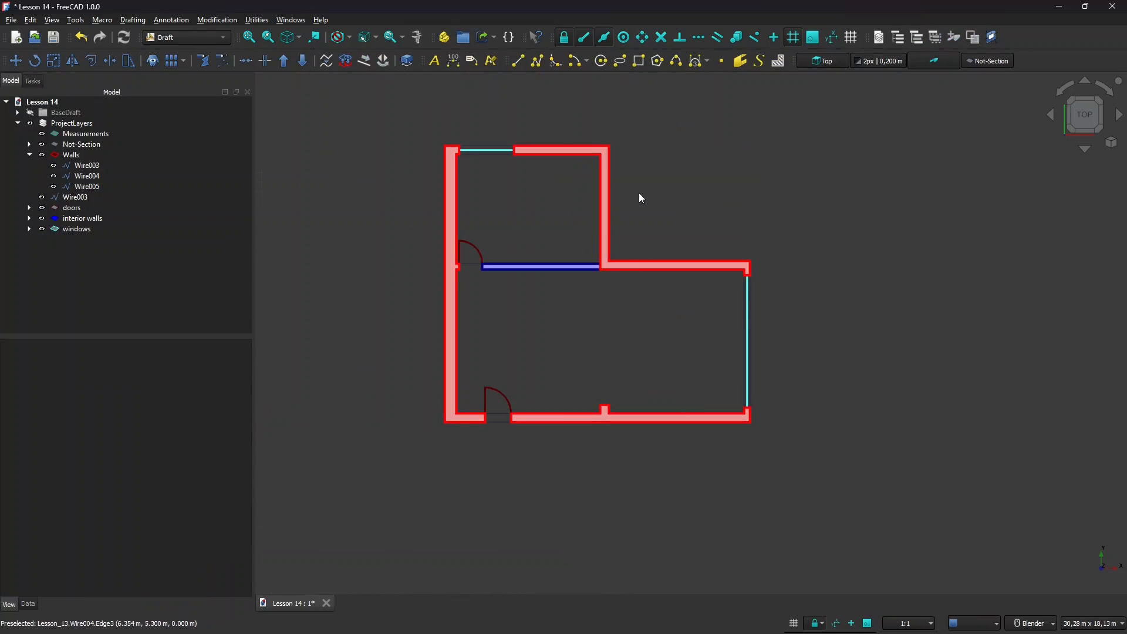
{"action": "scroll", "coordinate": [638, 193], "scroll_direction": "up", "scroll_amount": 1}
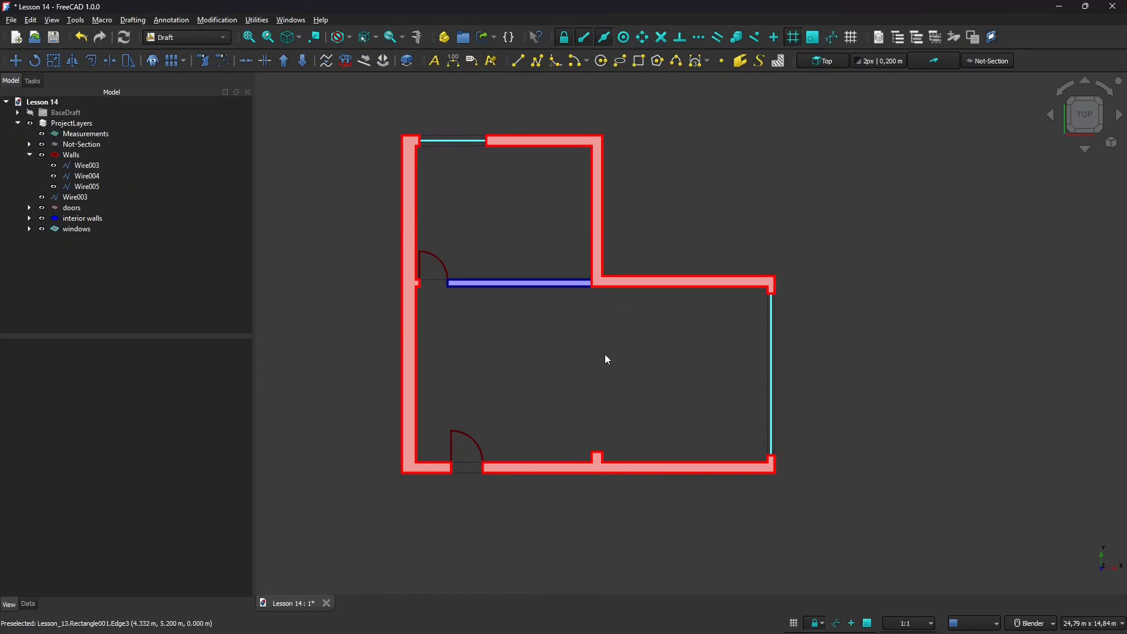
Select the Measurements layer in the tree and make it the active layer in the Draft tray.
{"action": "scroll", "coordinate": [607, 361], "scroll_direction": "up", "scroll_amount": 2}
{"action": "scroll", "coordinate": [671, 361], "scroll_direction": "down", "scroll_amount": 1}
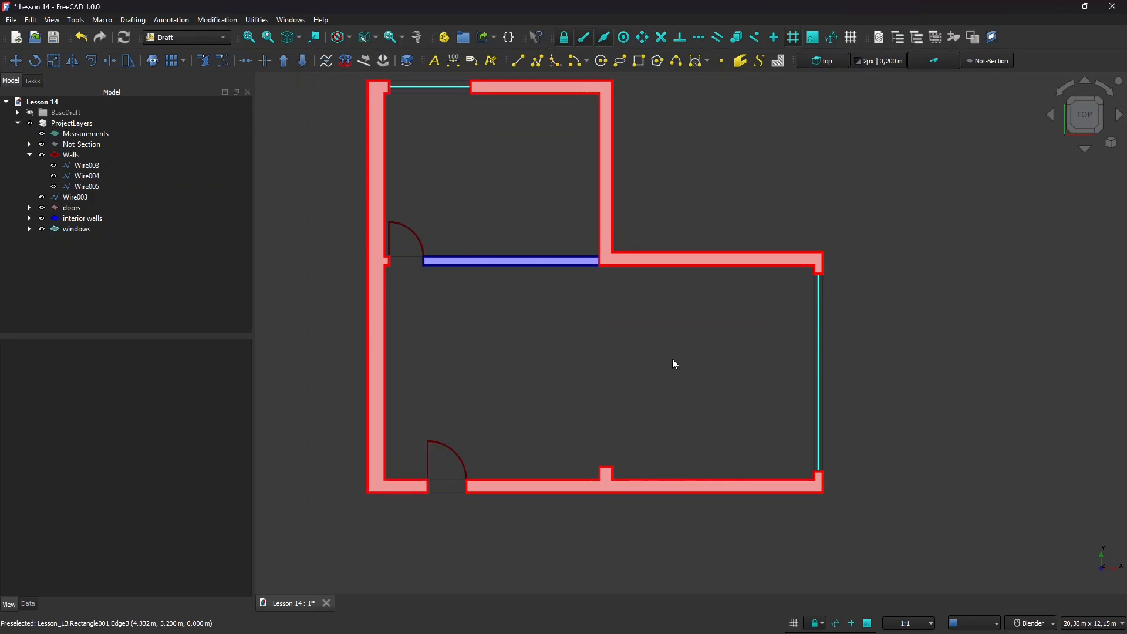
{"action": "left_click", "coordinate": [100, 135]}
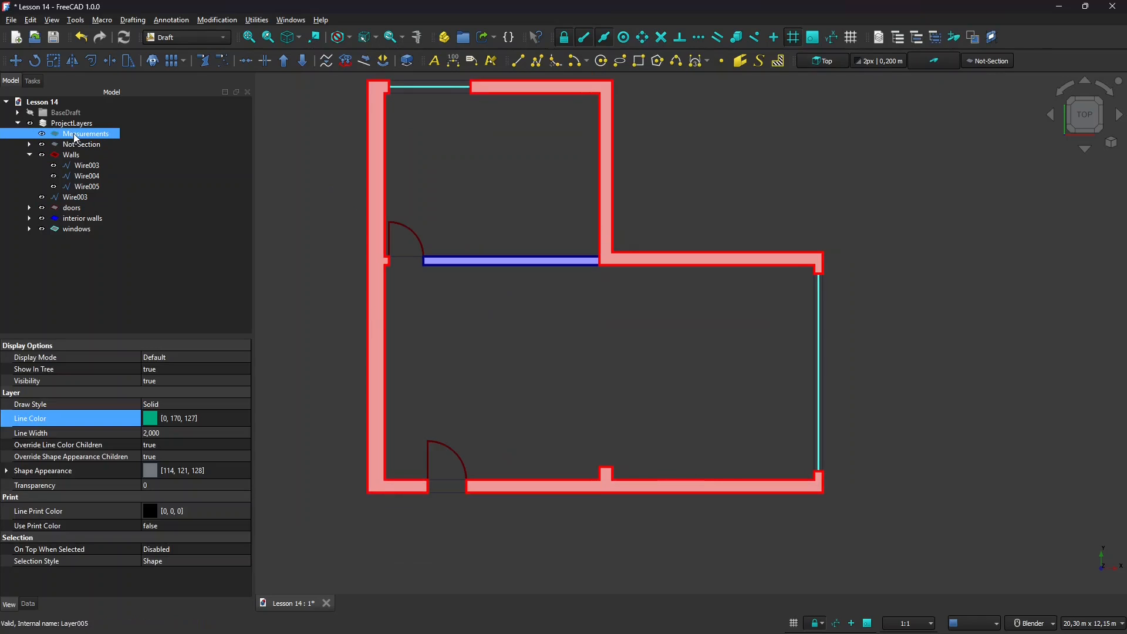
{"action": "left_click", "coordinate": [973, 63]}
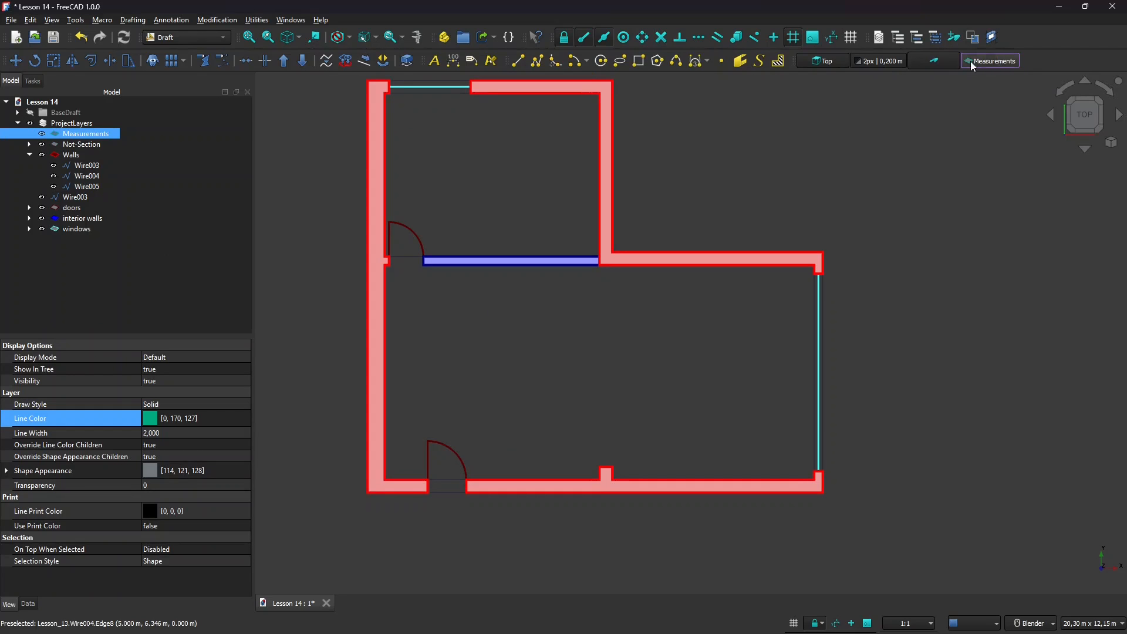
{"action": "left_click", "coordinate": [846, 168]}
{"action": "scroll", "coordinate": [706, 364], "scroll_direction": "down", "scroll_amount": 2}
{"action": "scroll", "coordinate": [706, 361], "scroll_direction": "up", "scroll_amount": 1}
{"action": "left_click", "coordinate": [453, 62]}
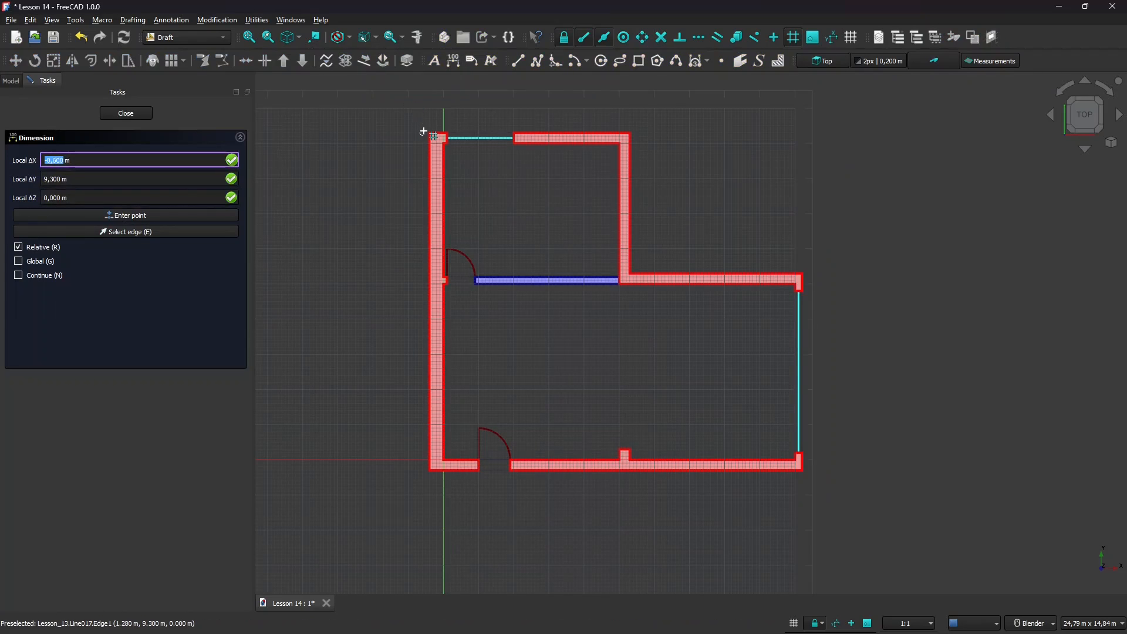
Place the 9,60 m vertical dimension outside the plan's left wall.
{"action": "scroll", "coordinate": [423, 131], "scroll_direction": "up", "scroll_amount": 3}
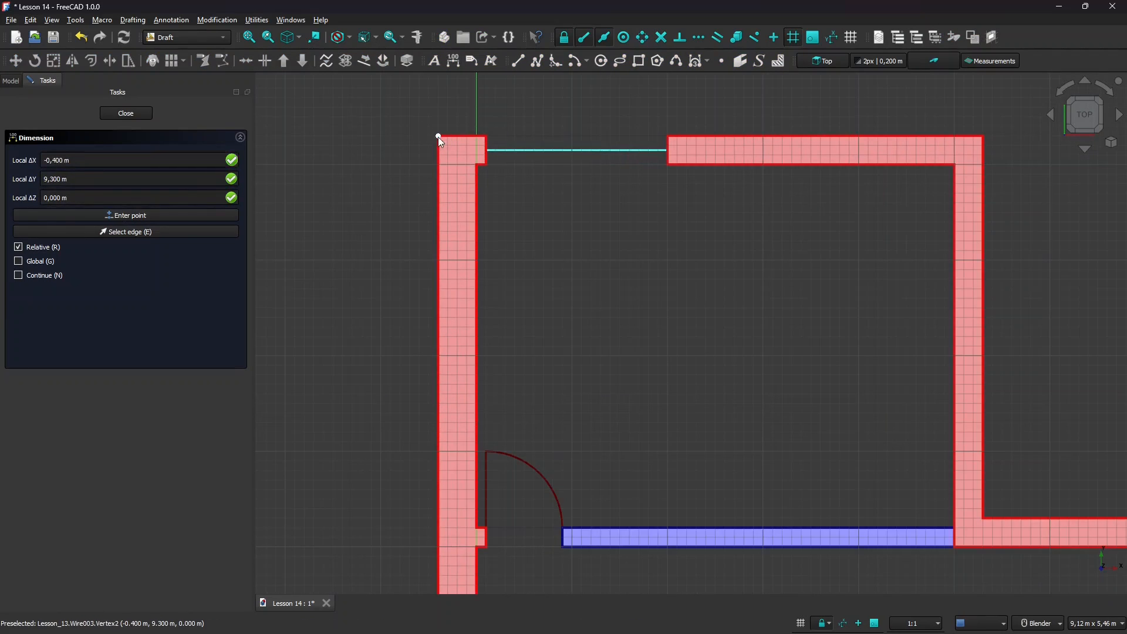
{"action": "scroll", "coordinate": [438, 136], "scroll_direction": "down", "scroll_amount": 3}
{"action": "scroll", "coordinate": [440, 466], "scroll_direction": "up", "scroll_amount": 2}
{"action": "scroll", "coordinate": [430, 453], "scroll_direction": "up", "scroll_amount": 2}
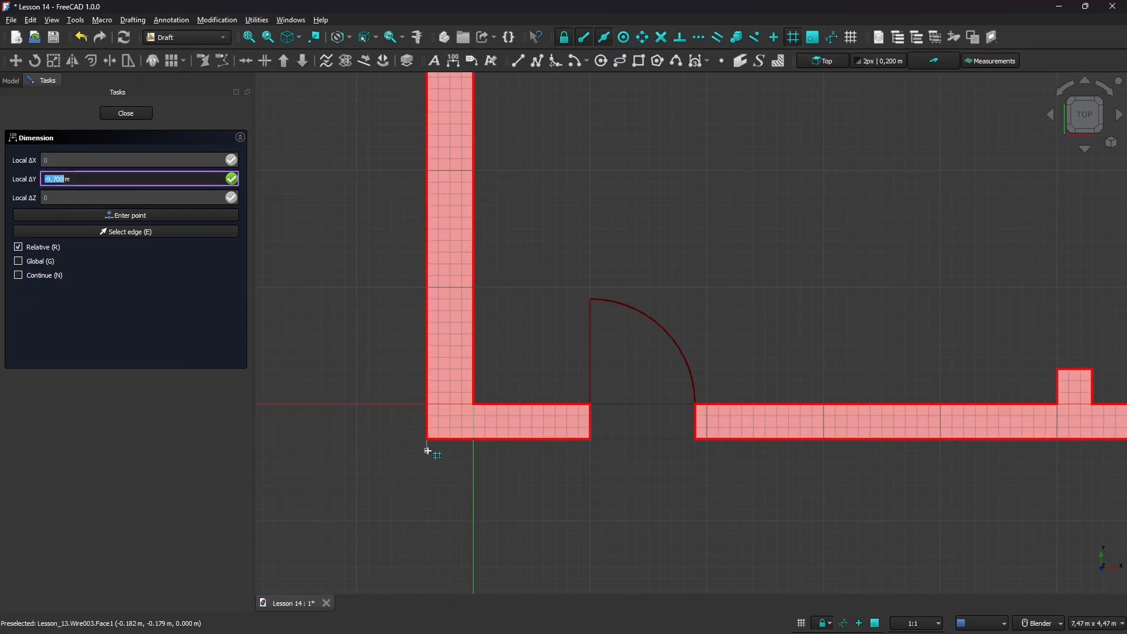
{"action": "left_click", "coordinate": [393, 438]}
{"action": "scroll", "coordinate": [396, 443], "scroll_direction": "down", "scroll_amount": 5}
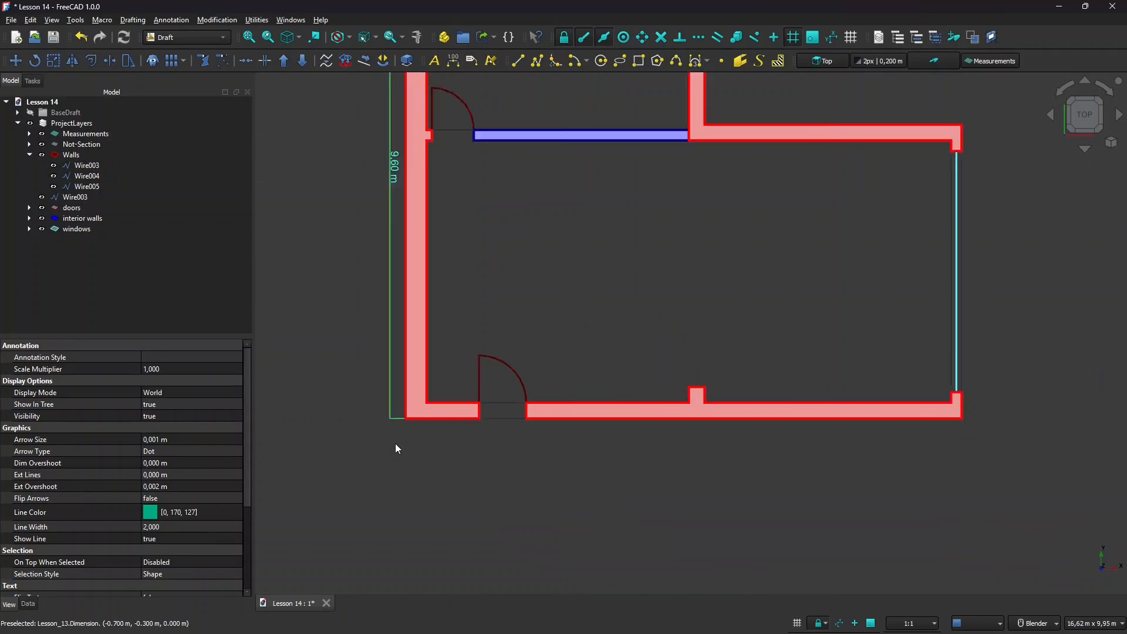
{"action": "scroll", "coordinate": [345, 388], "scroll_direction": "down", "scroll_amount": 2}
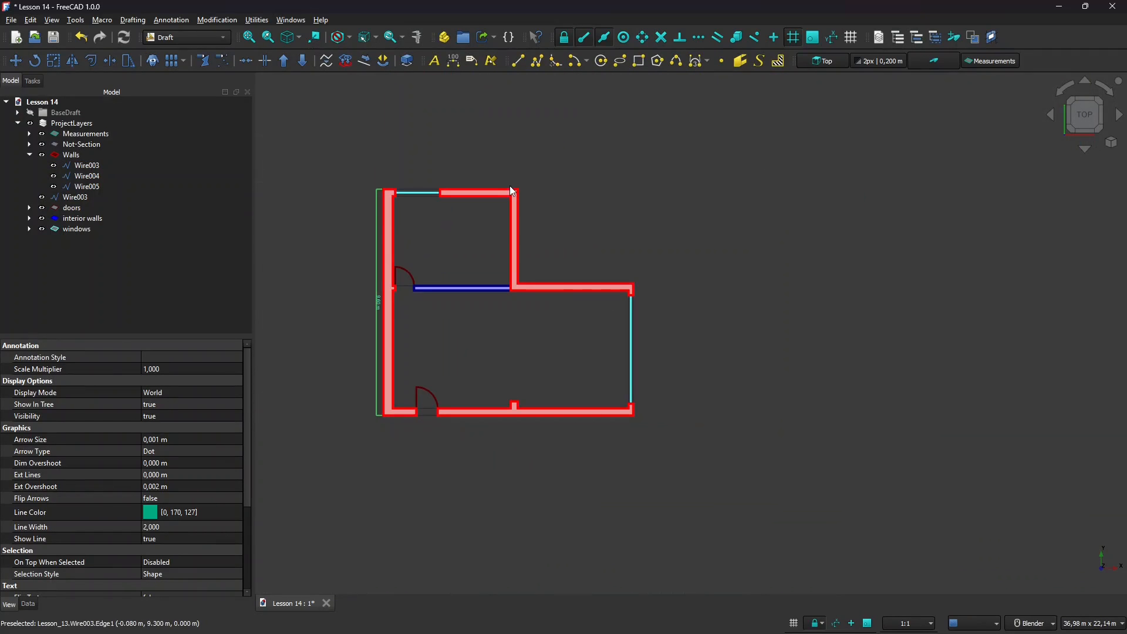
{"action": "scroll", "coordinate": [466, 164], "scroll_direction": "up", "scroll_amount": 2}
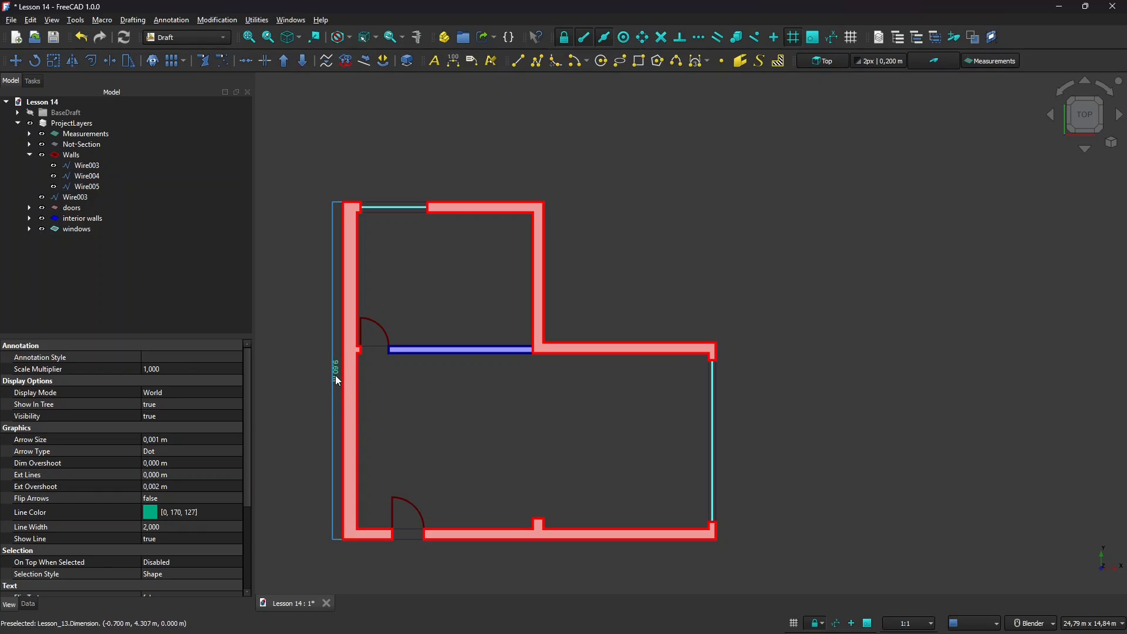
Apply the quotevisibili annotation preset: Arial 0,200 m text, dot arrows, scale multiplier 1.
{"action": "left_click", "coordinate": [891, 65]}
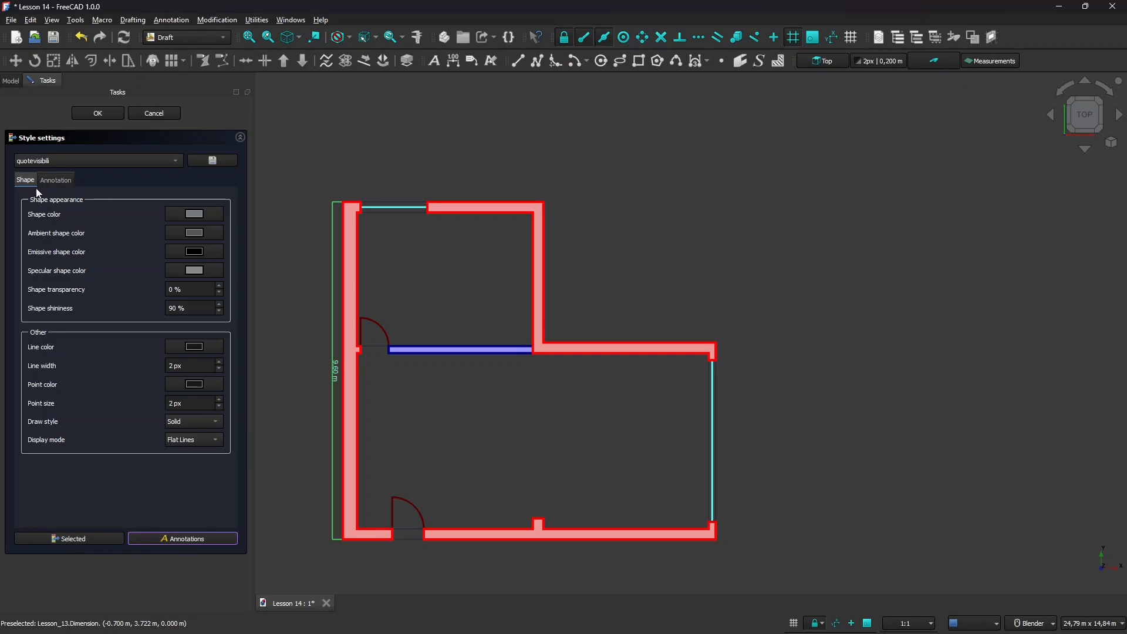
{"action": "left_click", "coordinate": [56, 180]}
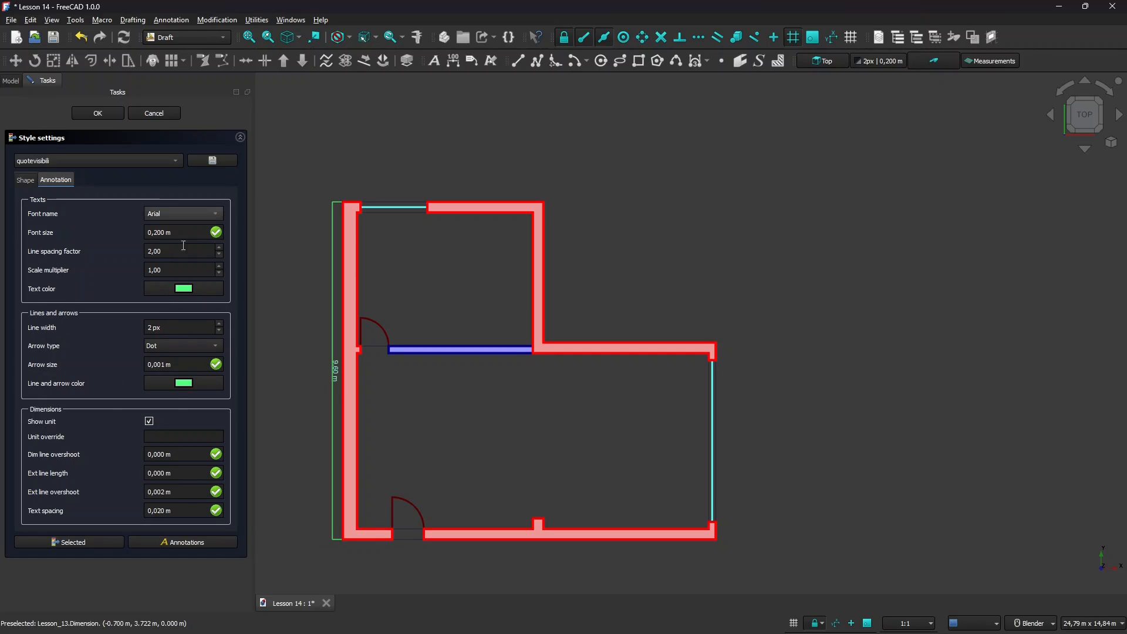
{"action": "left_click", "coordinate": [89, 164]}
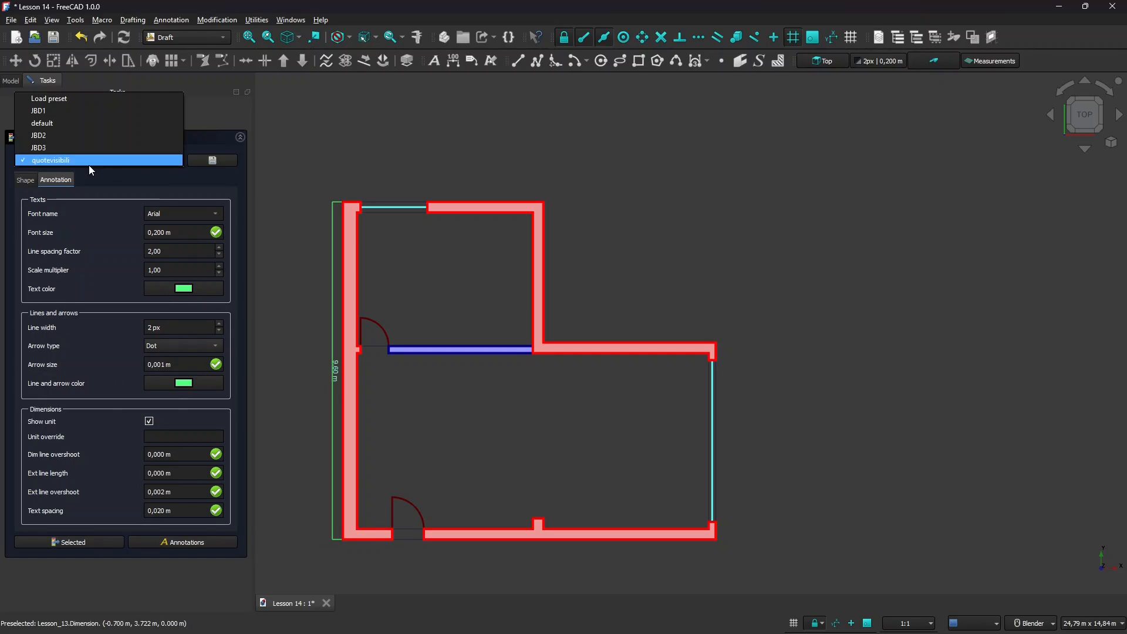
{"action": "left_click", "coordinate": [83, 101]}
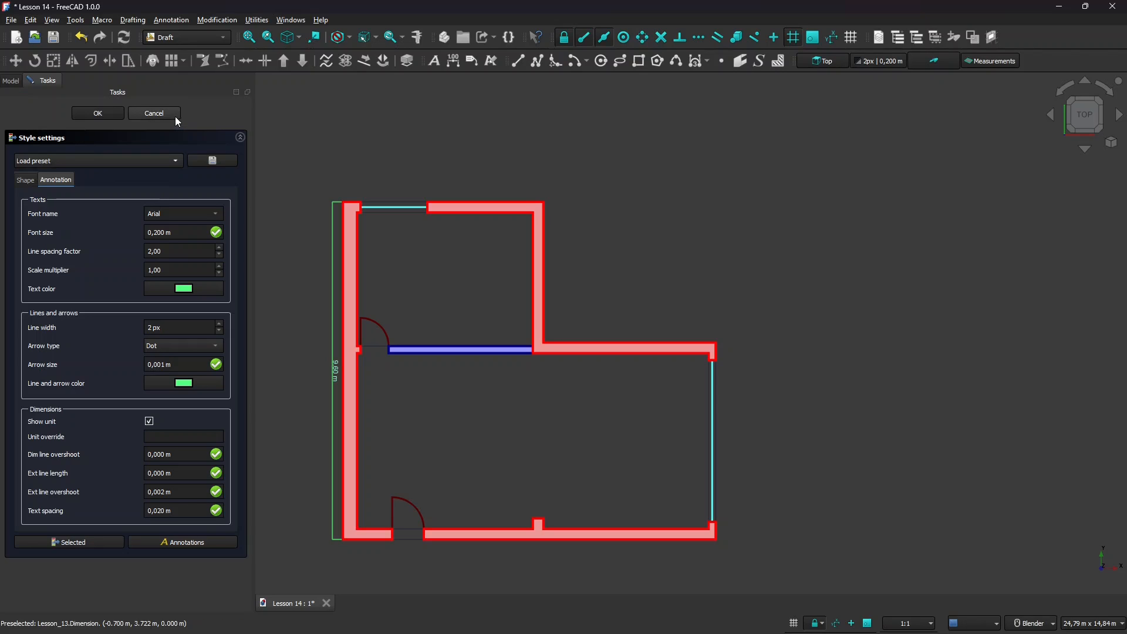
{"action": "left_click", "coordinate": [112, 111]}
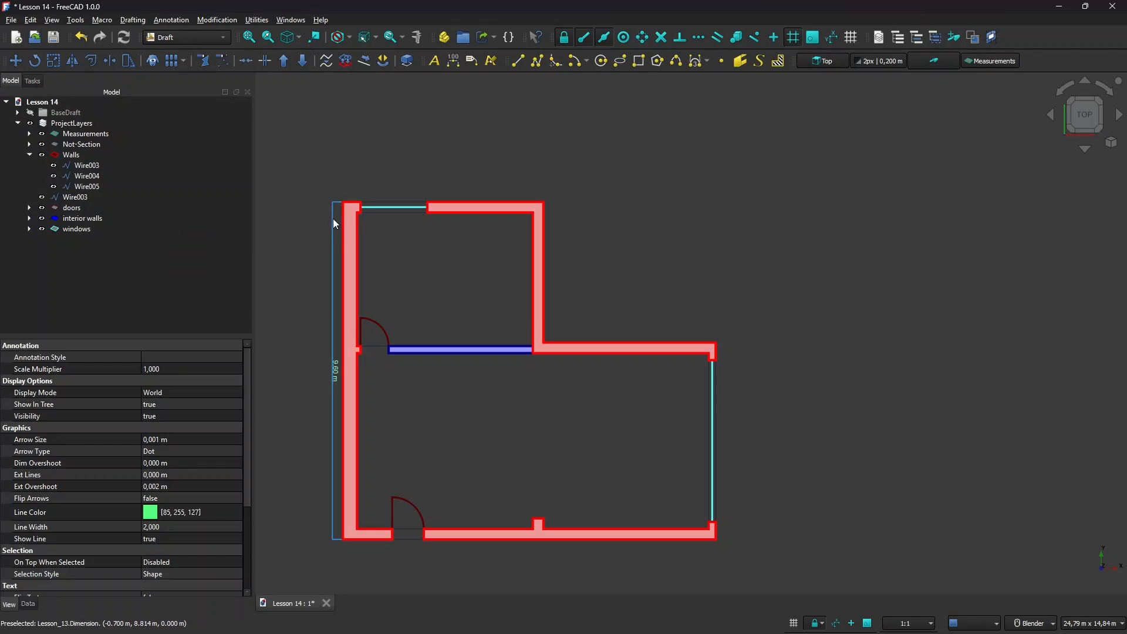